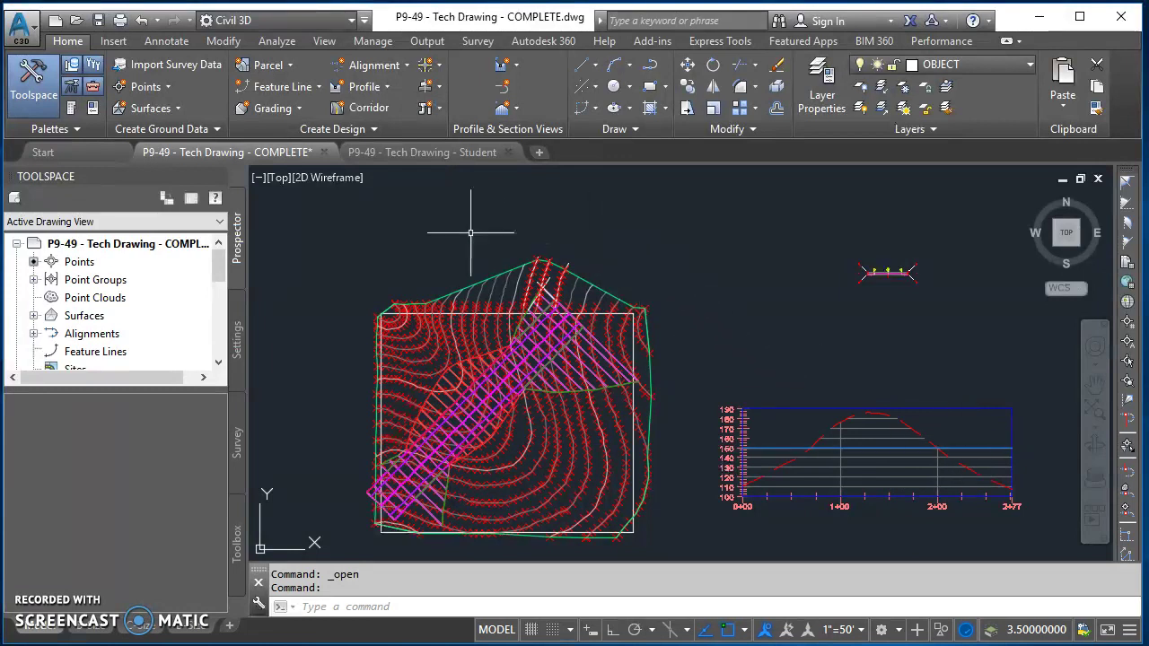
Switch to the P9-49 - Tech Drawing - Student drawing.
click(421, 151)
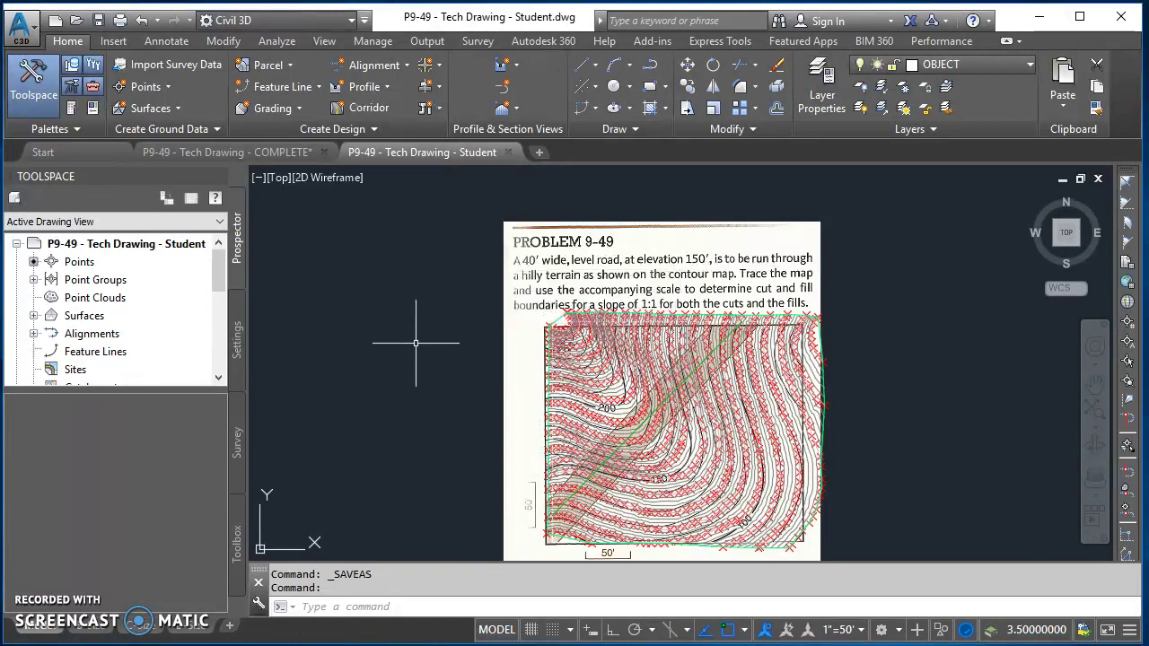
Use LAYOFF on the scanned problem sheet to turn off the P9-49 Object layer.
text(LAYOFF)
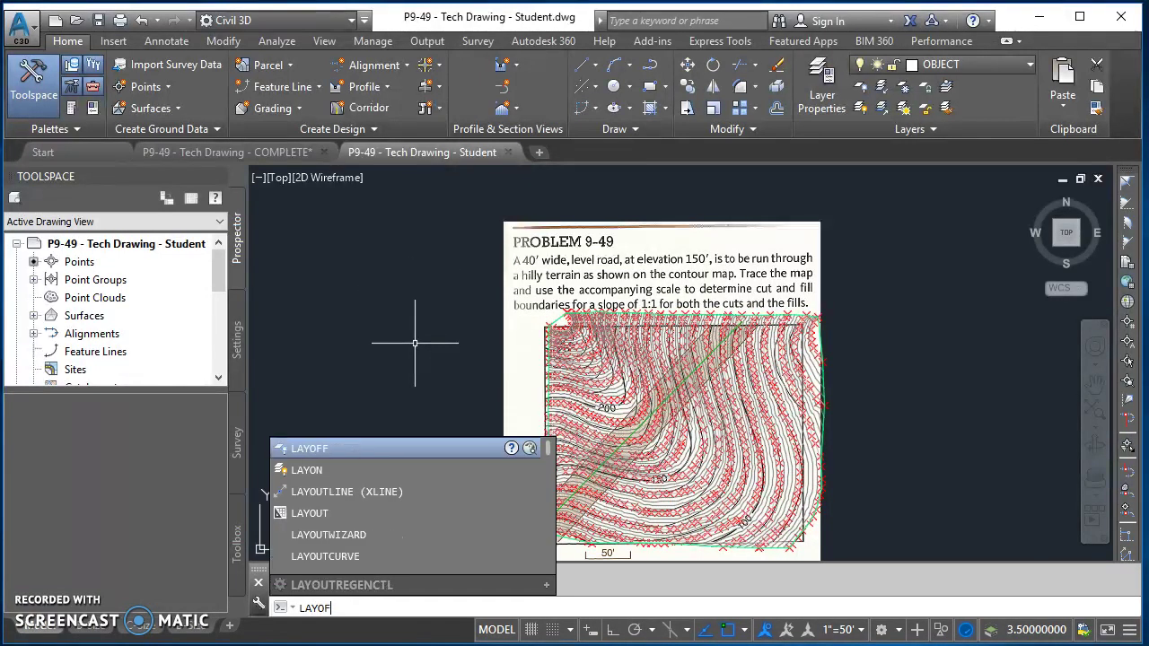
key(Return)
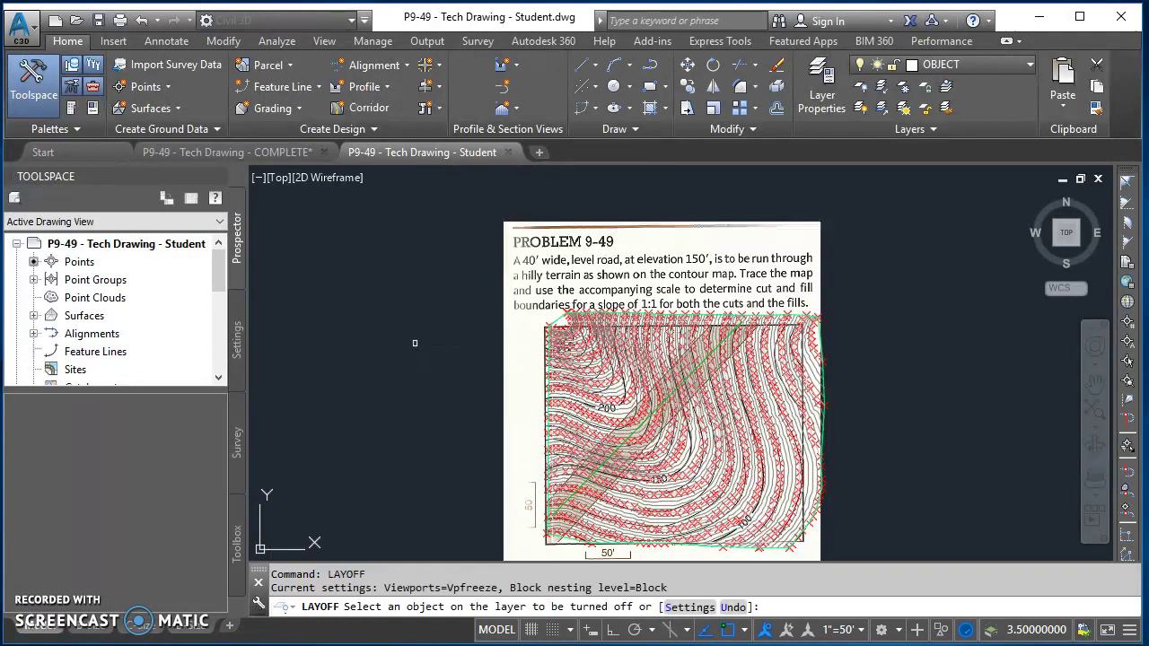
click(500, 300)
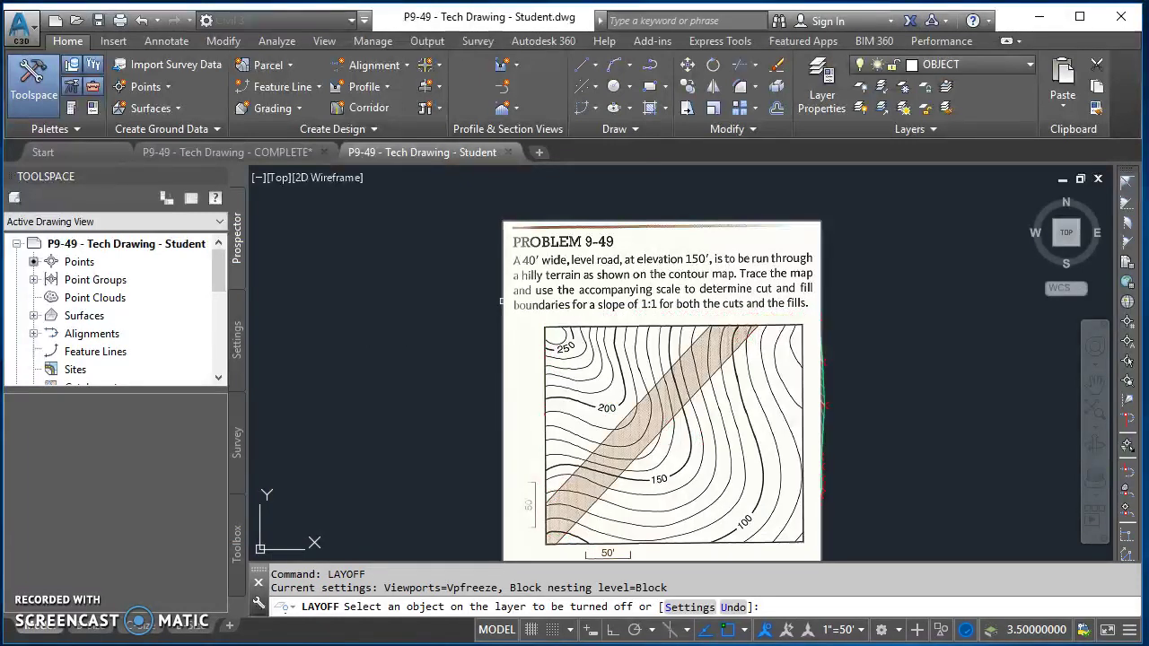
click(502, 301)
key(Return)
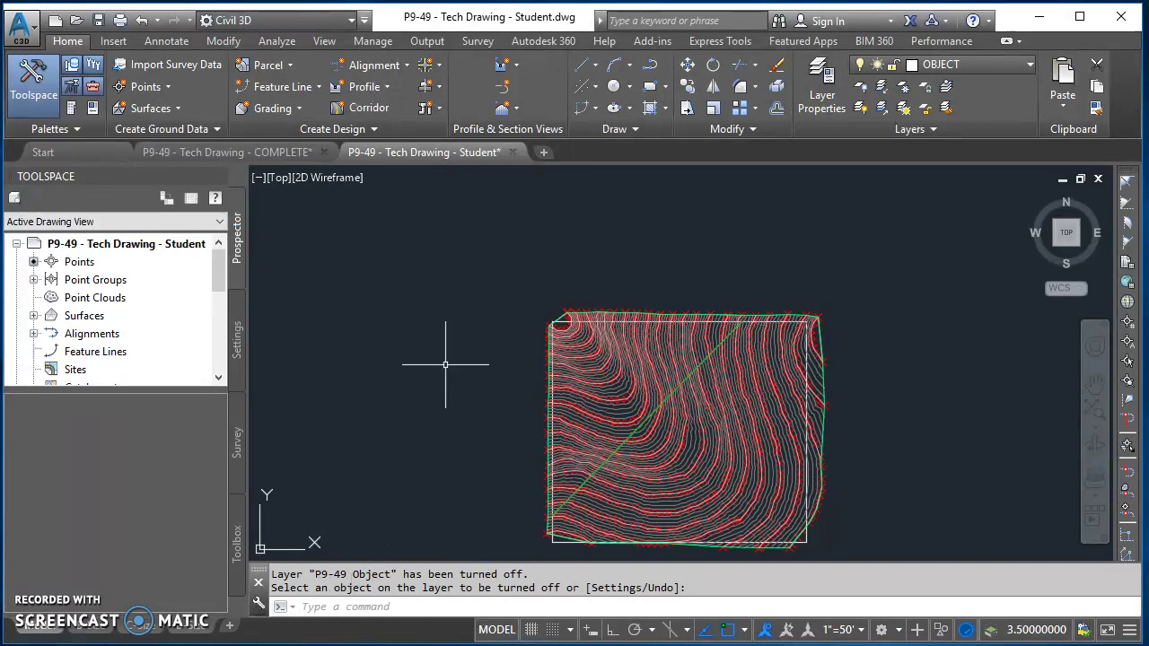
middle_drag(773, 417, 688, 359)
In Prospector, expand Point Groups and the EXISTING GROUND surface's definition.
scroll(613, 377, up, 2)
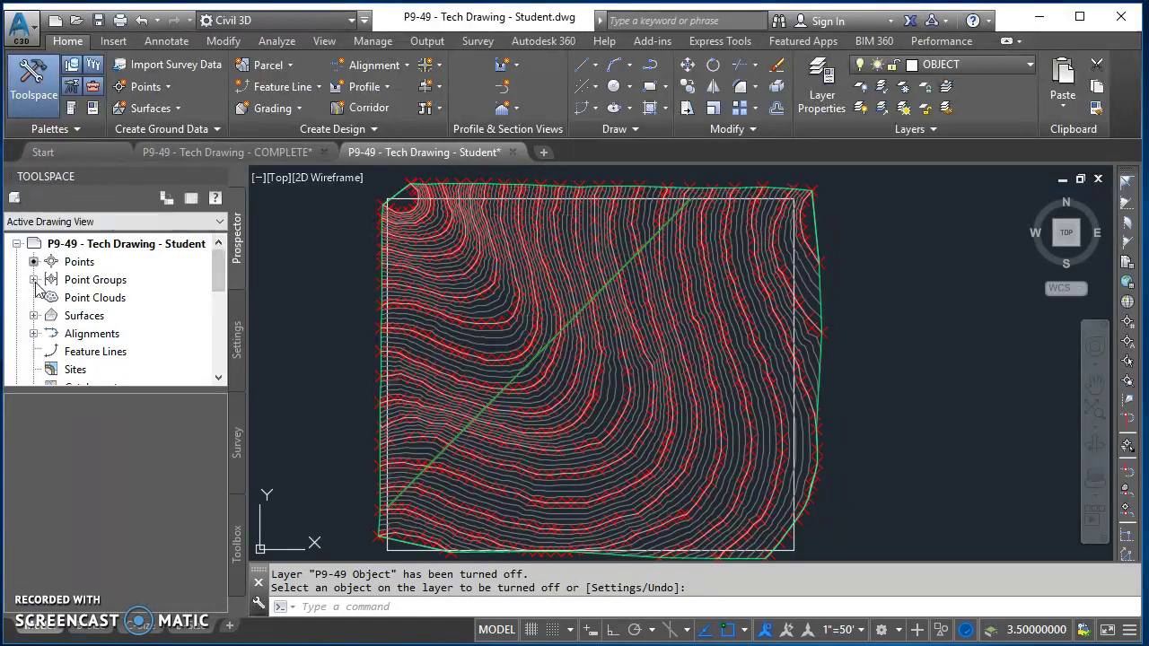
double_click(63, 282)
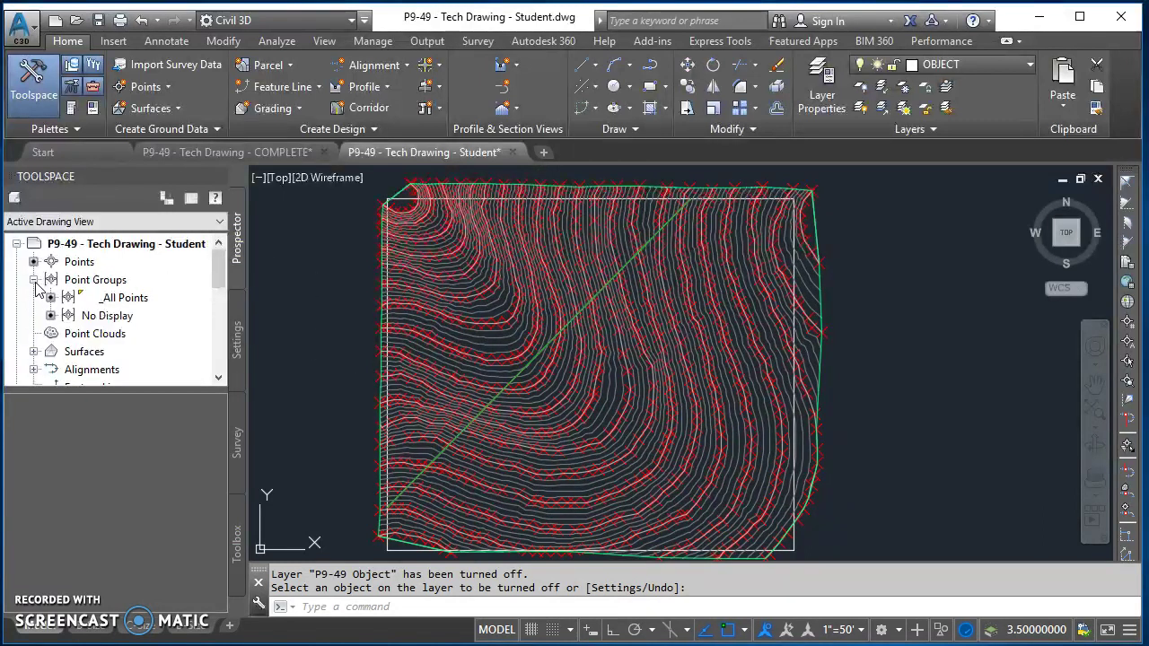
click(124, 300)
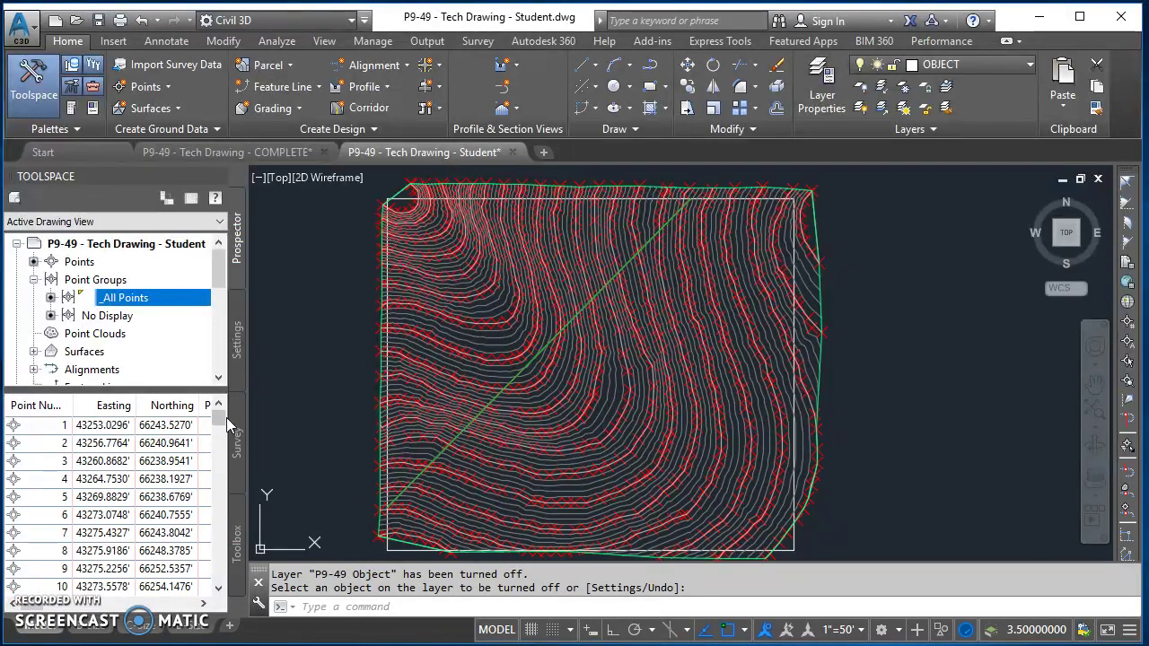
drag(220, 424, 219, 579)
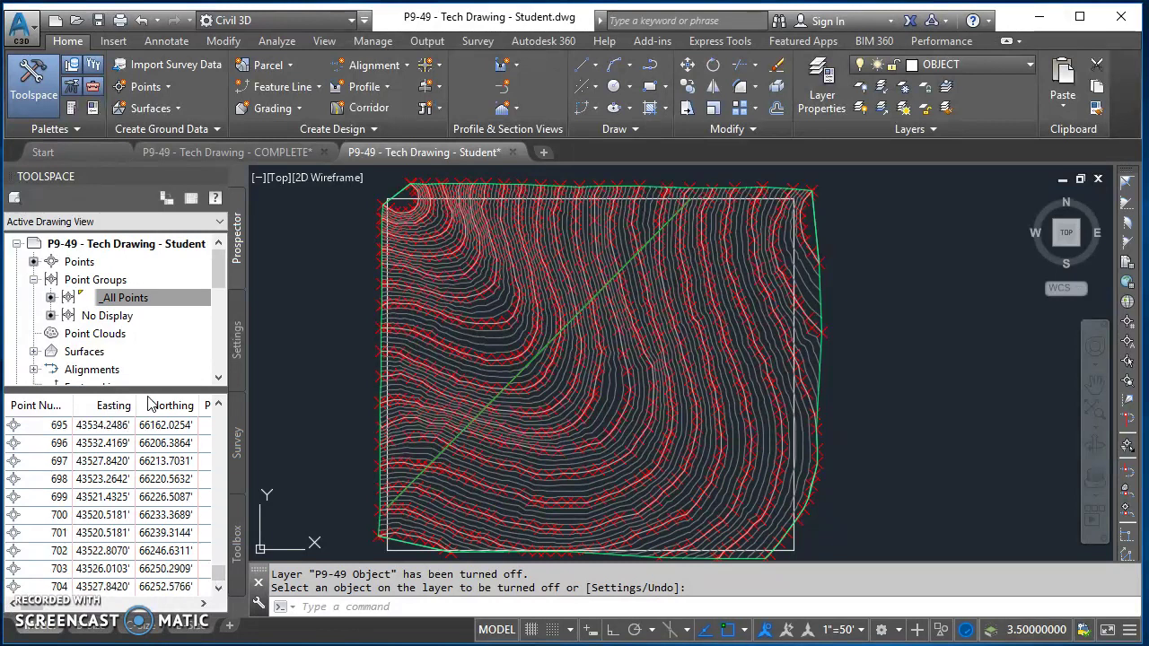
click(33, 352)
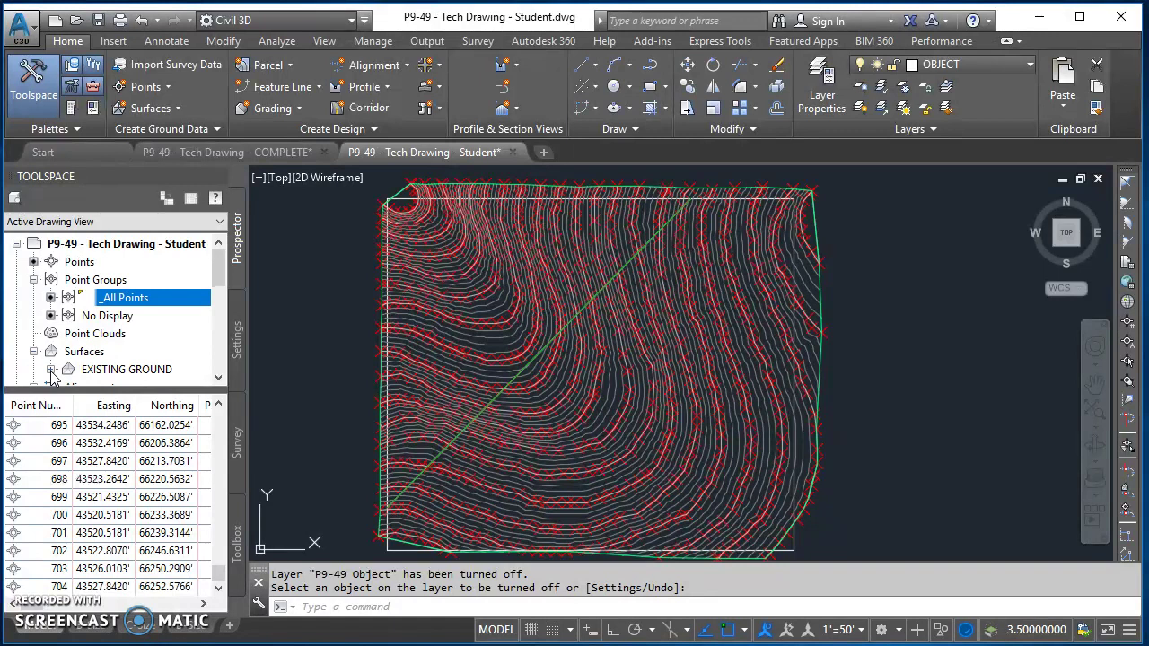
click(51, 369)
click(125, 316)
scroll(148, 328, down, 1)
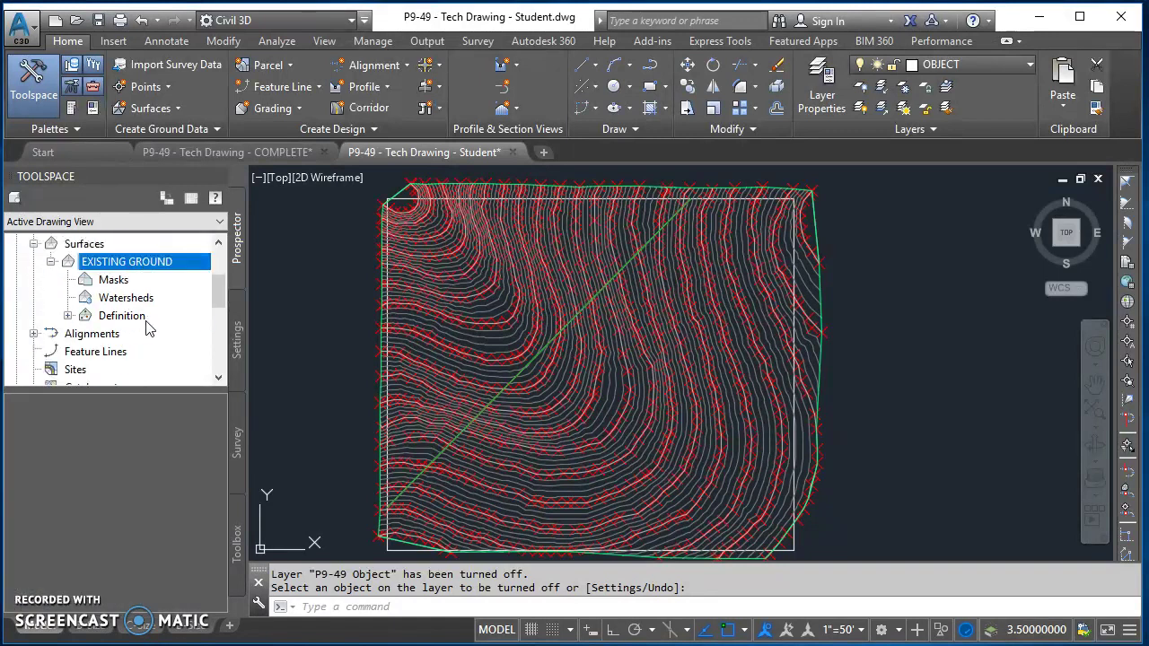
click(67, 315)
scroll(130, 328, down, 2)
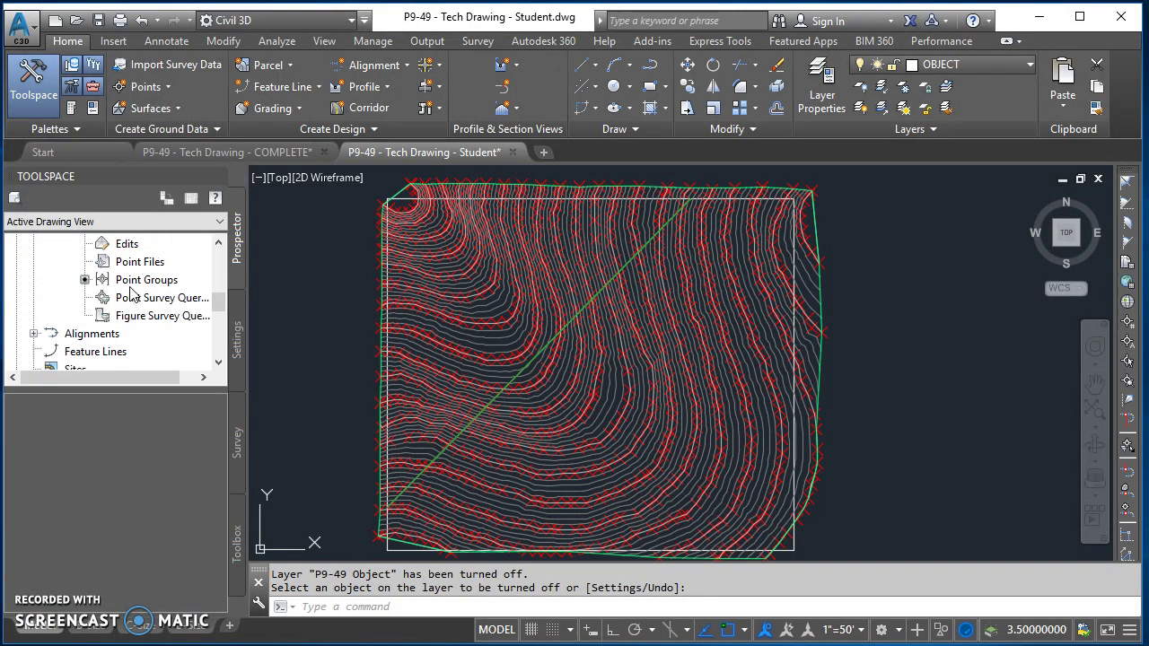
click(135, 281)
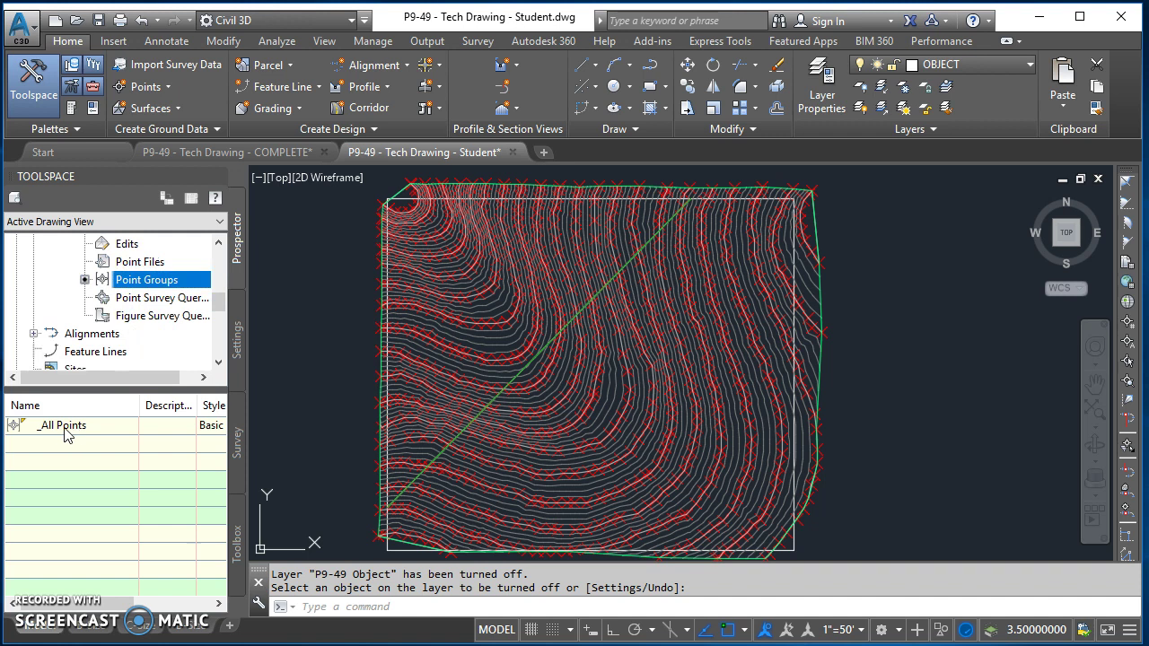
Expand Centerline Alignments and select the WEBER PARKWAY alignment.
click(33, 334)
click(51, 280)
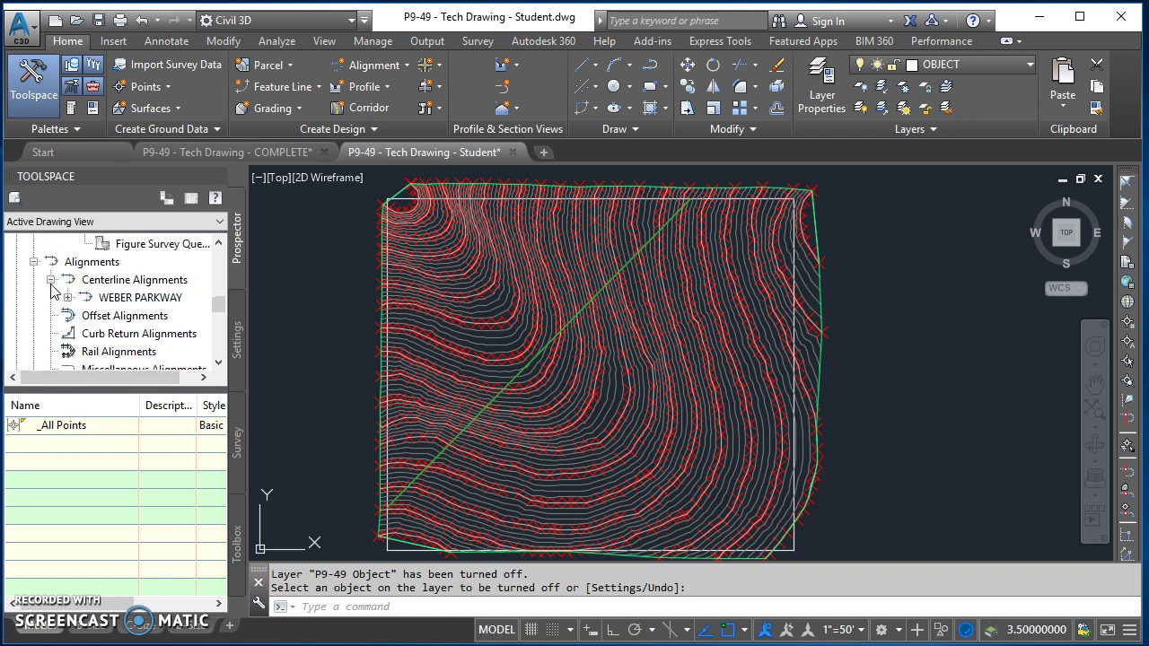
click(69, 300)
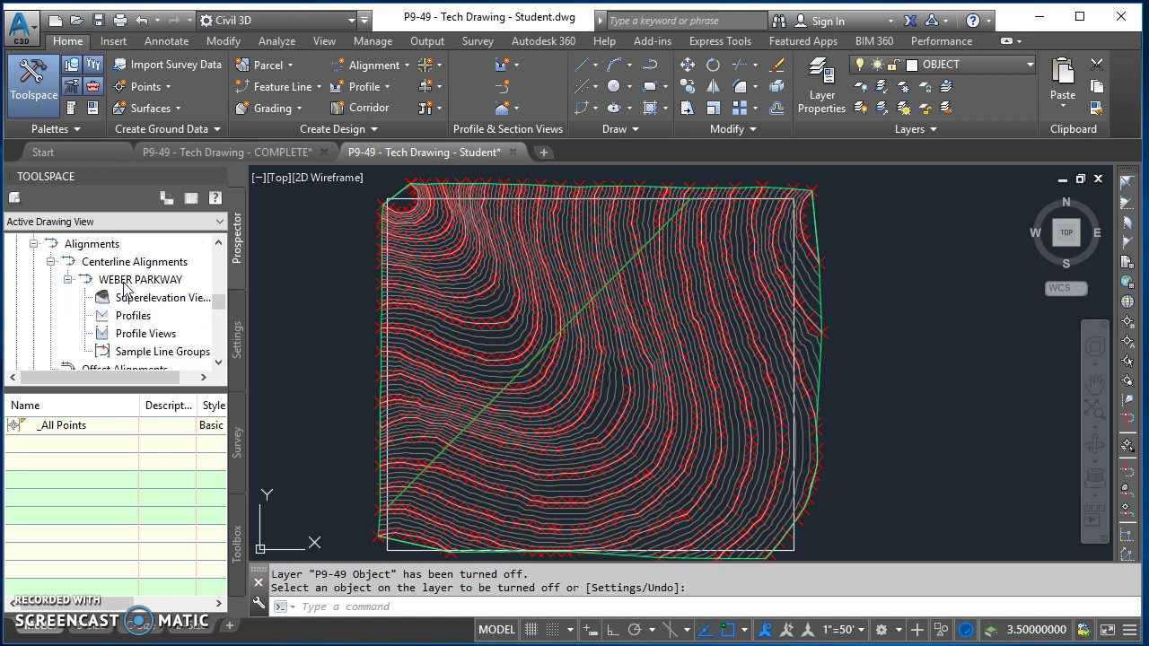
click(123, 282)
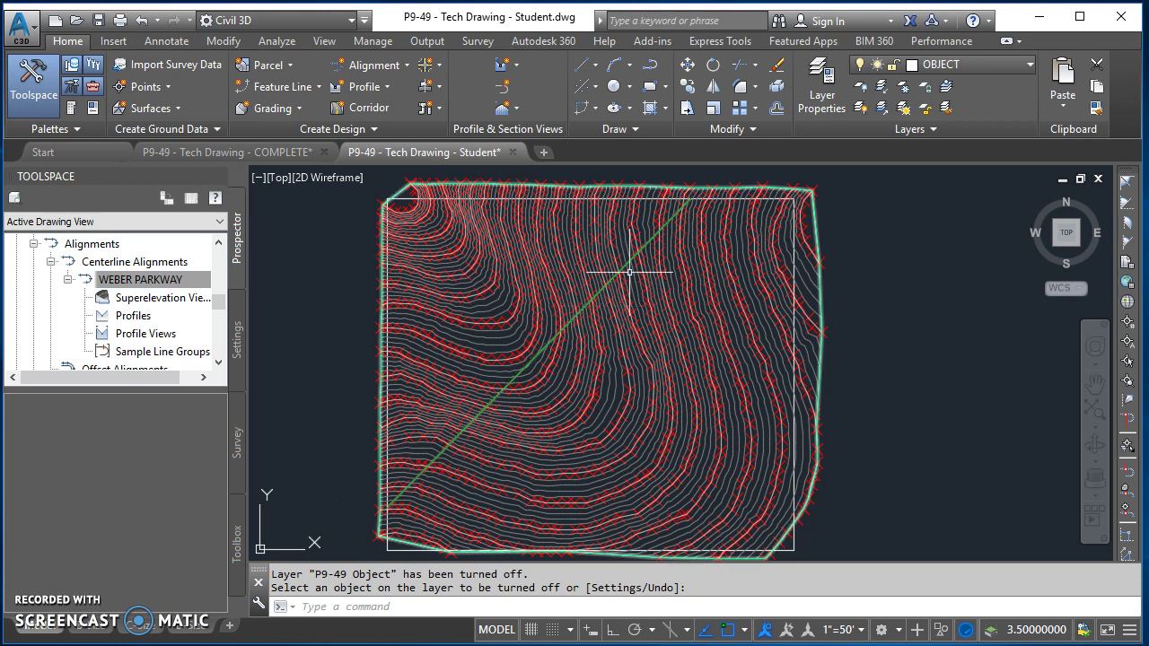
scroll(930, 346, down, 3)
middle_drag(931, 346, 776, 370)
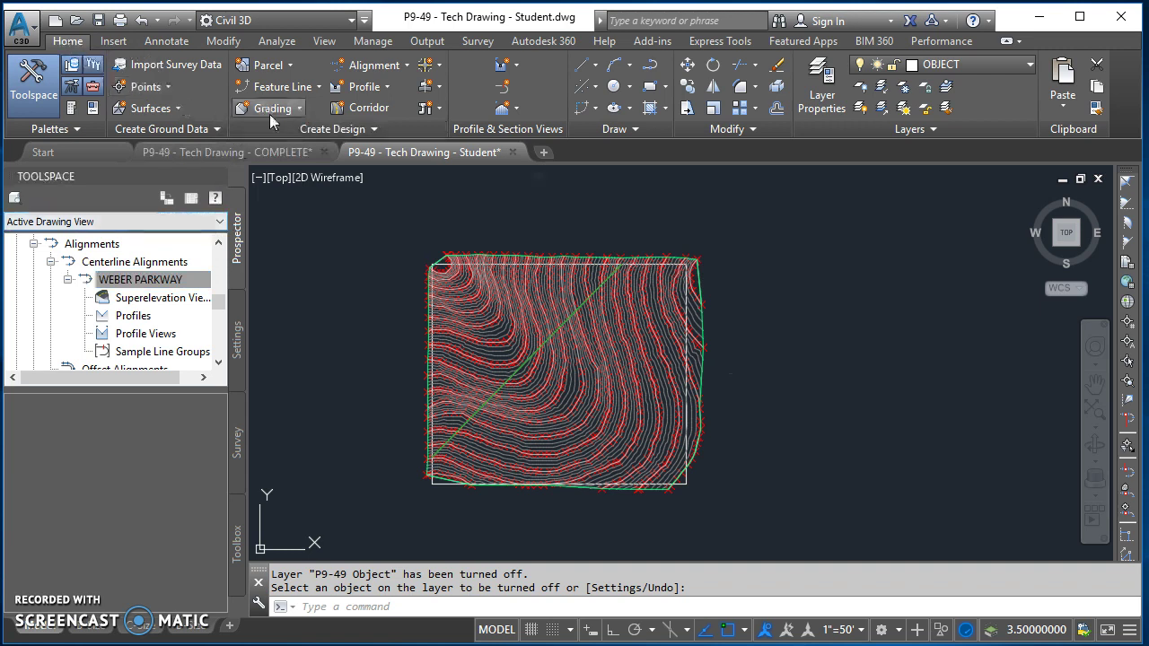
Add an EXISTING GROUND surface profile for WEBER PARKWAY, stations 0+00.00' to 2+76.98'.
click(363, 86)
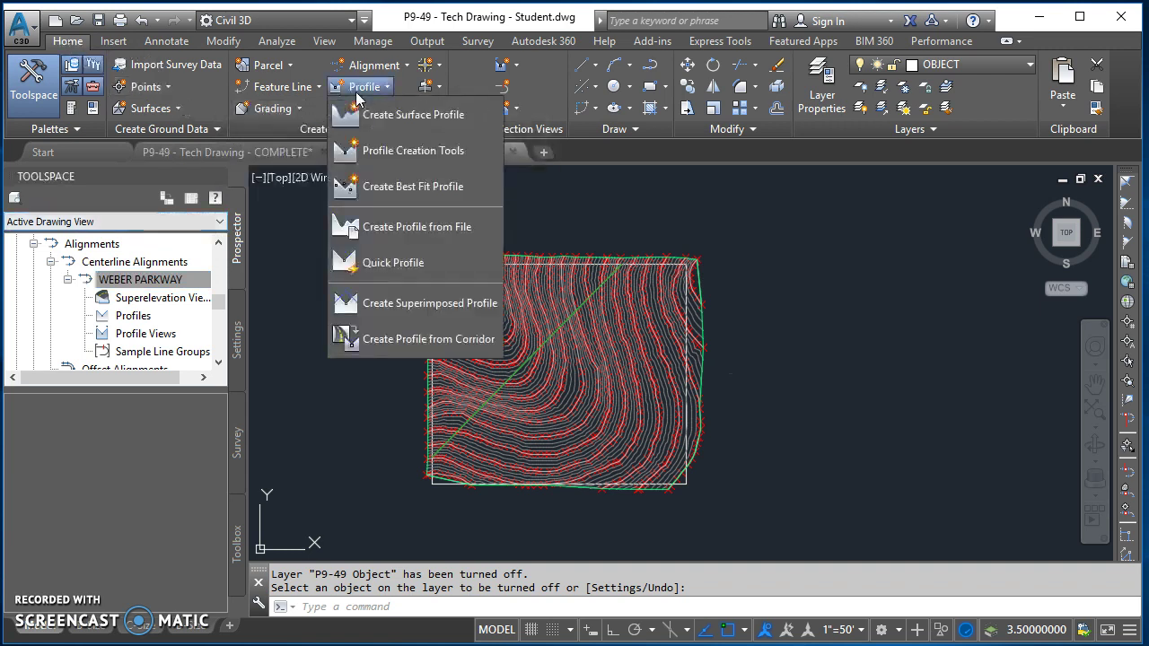
click(422, 116)
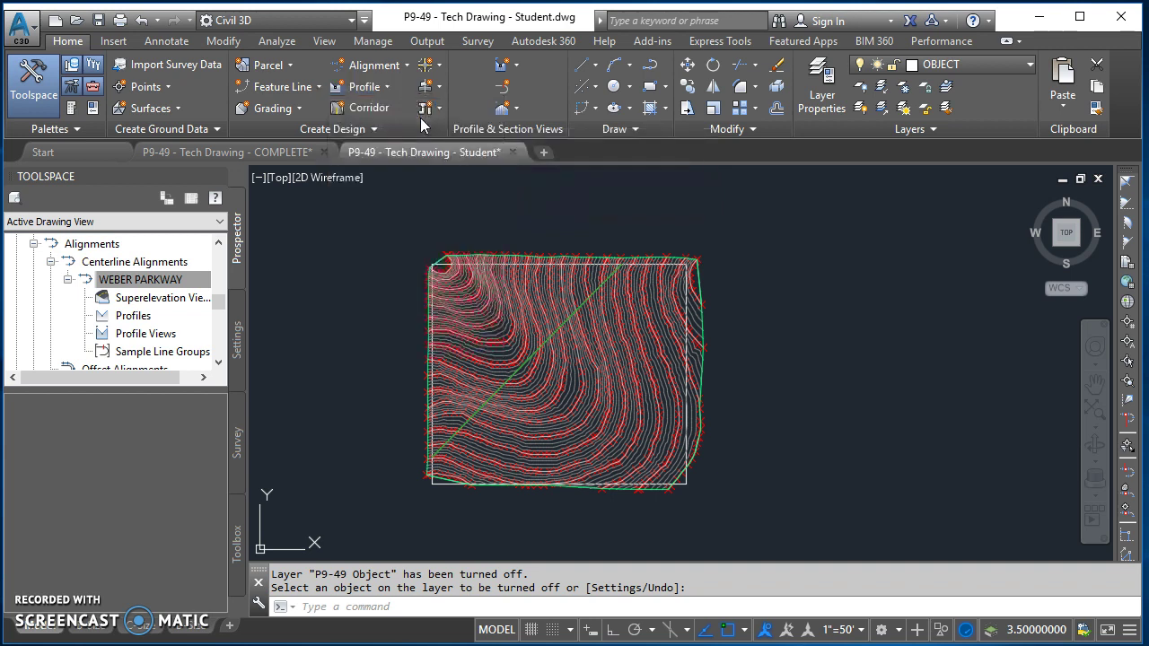
click(265, 201)
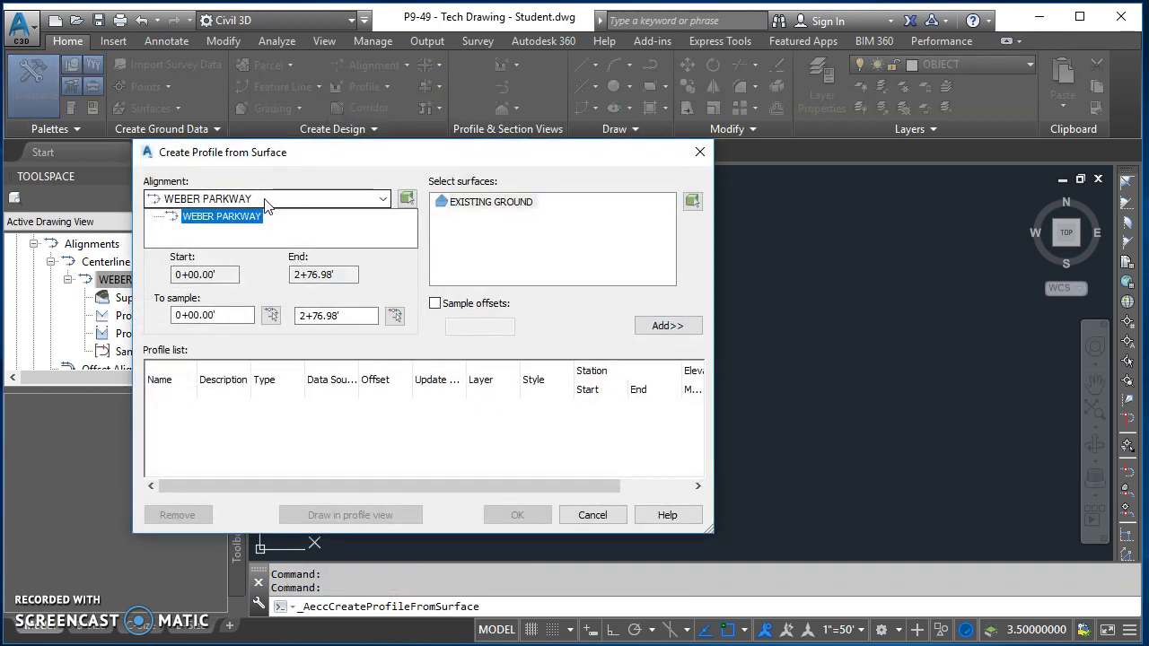
click(264, 203)
click(499, 205)
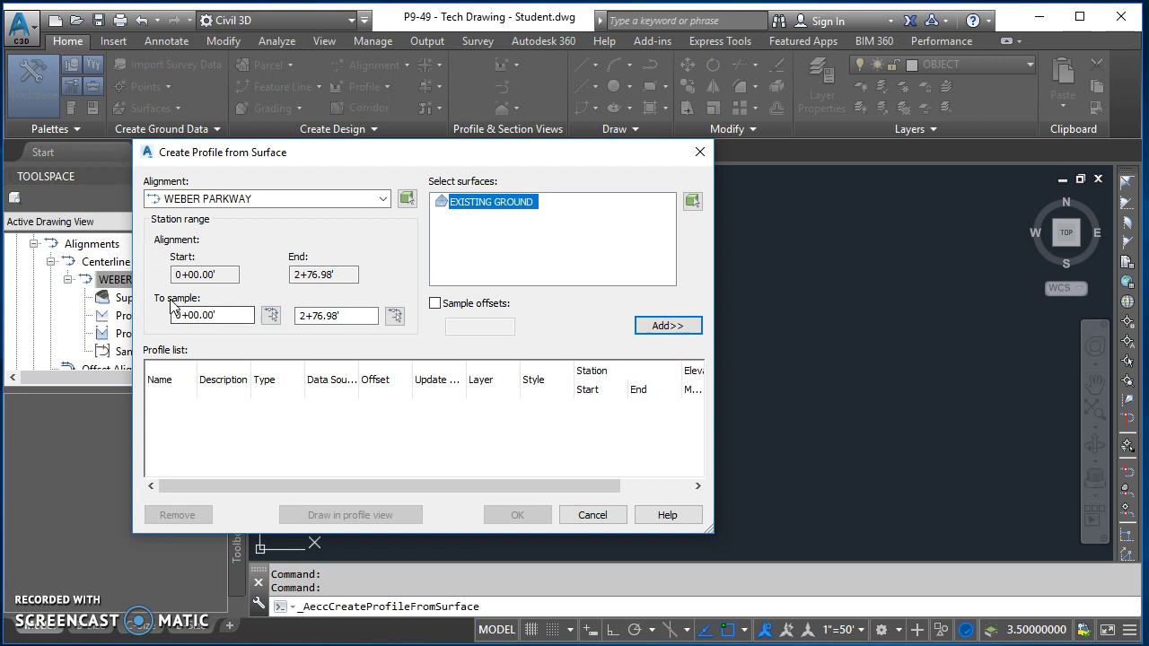
click(350, 319)
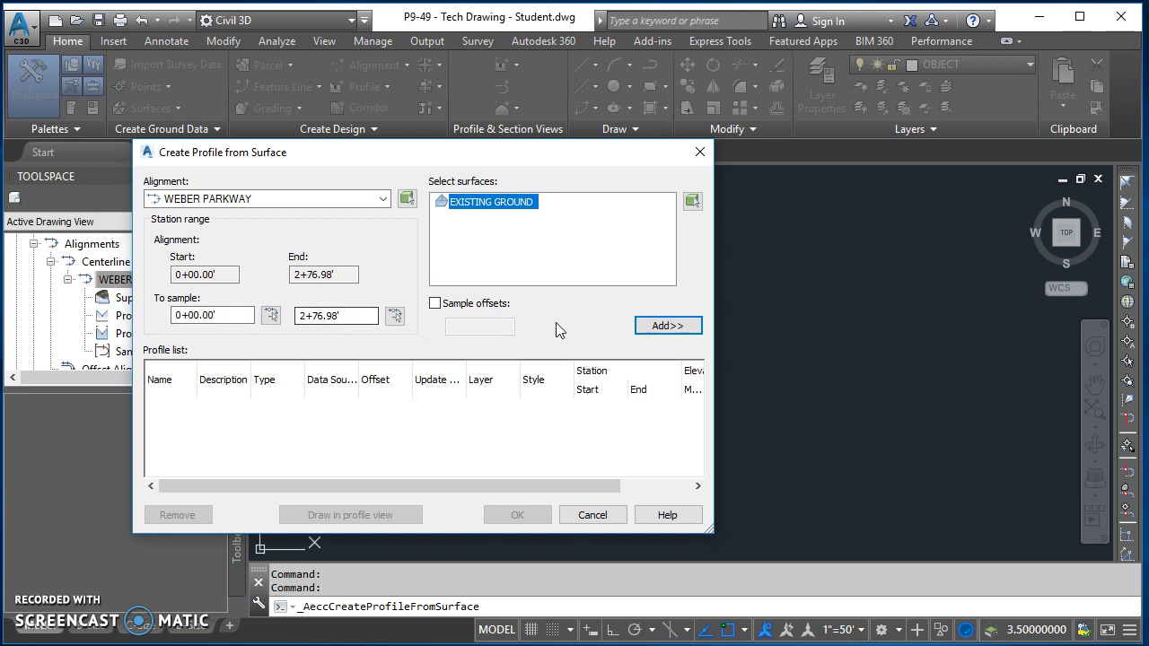
click(667, 326)
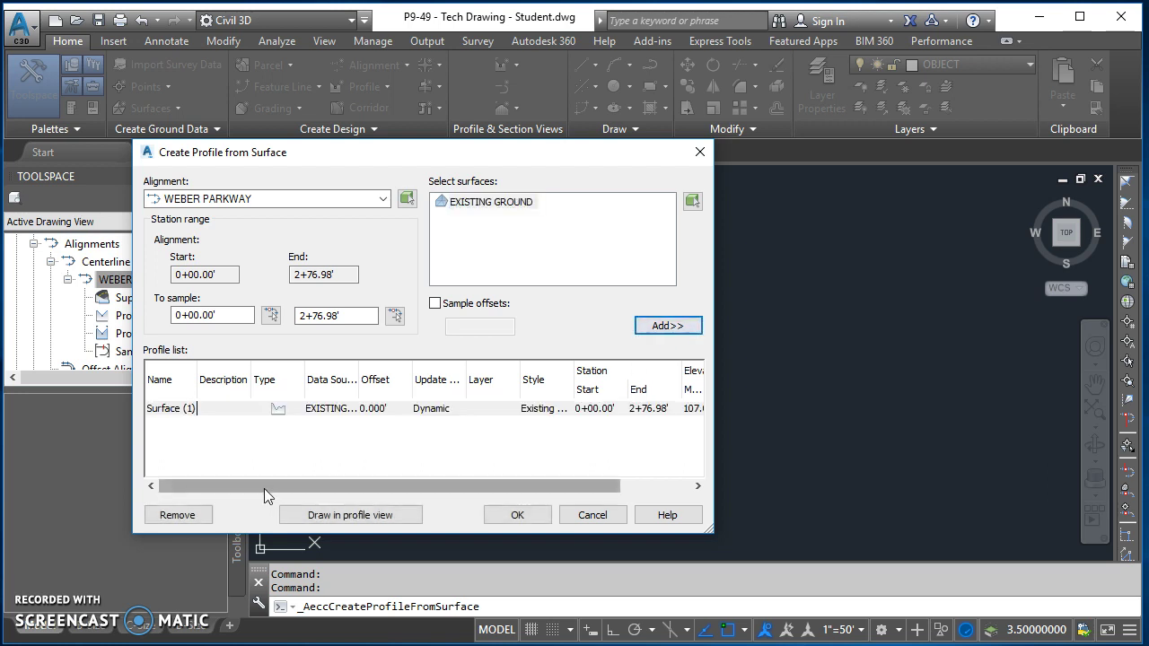
click(176, 410)
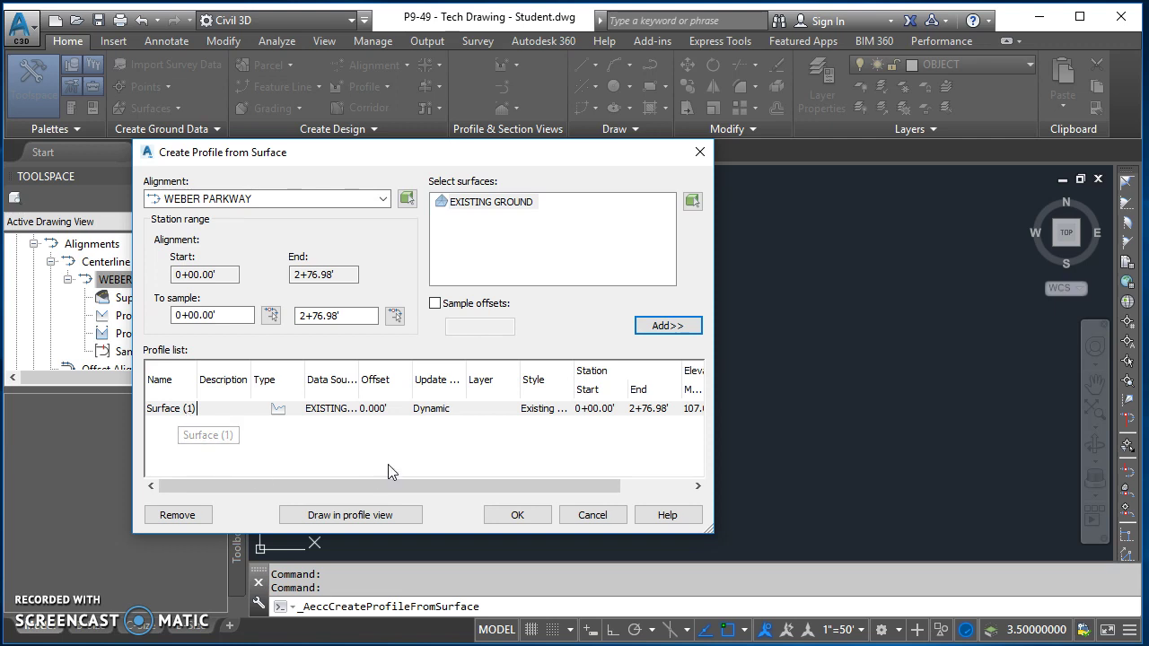
click(531, 516)
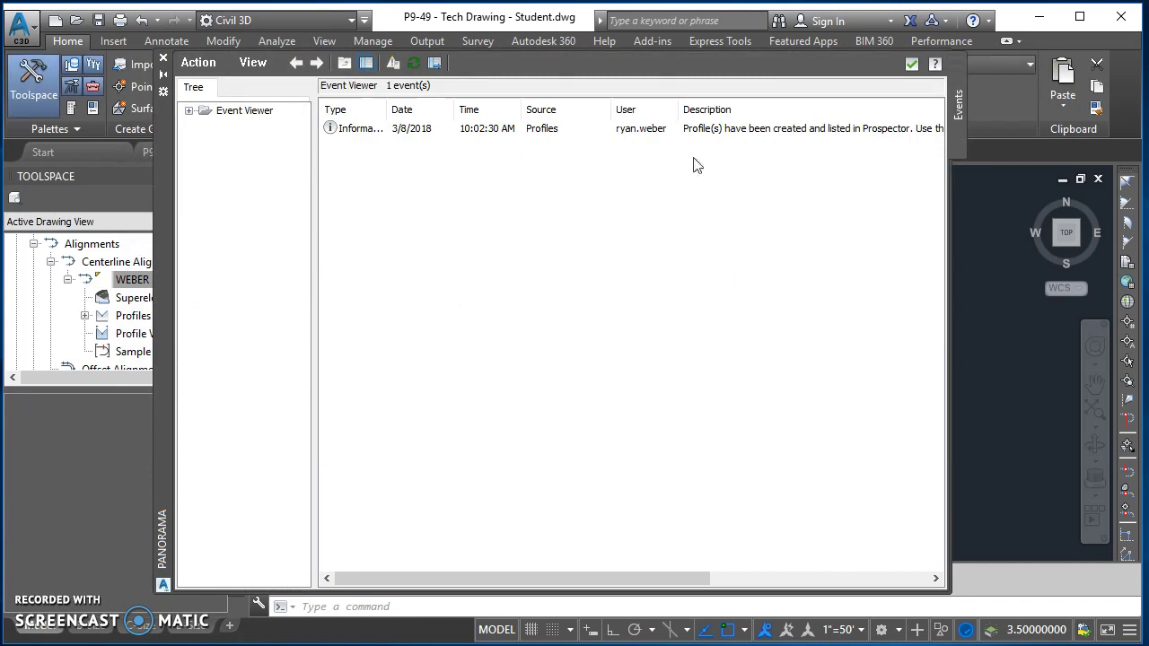
Close the Event Viewer notice and select Surface (1) under WEBER PARKWAY's Profiles.
drag(623, 578, 863, 578)
drag(764, 108, 891, 149)
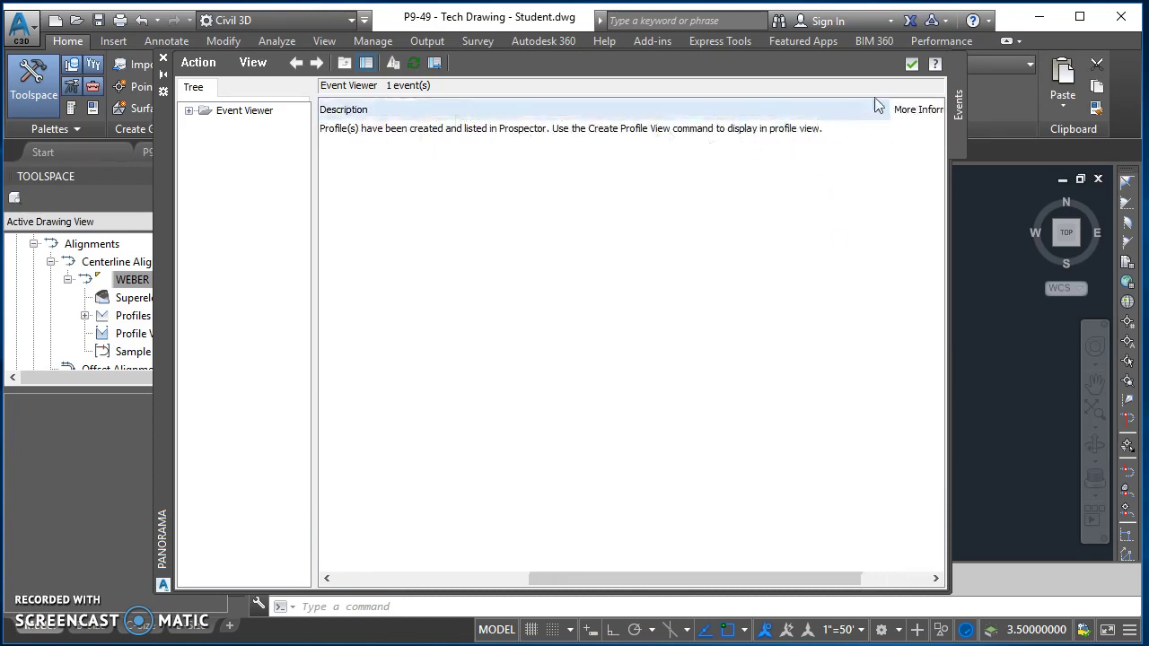
click(911, 63)
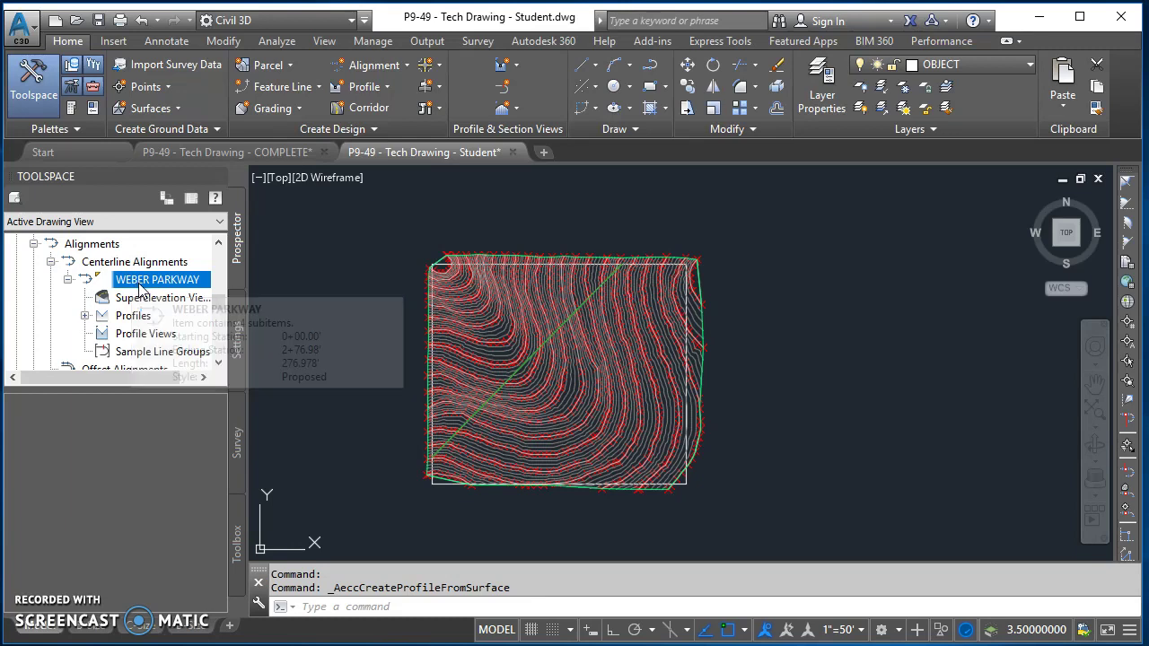
click(85, 316)
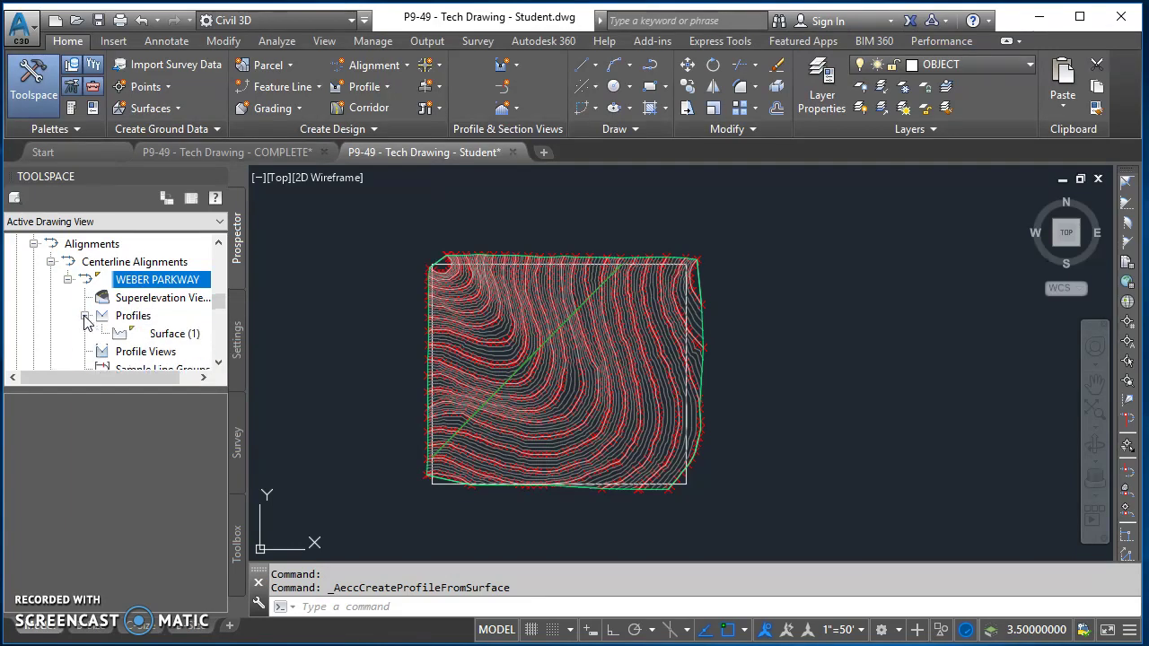
click(170, 335)
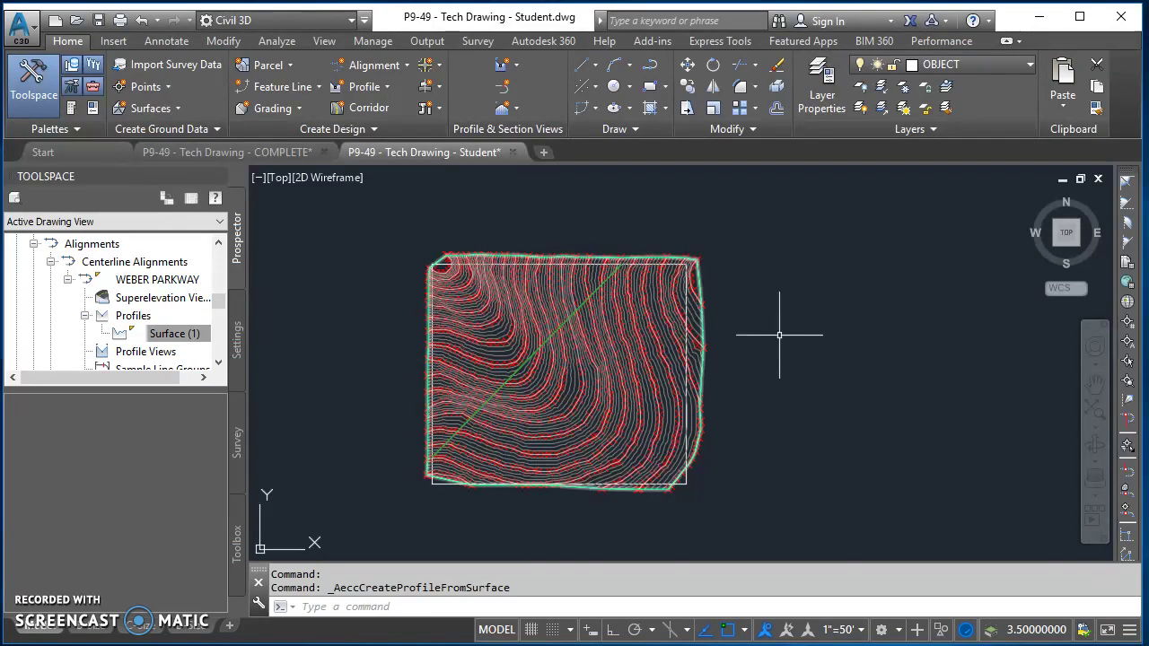
middle_drag(769, 328, 723, 325)
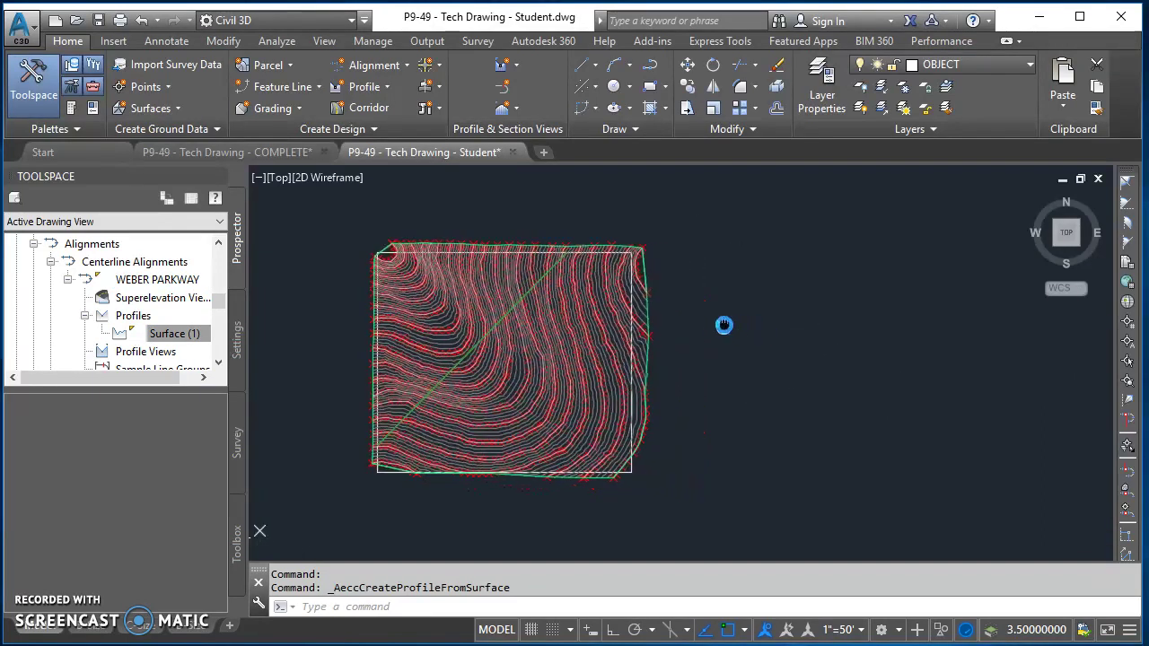
Start a new profile view for WEBER PARKWAY using the Standard profile view style.
click(520, 68)
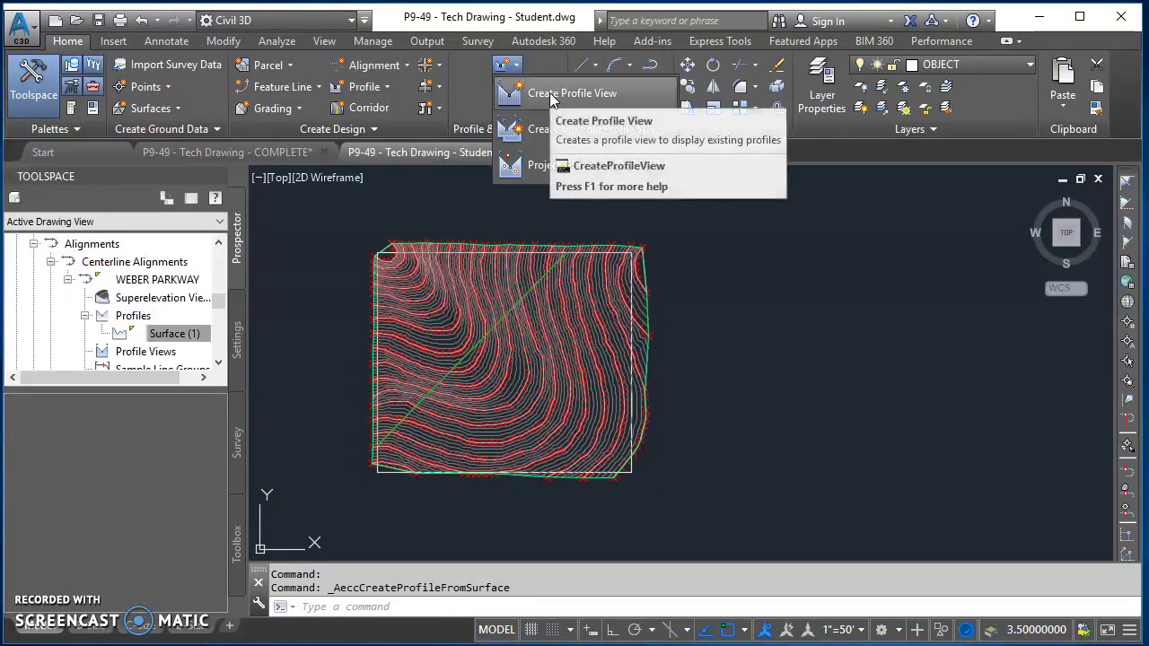
click(551, 95)
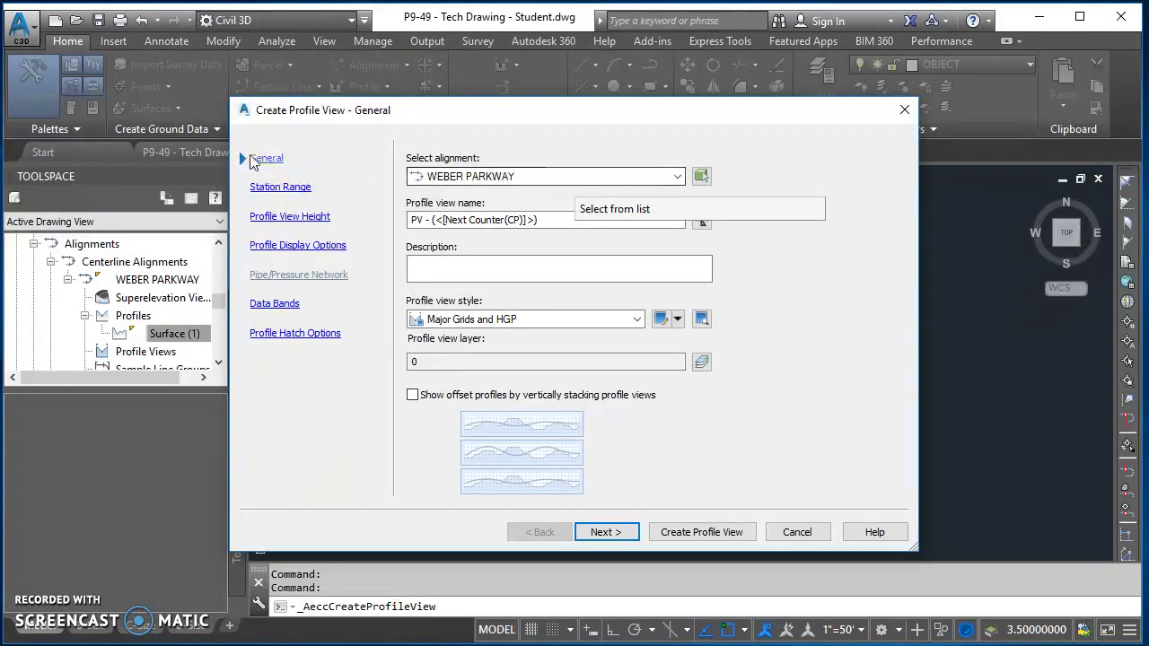
click(530, 177)
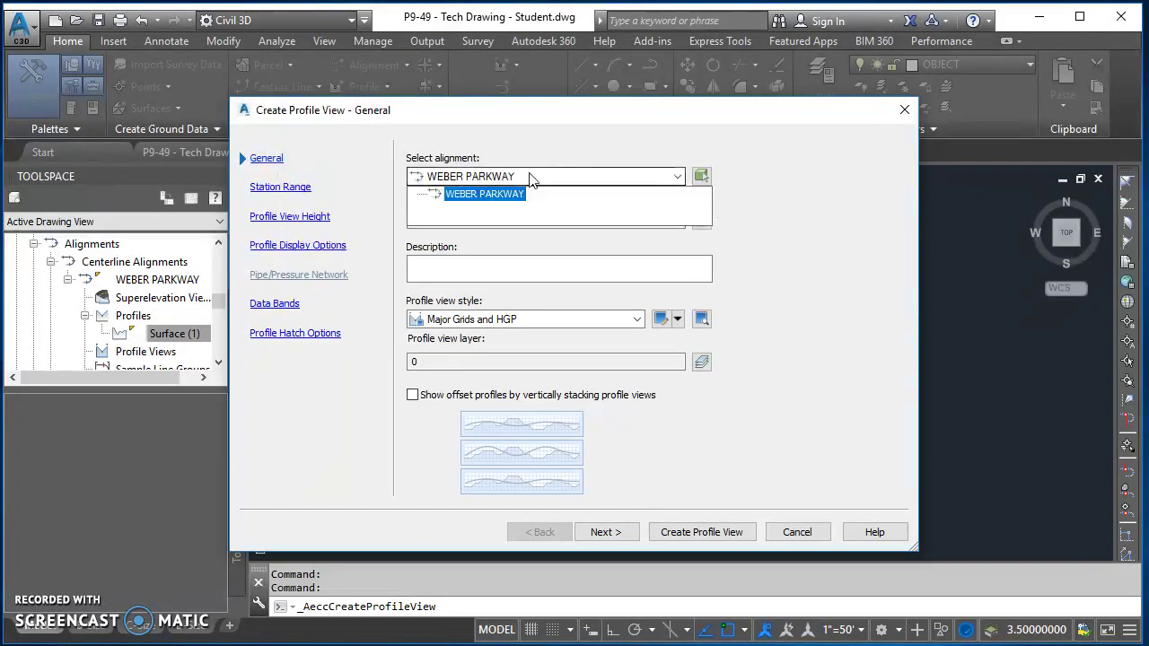
click(530, 178)
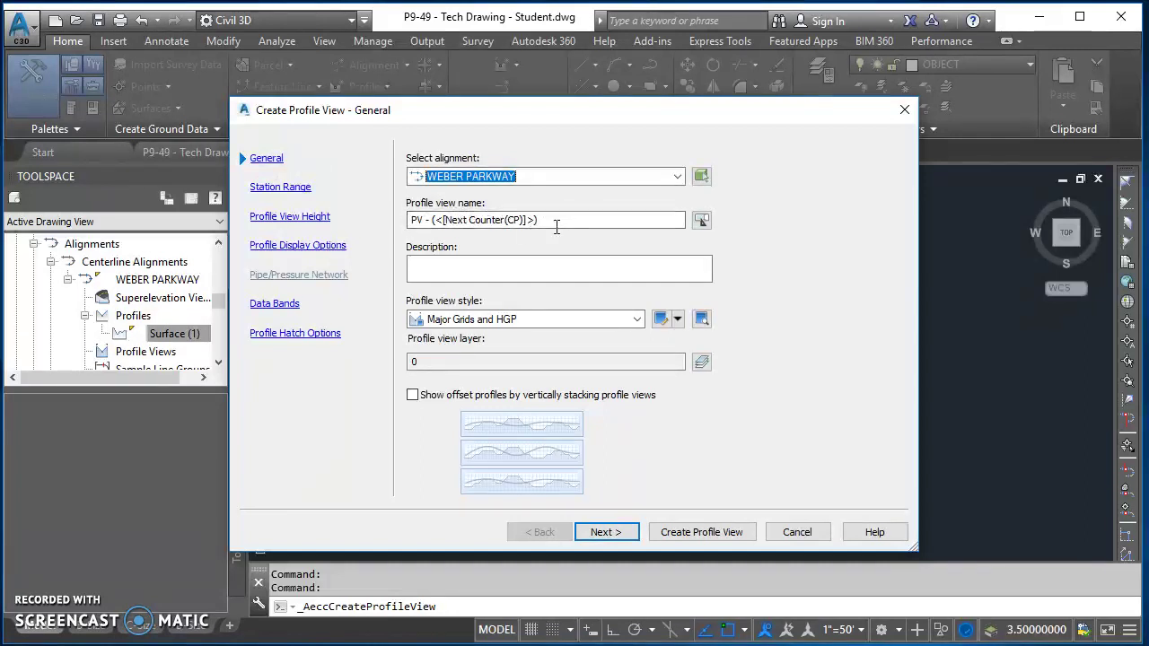
click(553, 269)
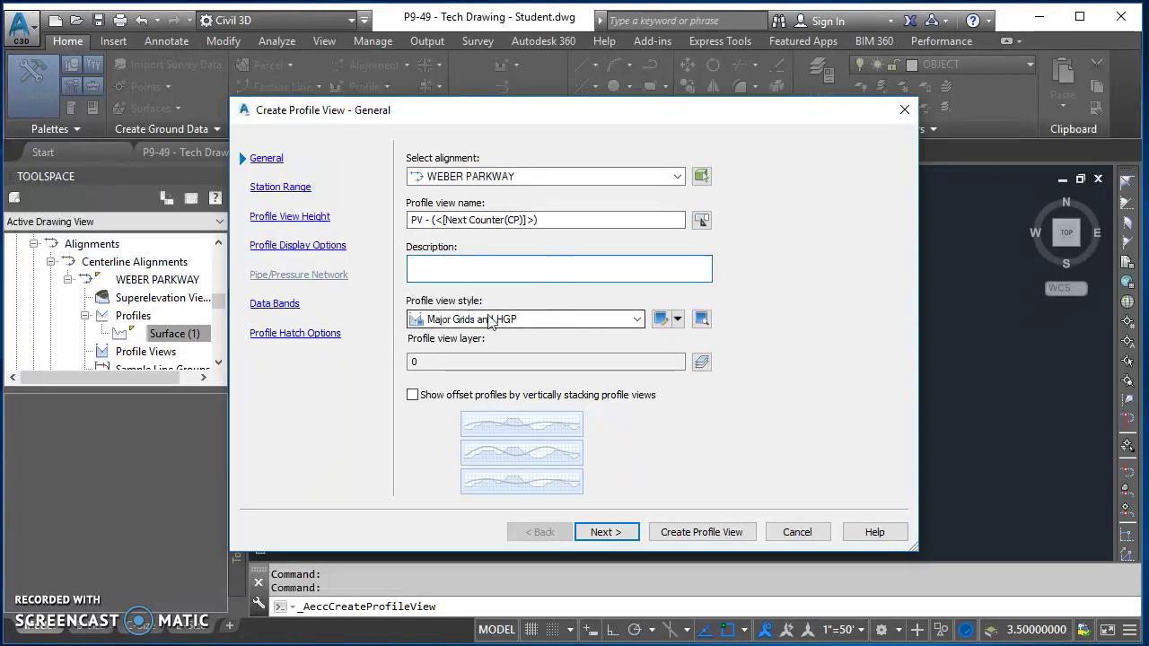
click(539, 321)
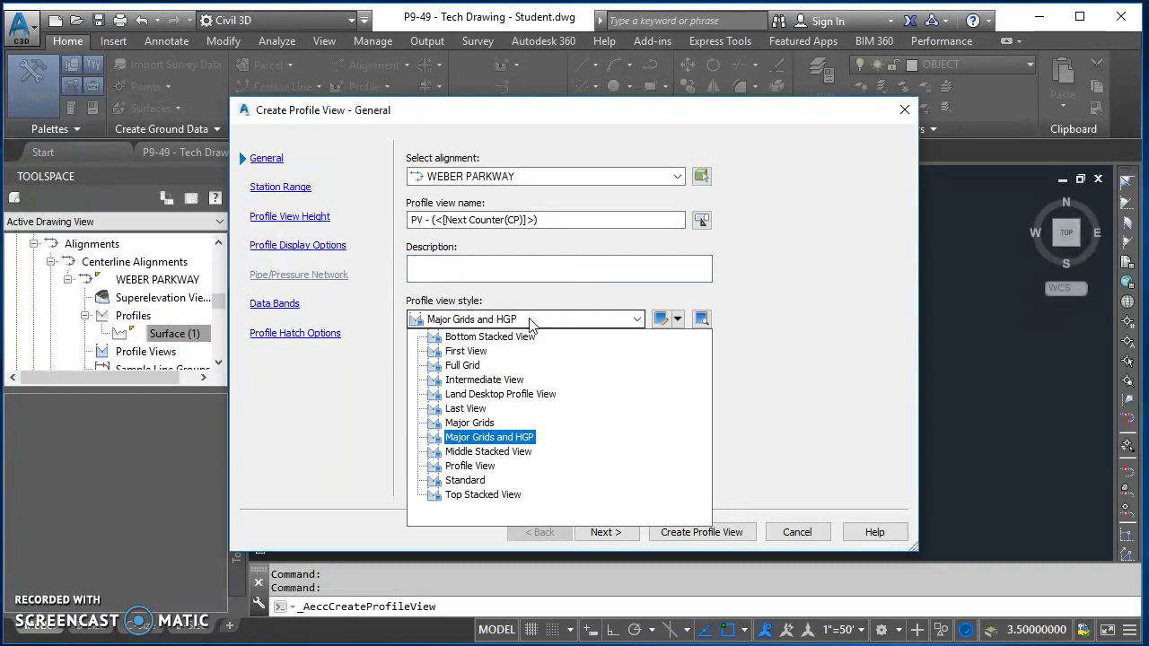
click(476, 481)
click(476, 481)
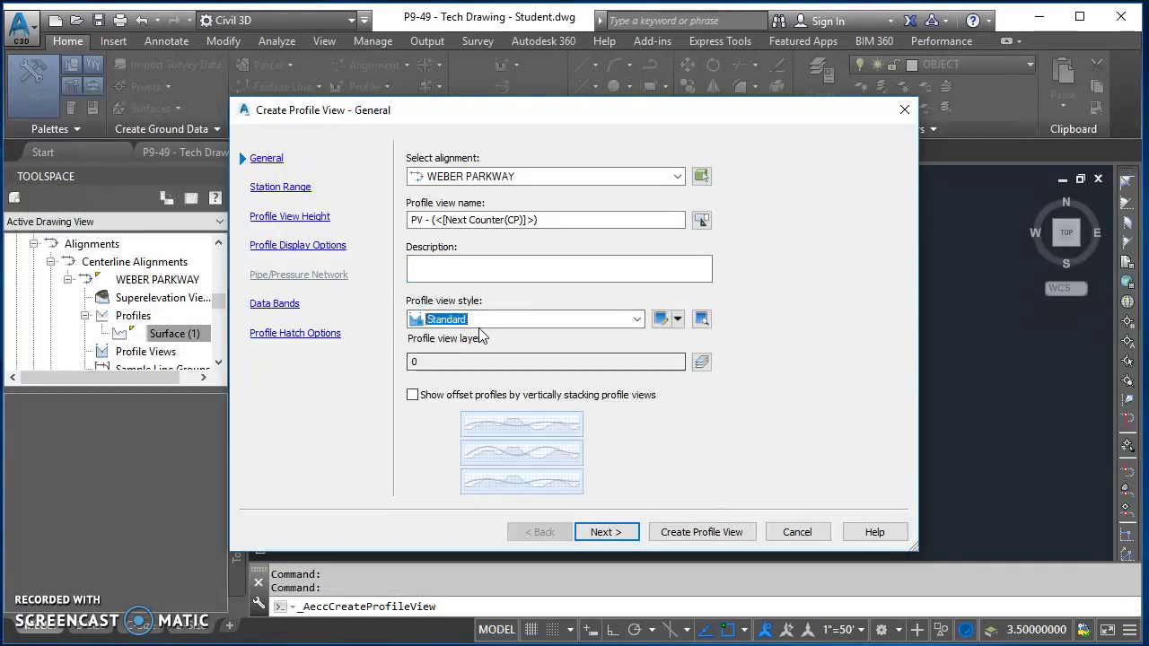
click(676, 325)
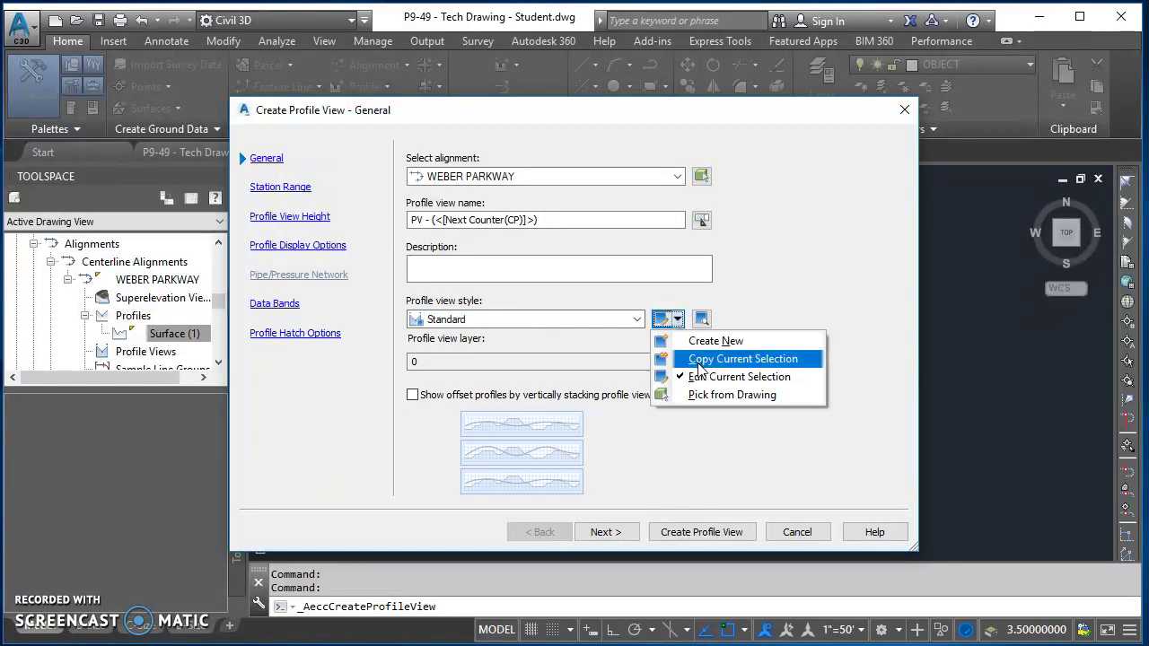
Copy the Standard style and rename the copy SATC PROFILE VIEW STYLE.
click(699, 361)
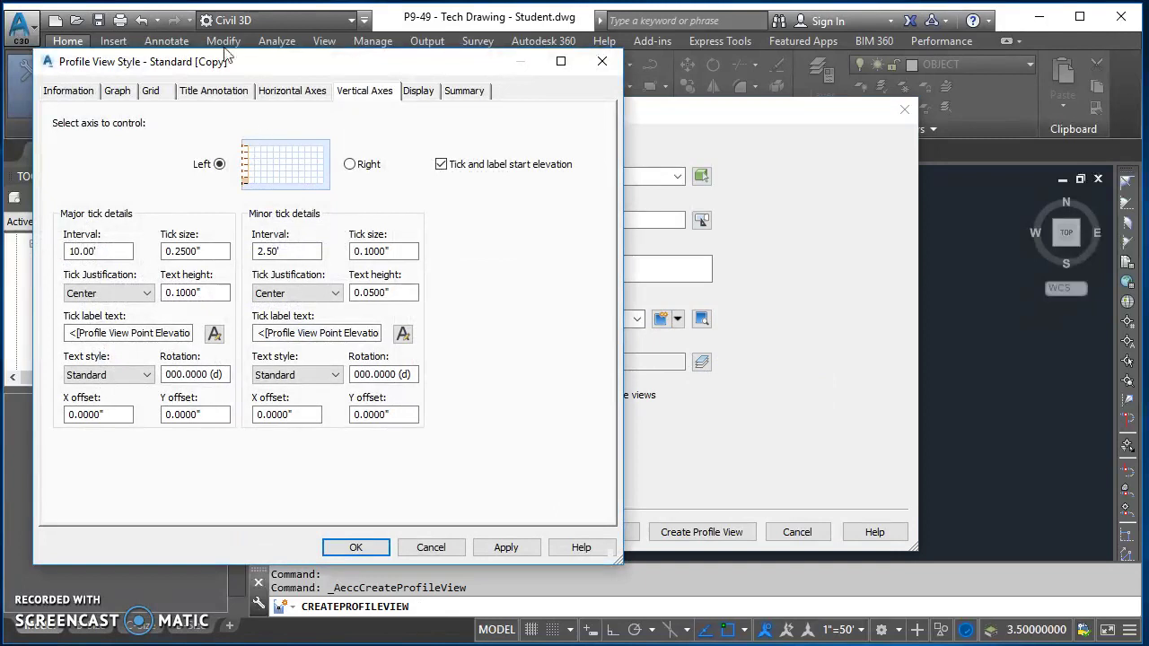
click(70, 95)
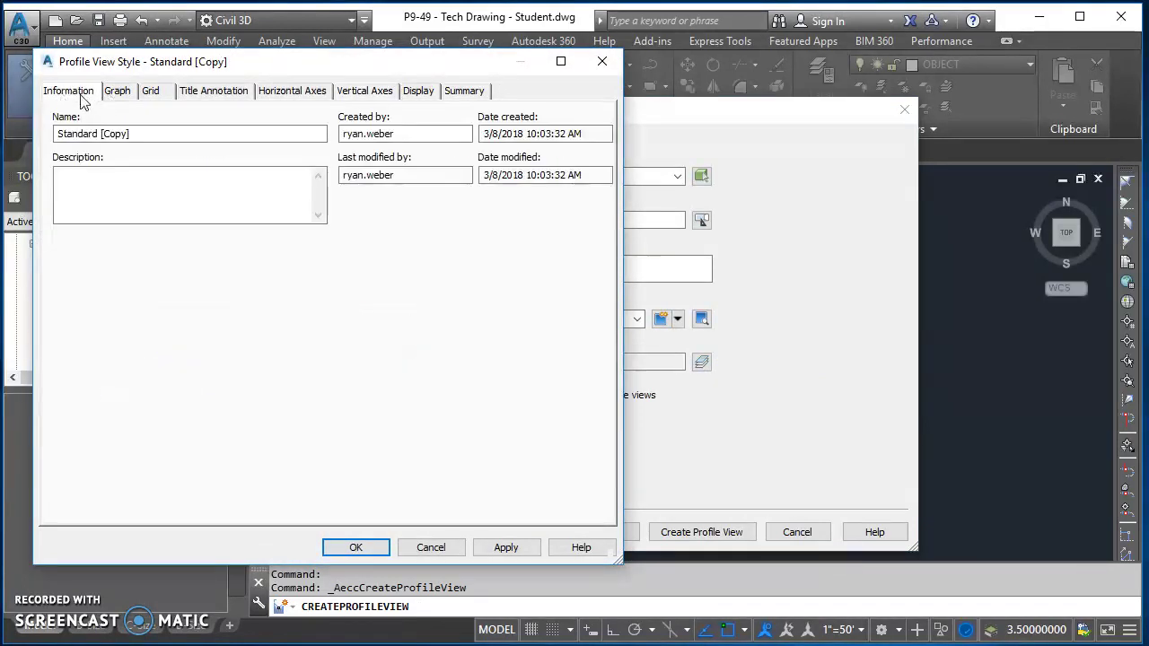
drag(157, 137, 55, 153)
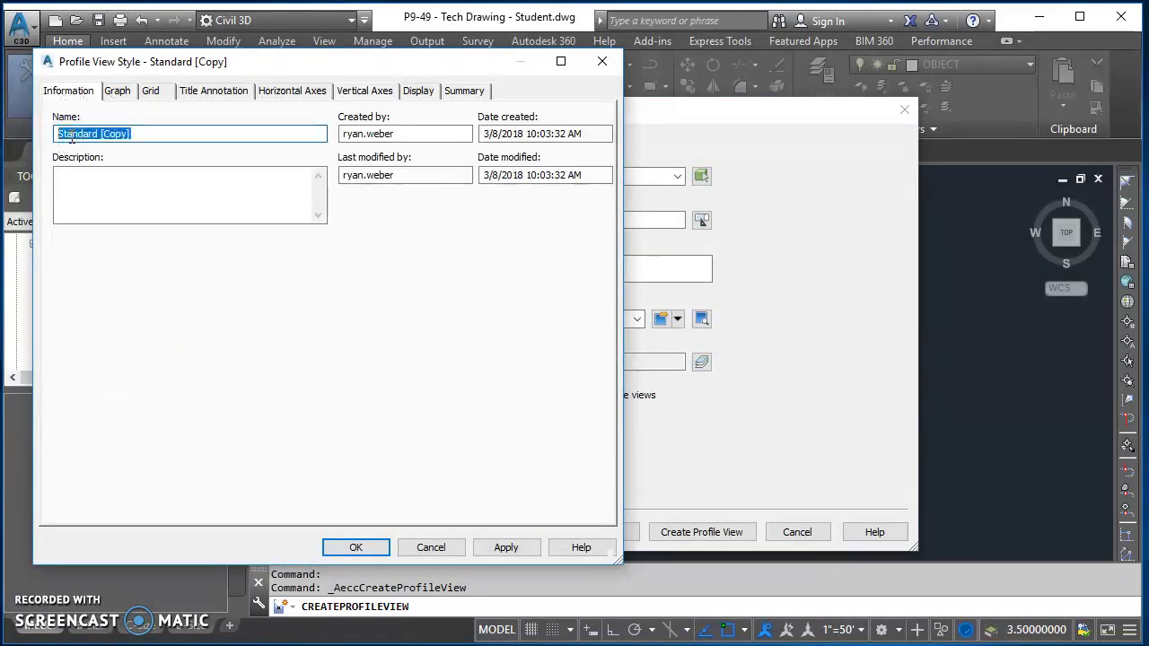
text(sa)
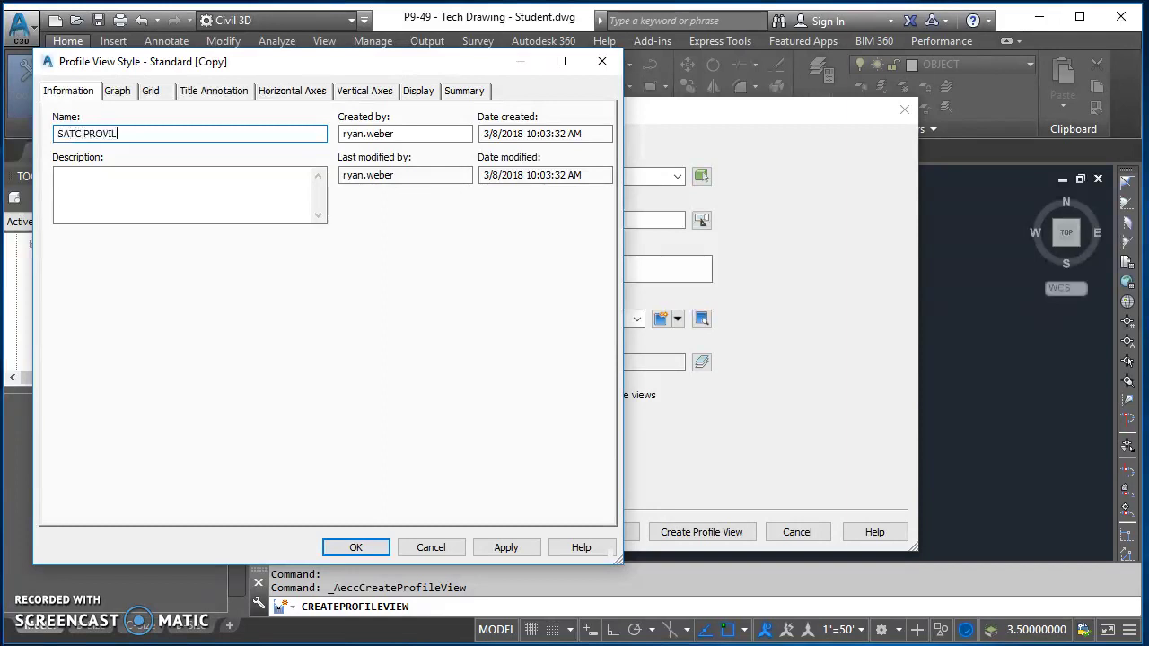
key(BackSpace)
key(BackSpace)
key(BackSpace)
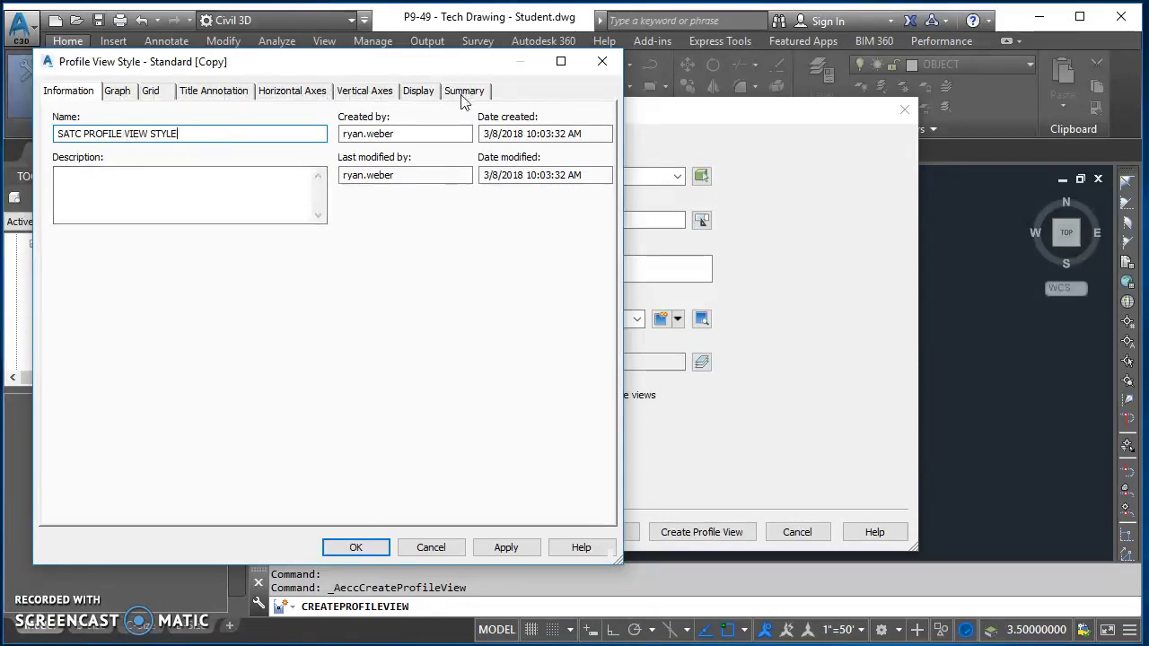
click(118, 93)
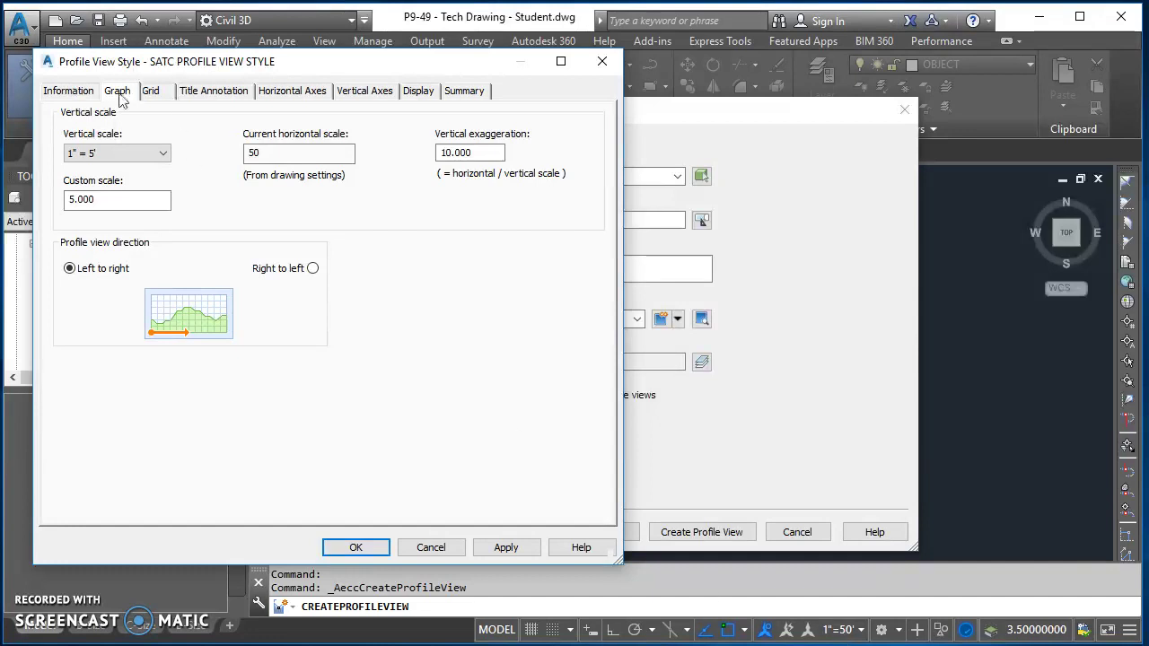
Enter 0 for the above, left, right and below-datum grid padding values.
click(149, 91)
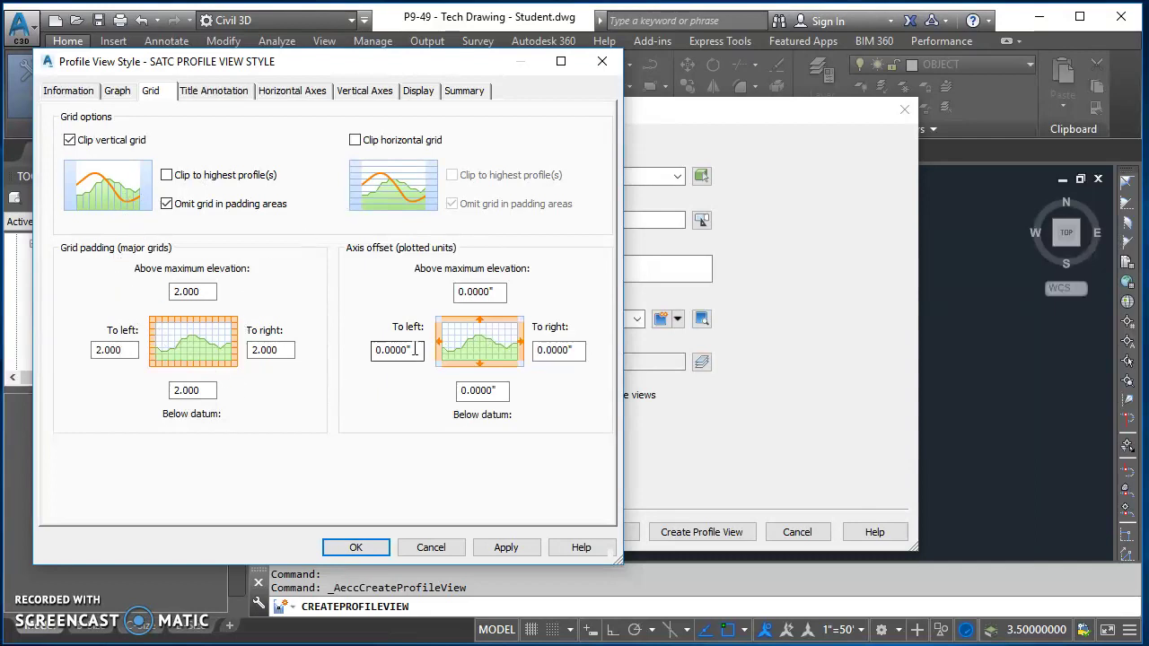
double_click(206, 291)
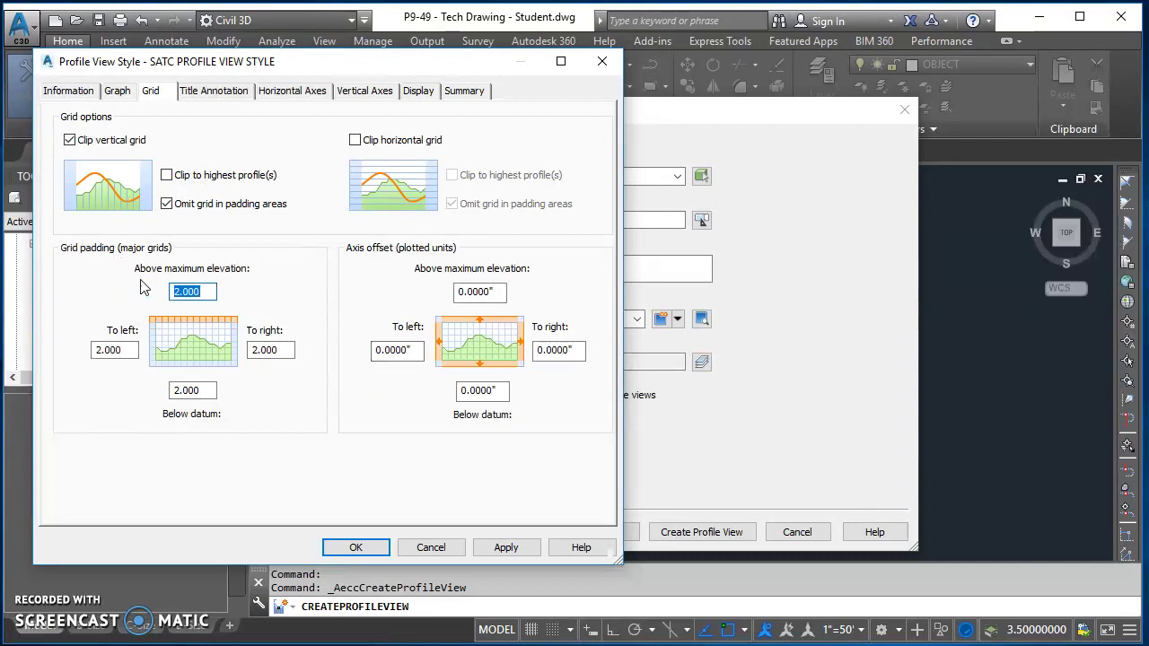
text(0)
double_click(109, 350)
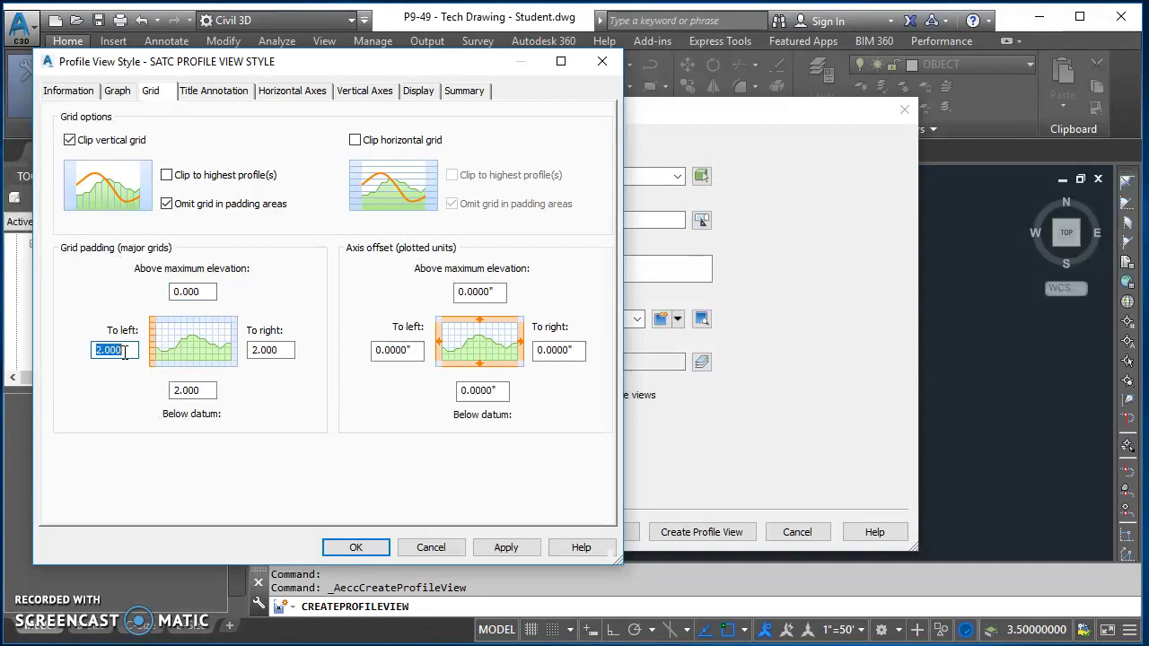
text(0)
double_click(281, 350)
click(287, 350)
double_click(286, 350)
text(0)
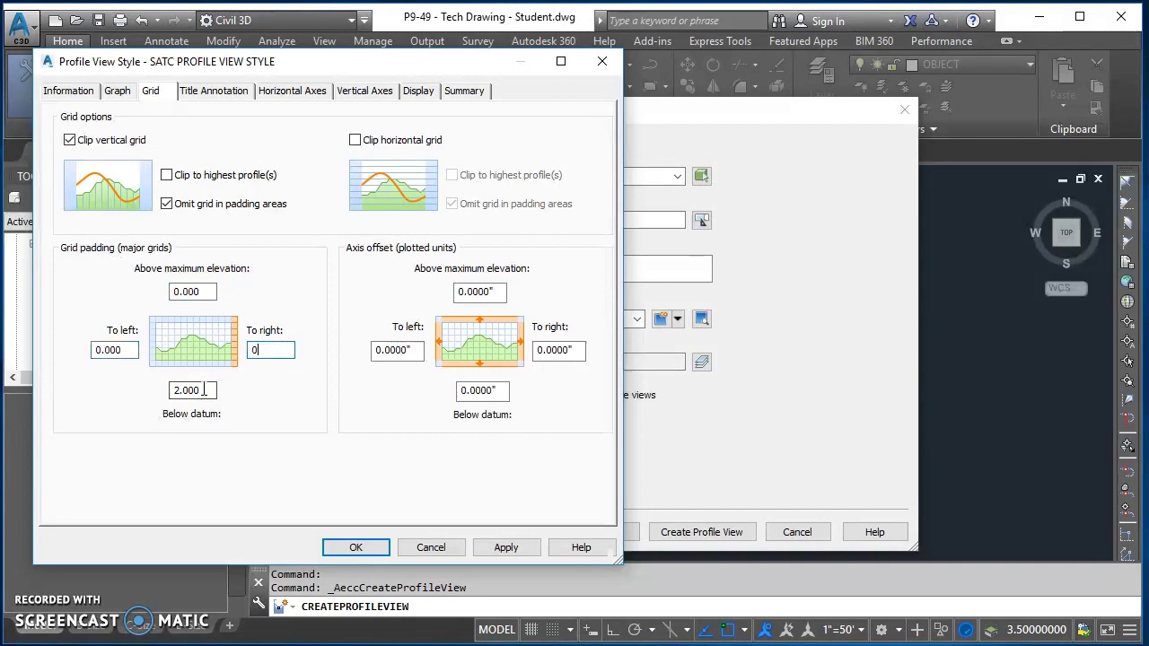
double_click(205, 391)
text(0)
click(210, 291)
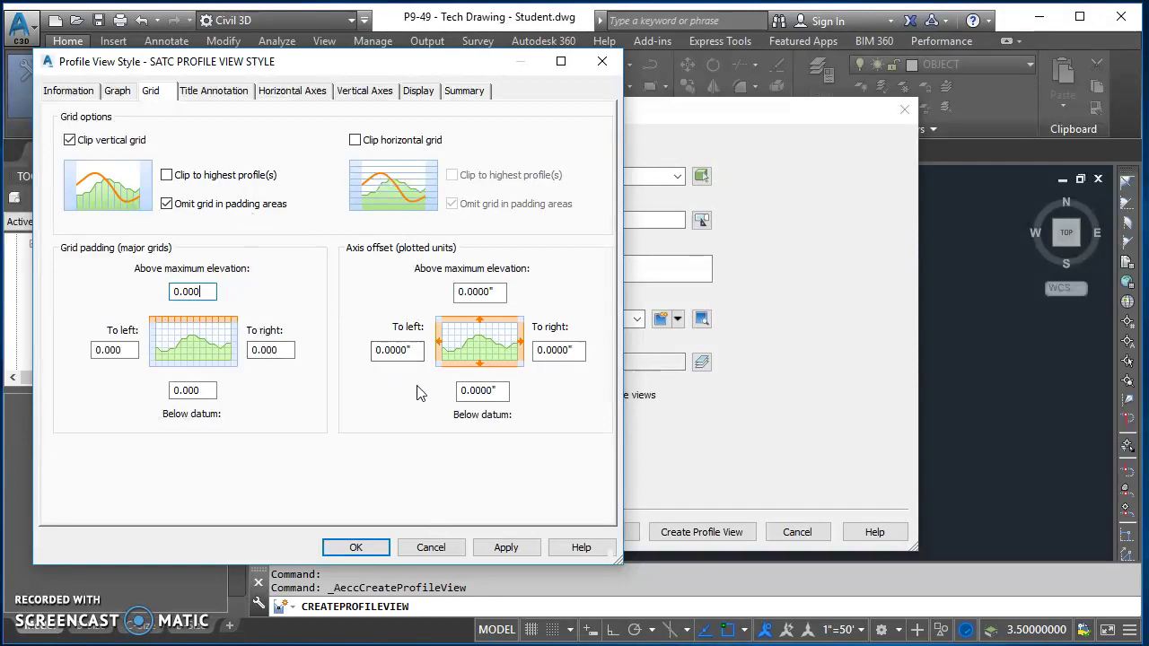
Set the graph title to SATC-Annotative text at 0.125" height.
click(216, 92)
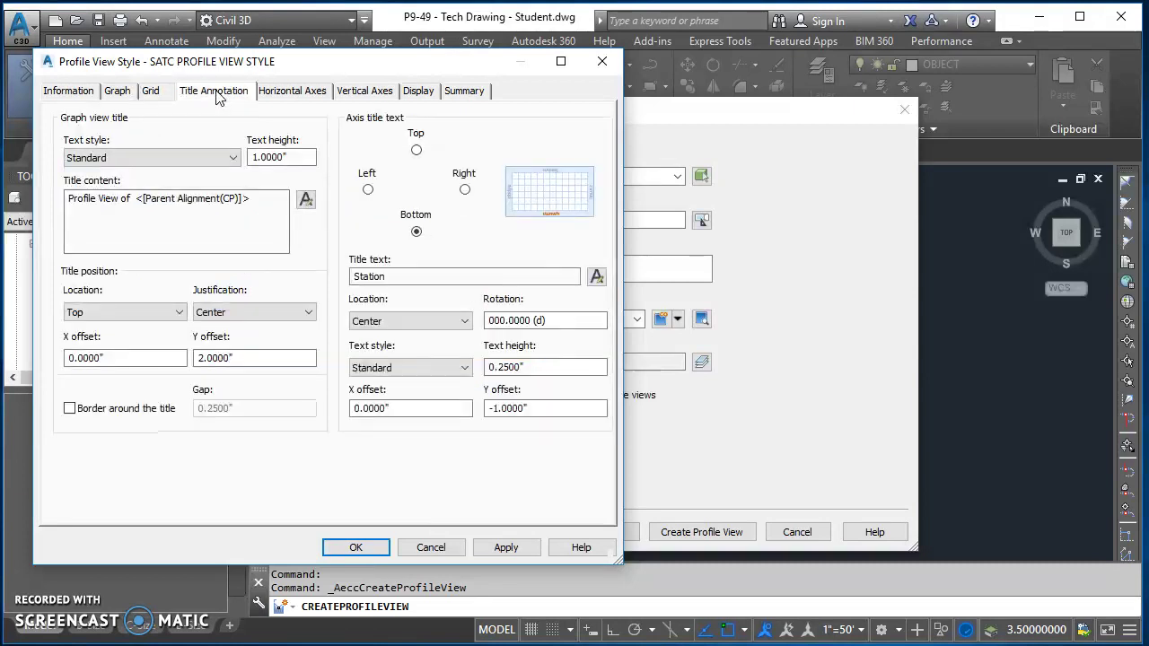
click(187, 159)
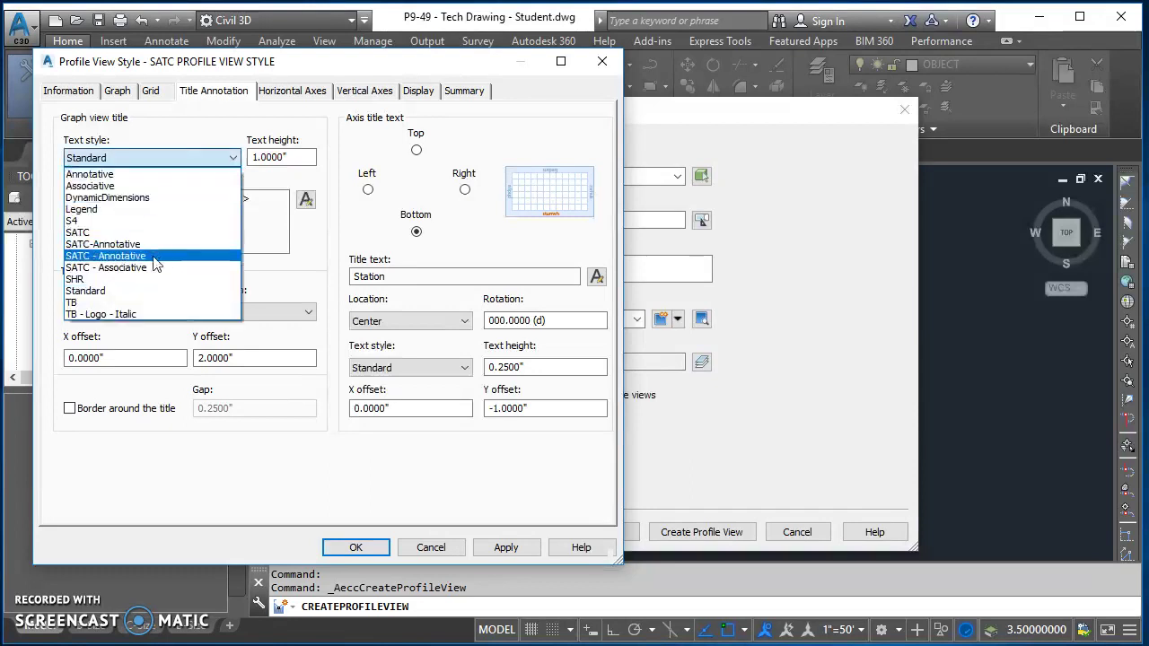
click(102, 246)
click(281, 157)
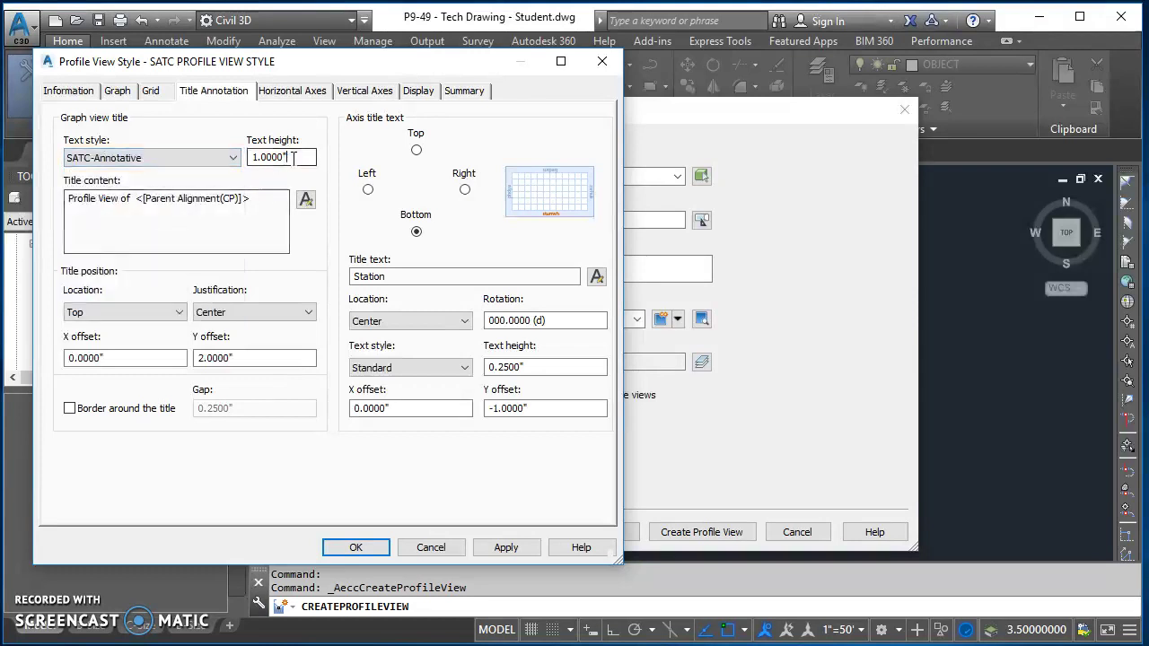
double_click(280, 158)
text(.125)
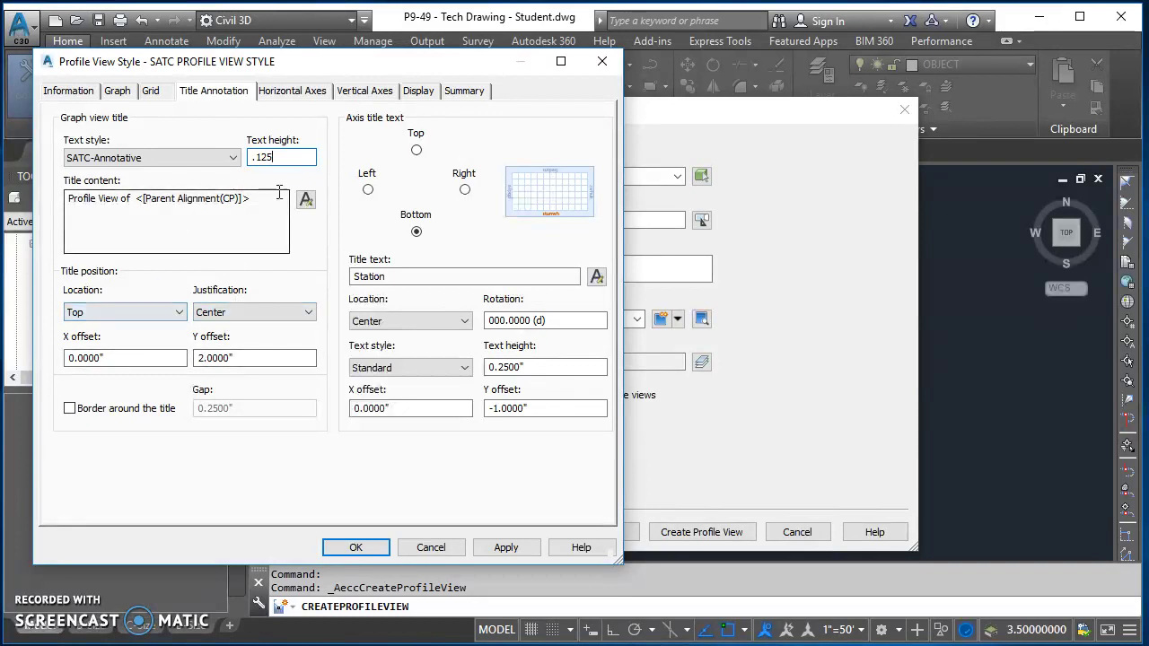
Set the bottom axis title to SATC-Annotative at 0.125" and review the other axis titles.
click(408, 370)
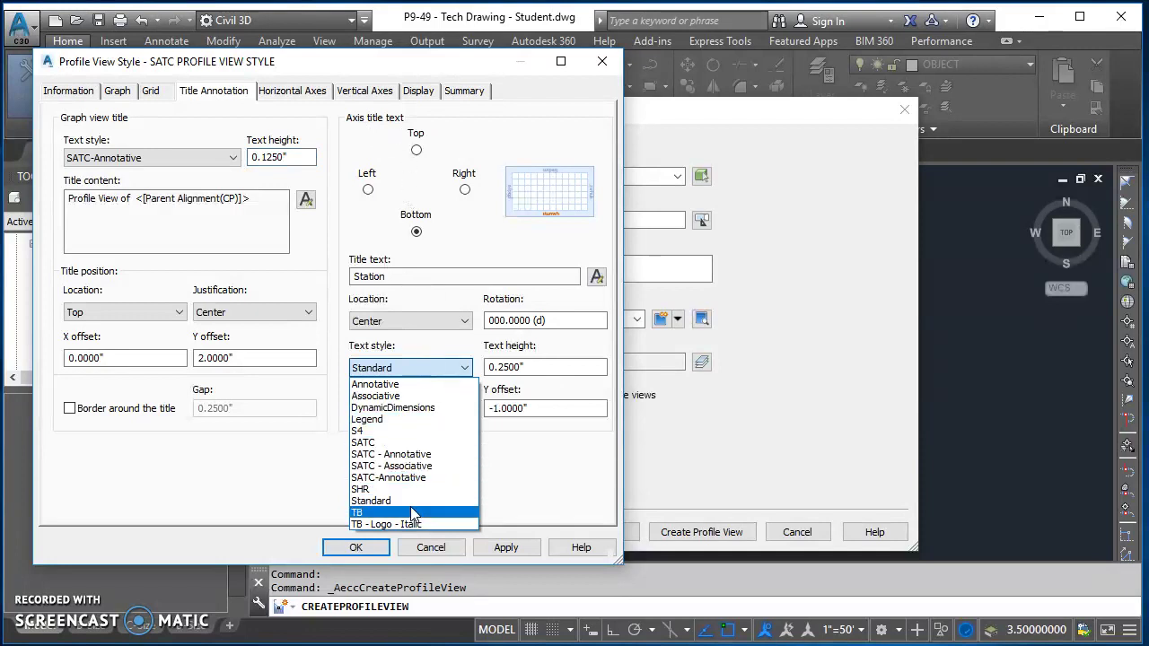
click(420, 477)
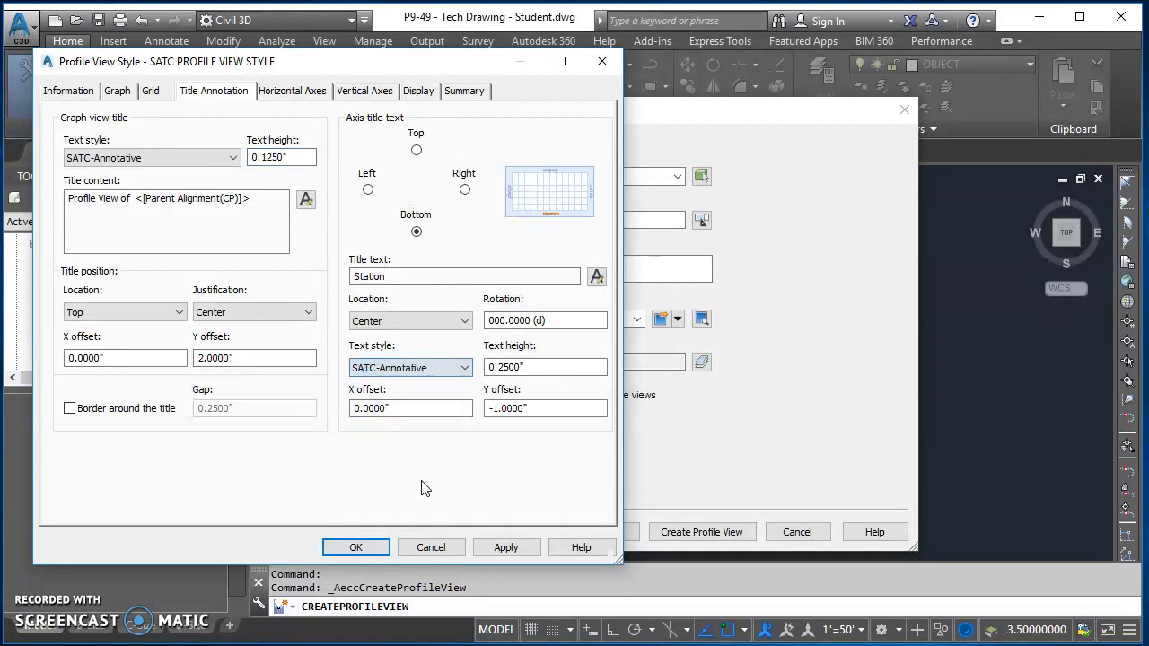
double_click(551, 367)
text(.12)
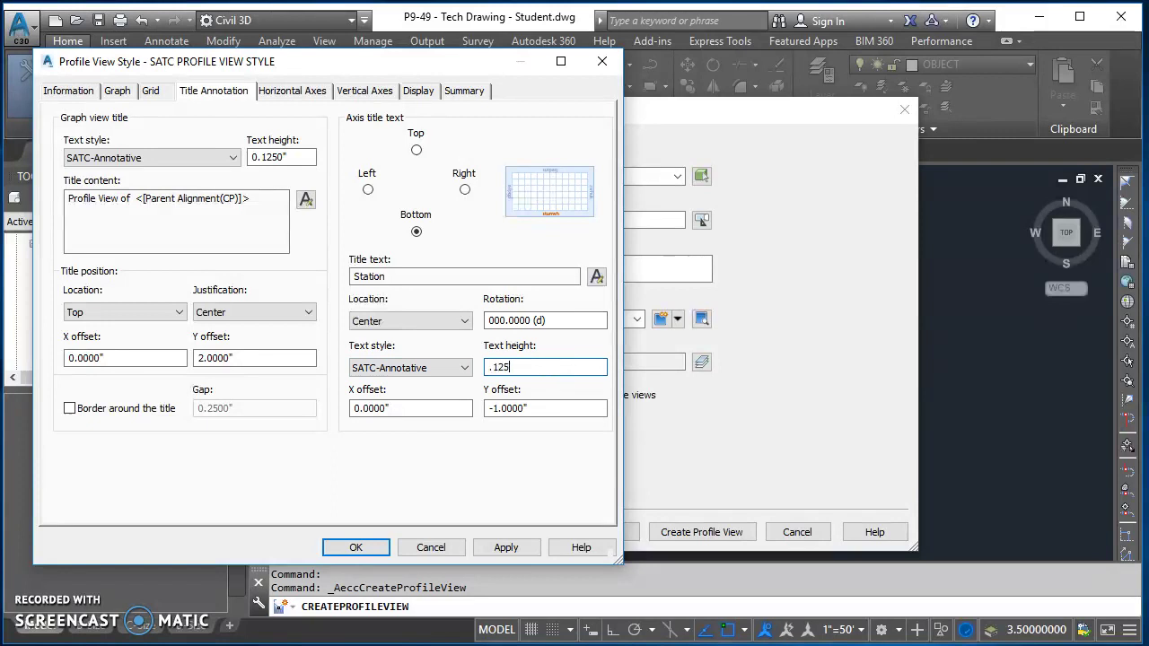
text(5)
click(572, 320)
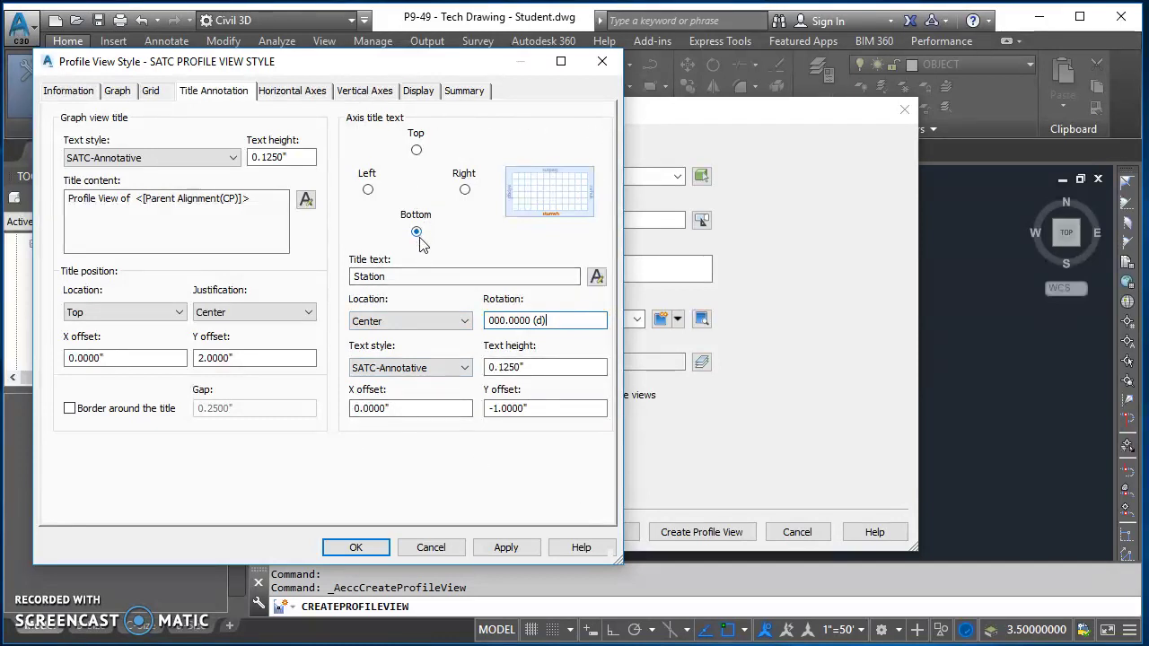
click(416, 151)
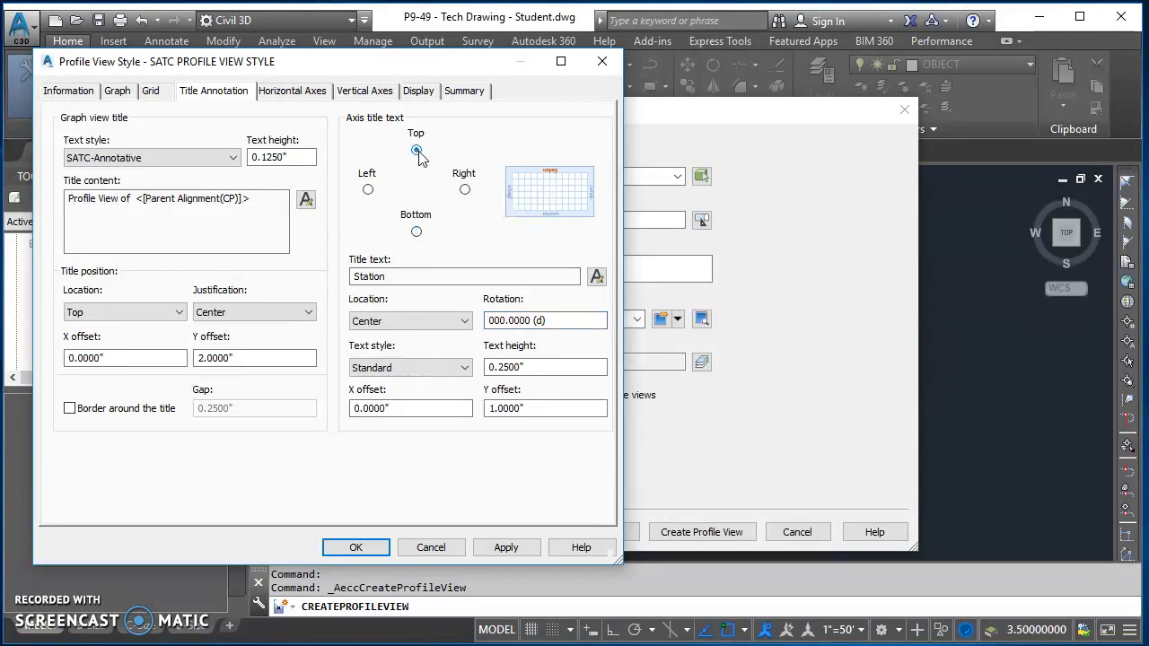
click(467, 191)
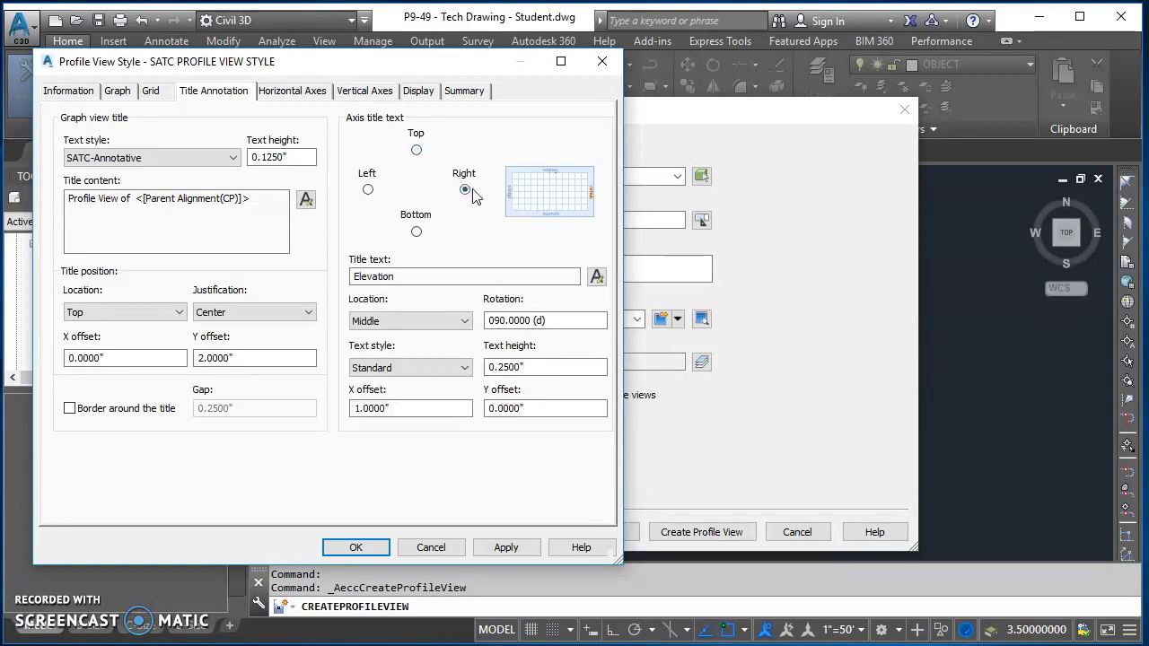
click(368, 190)
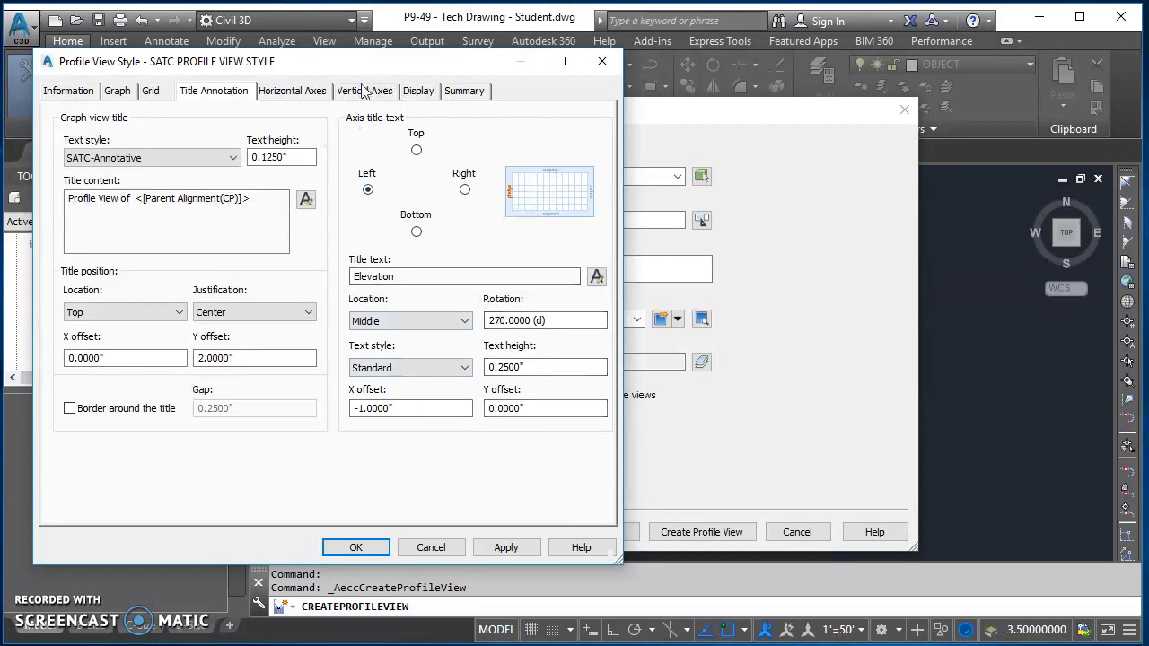
click(417, 233)
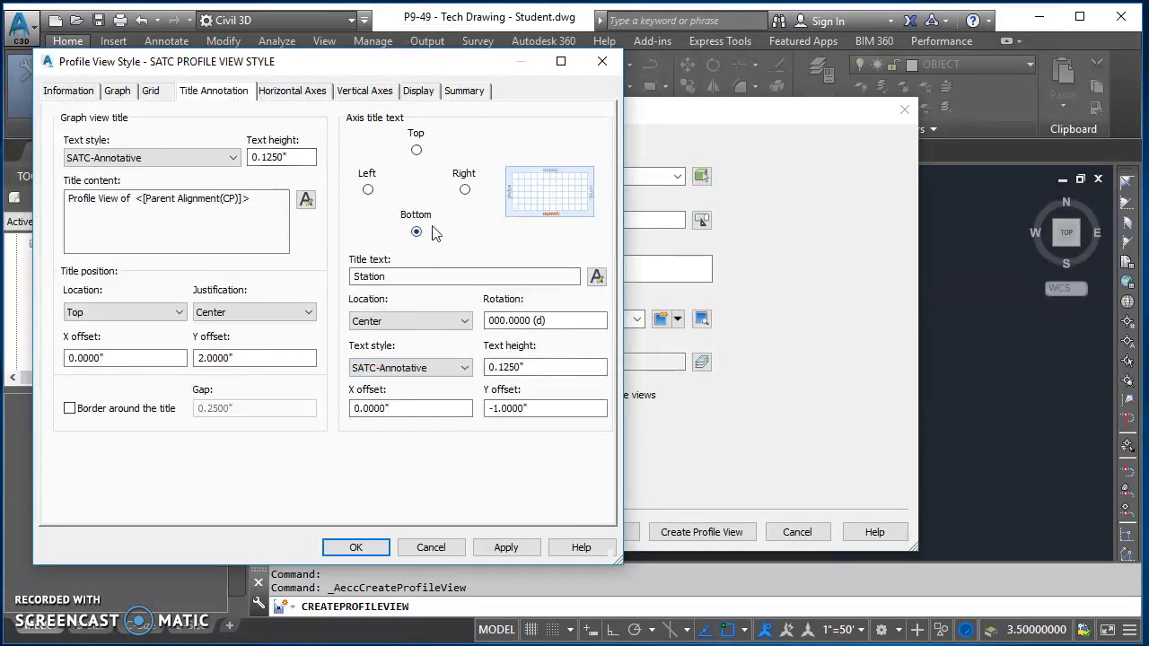
click(294, 92)
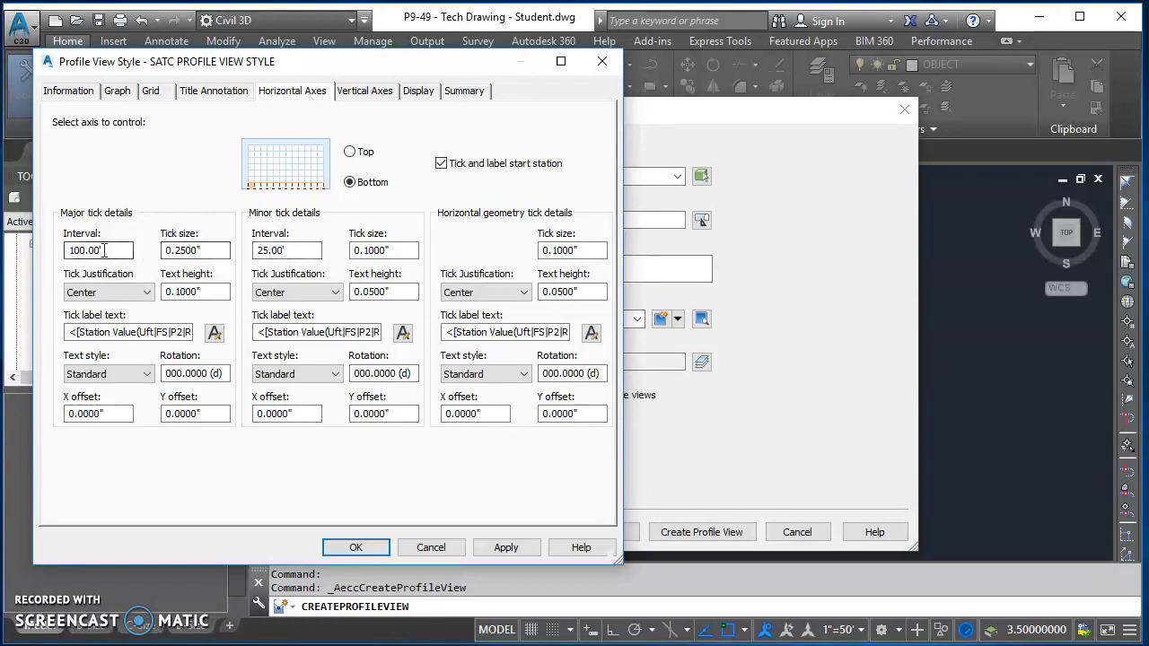
Change the major station label height and give the labels SATC-Annotative text style.
double_click(214, 291)
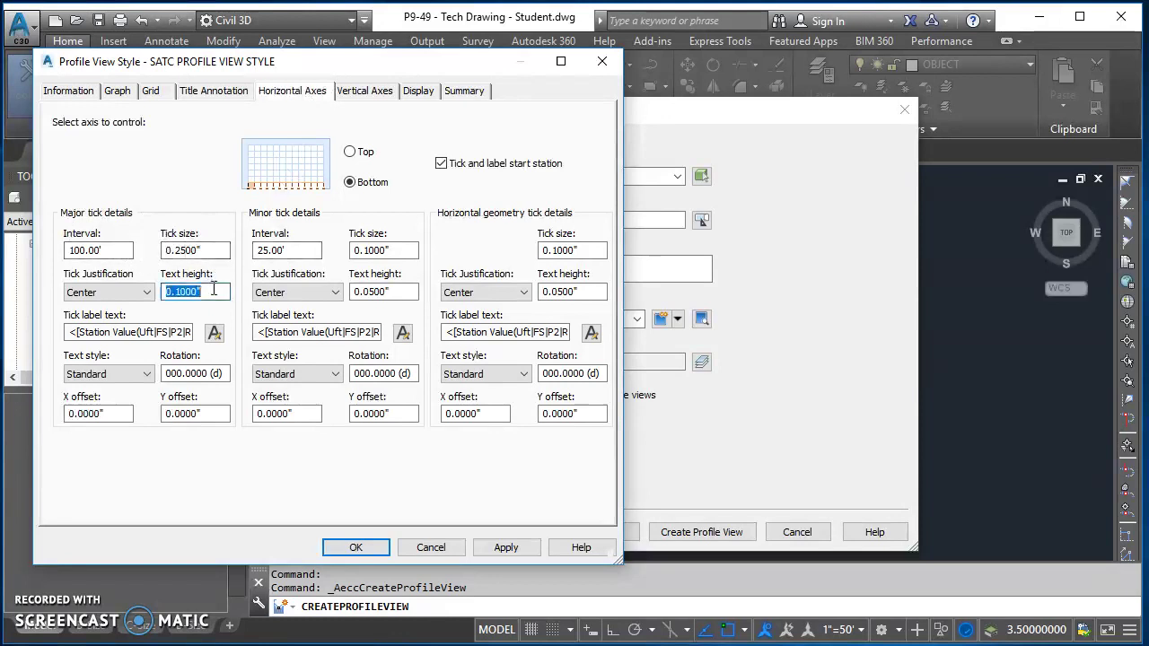
text(.125)
click(147, 375)
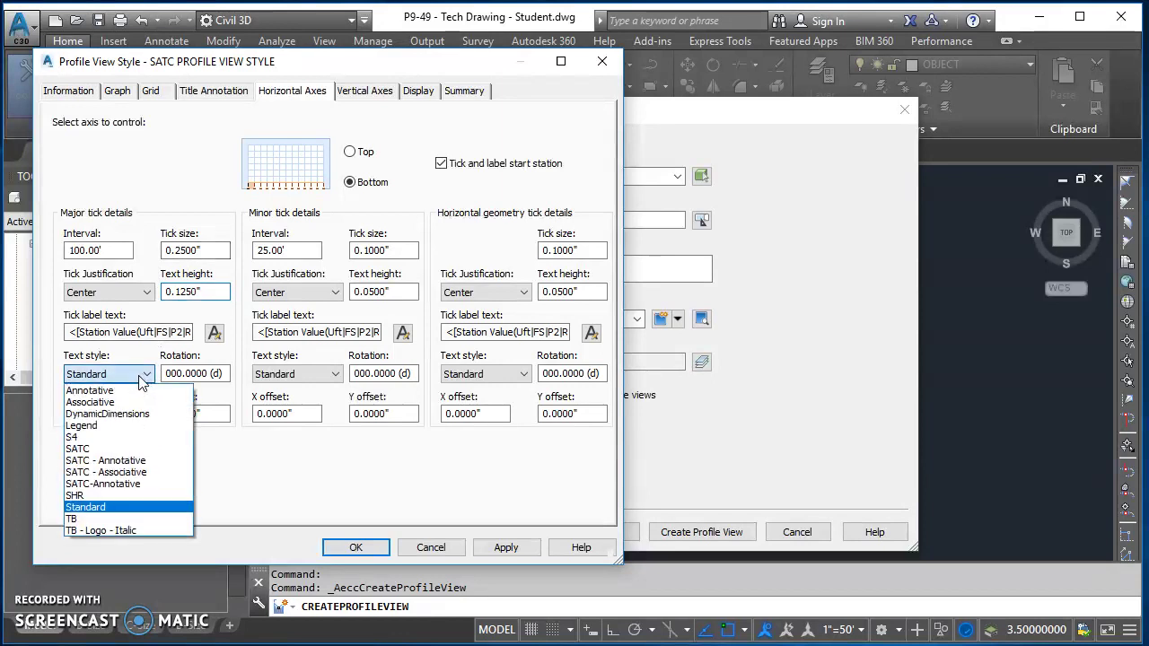
click(128, 485)
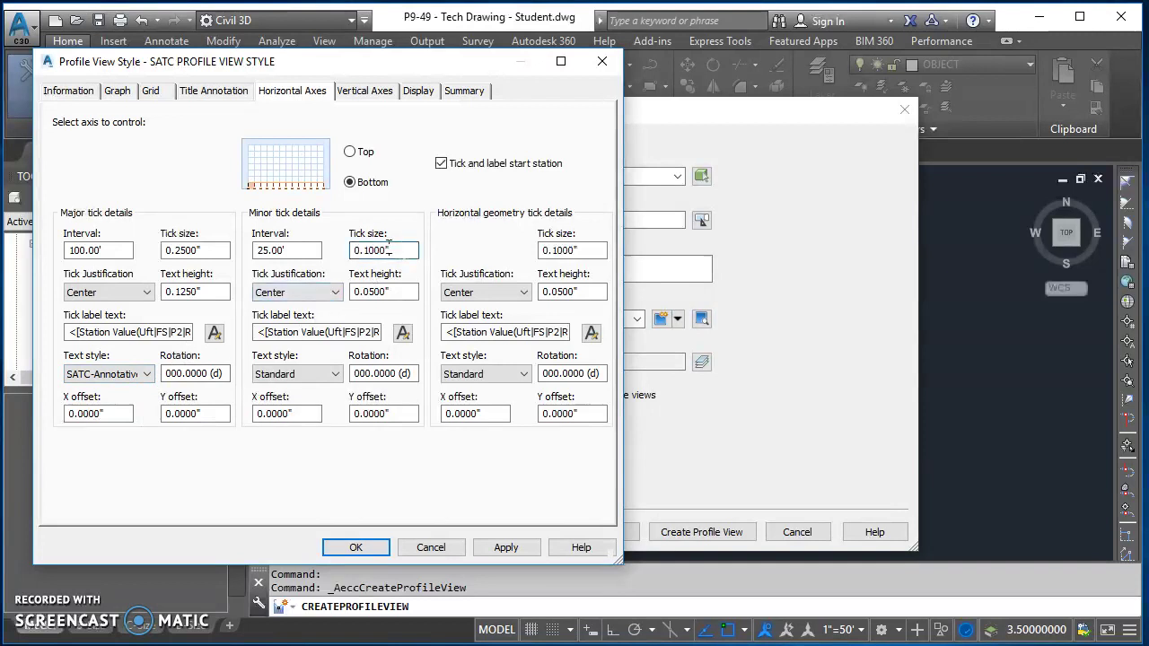
Set the minor tick size and minor label height to 0.125" with SATC-Annotative text.
double_click(405, 252)
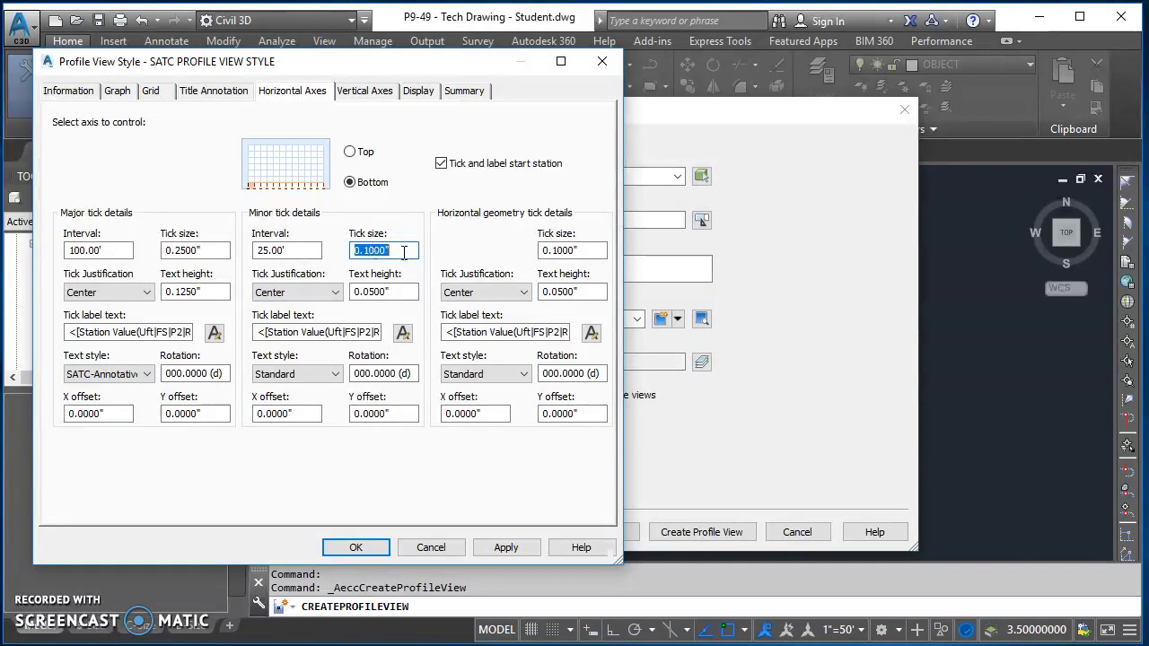
text(.125)
double_click(399, 292)
text(.125)
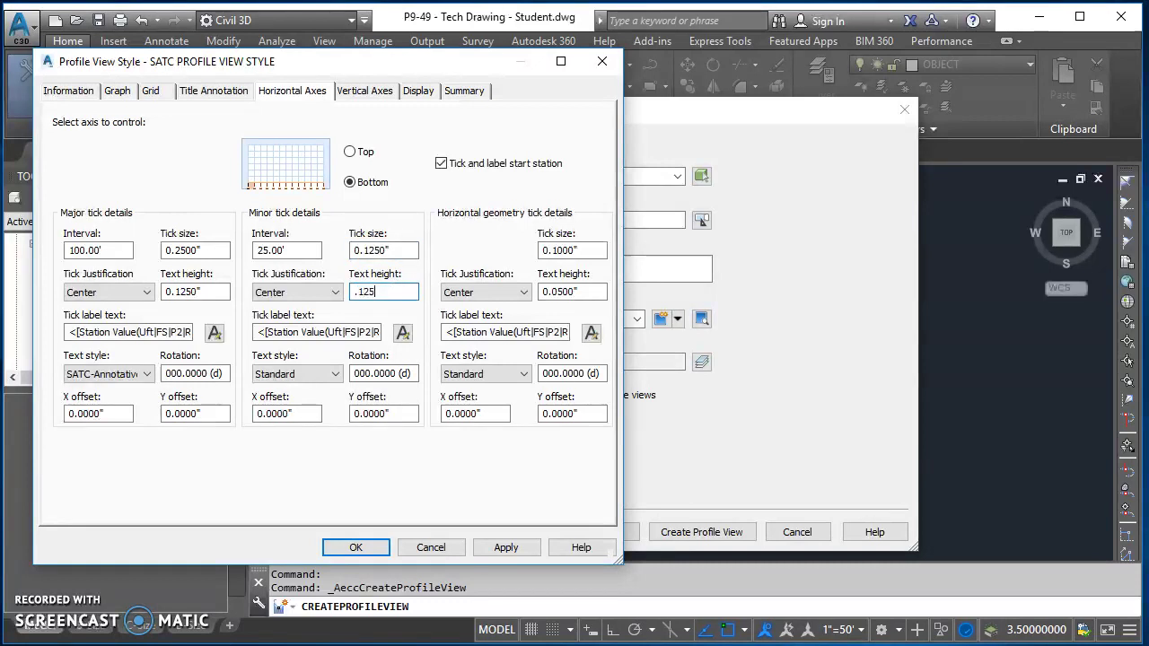
click(334, 373)
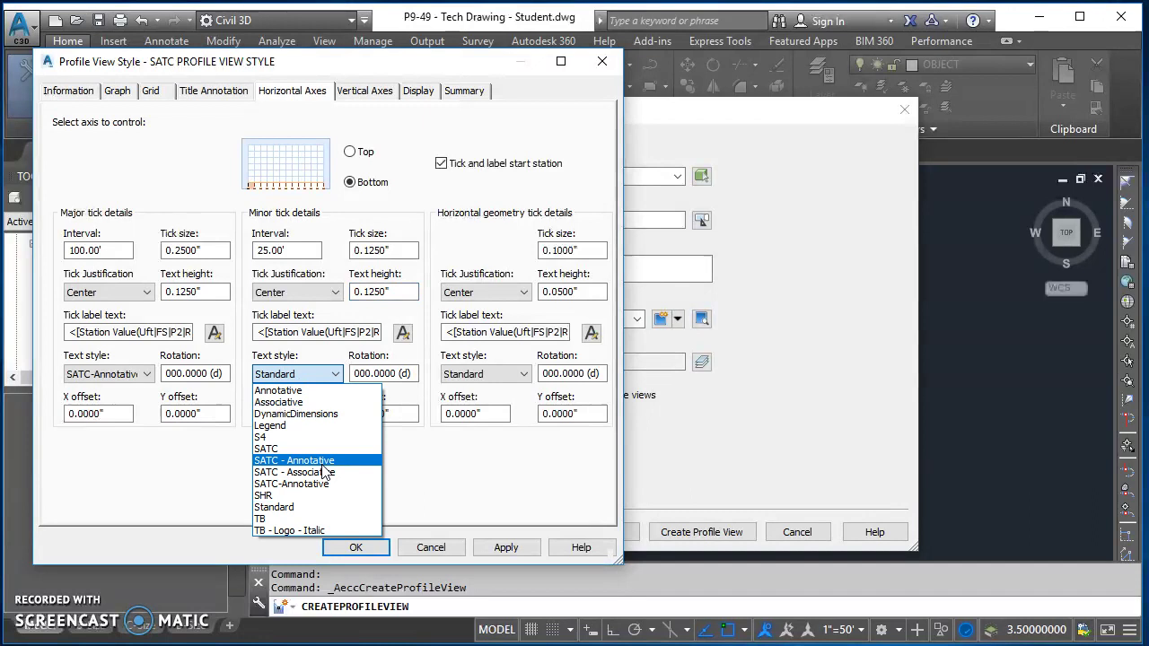
click(321, 485)
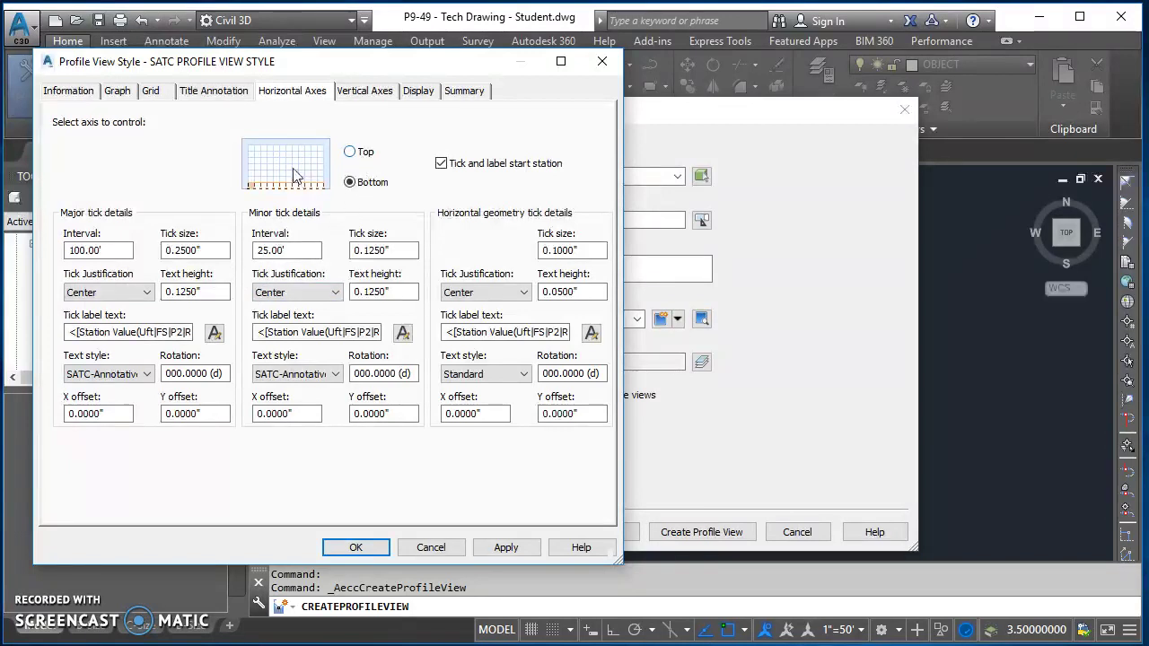
click(356, 97)
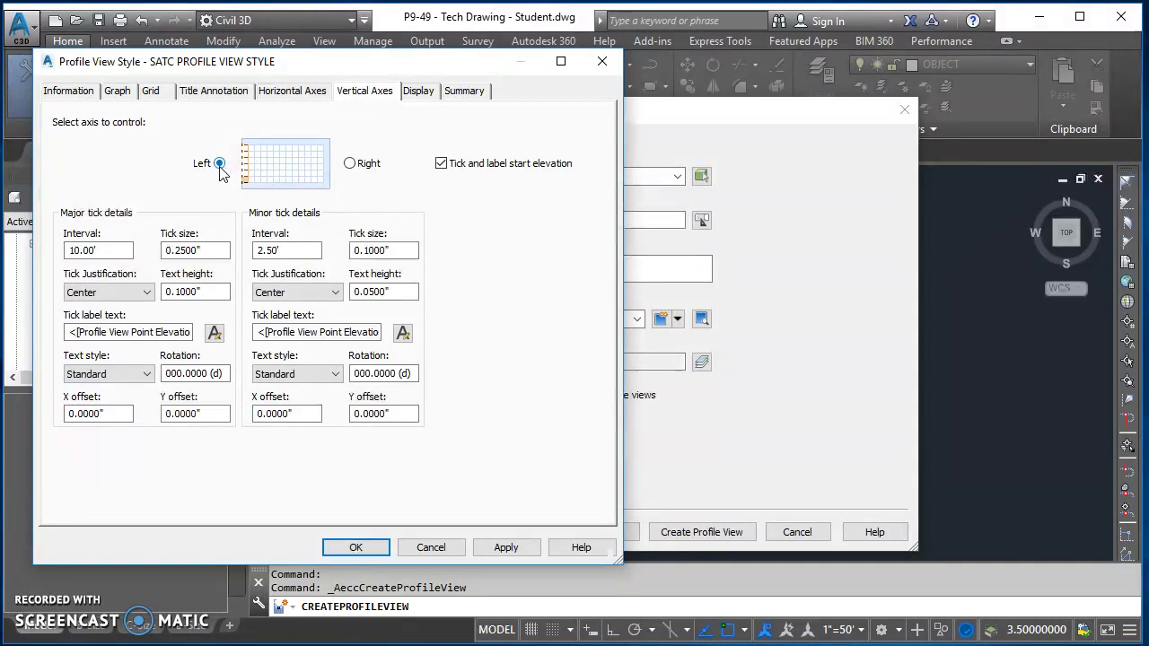
Give the major elevation labels 0.125" text height in the SATC-Annotative style.
double_click(214, 295)
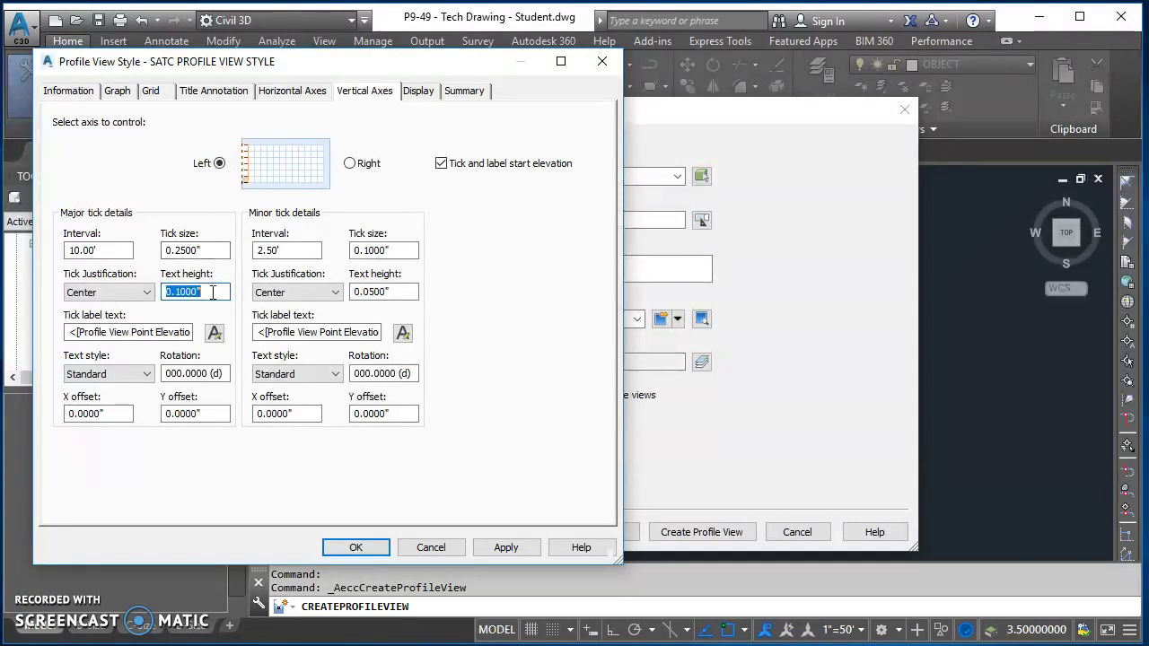
text(.125)
click(133, 373)
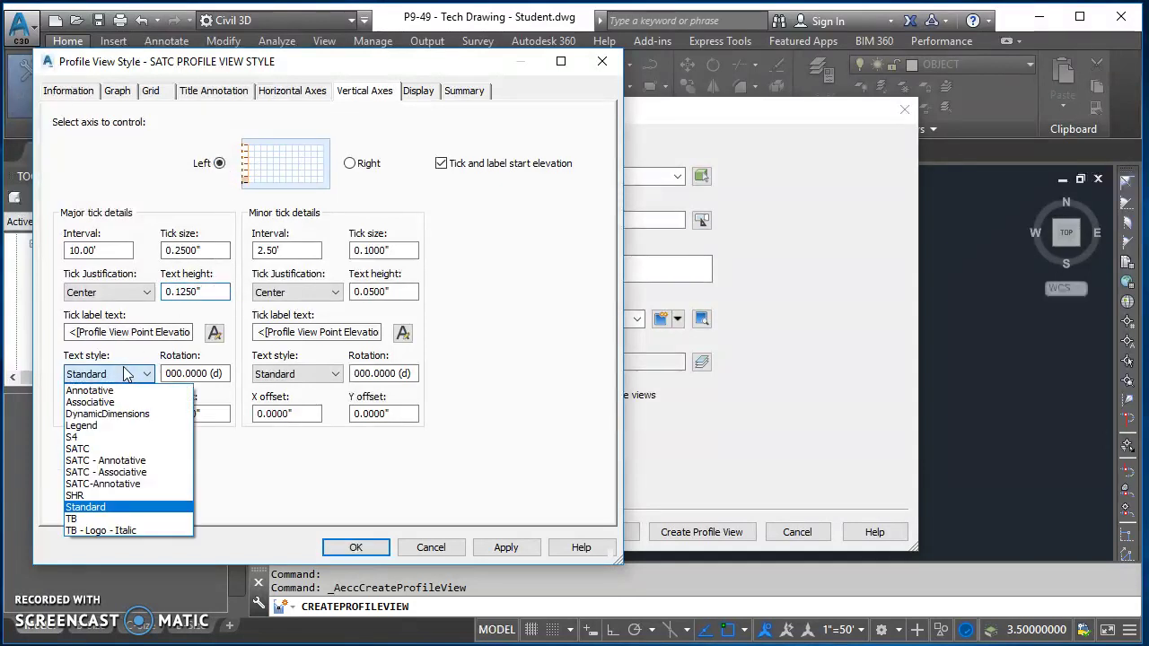
click(134, 484)
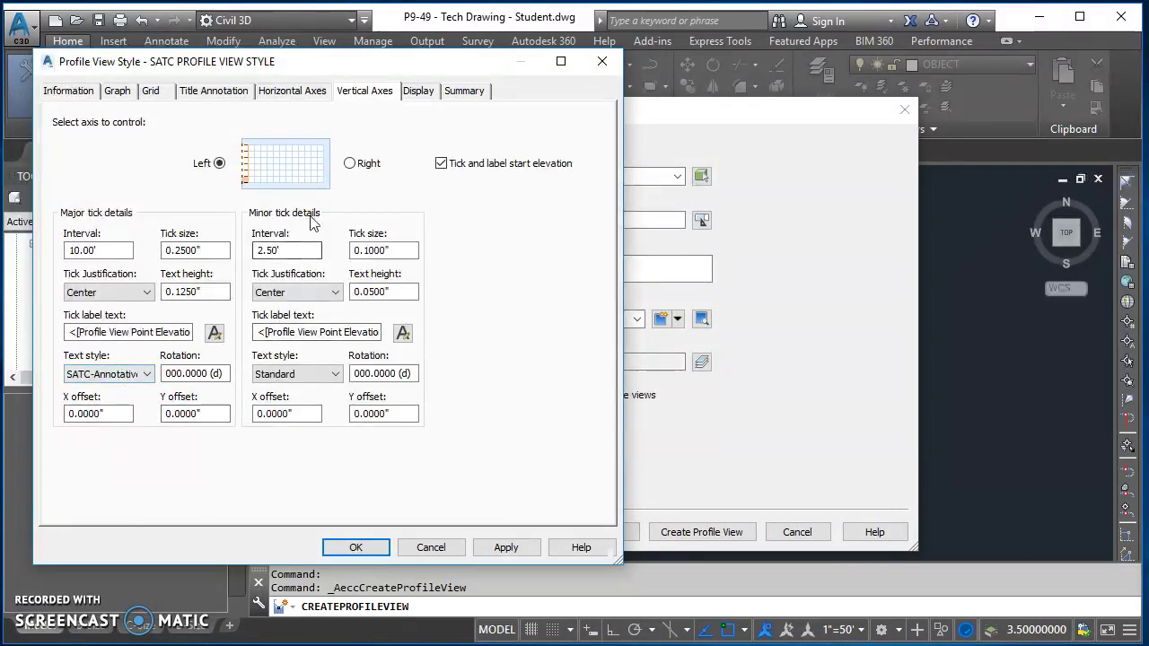
Set minor elevation ticks to 0.125" size with 0.125" SATC-Annotative labels.
double_click(406, 252)
text(.125)
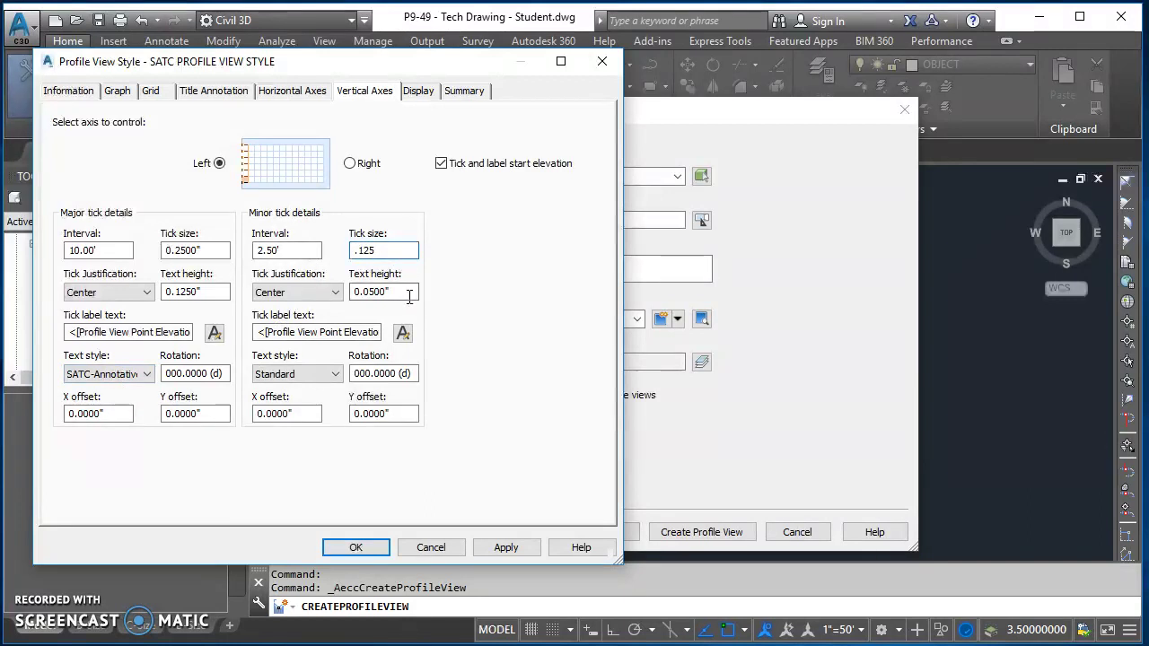
double_click(408, 291)
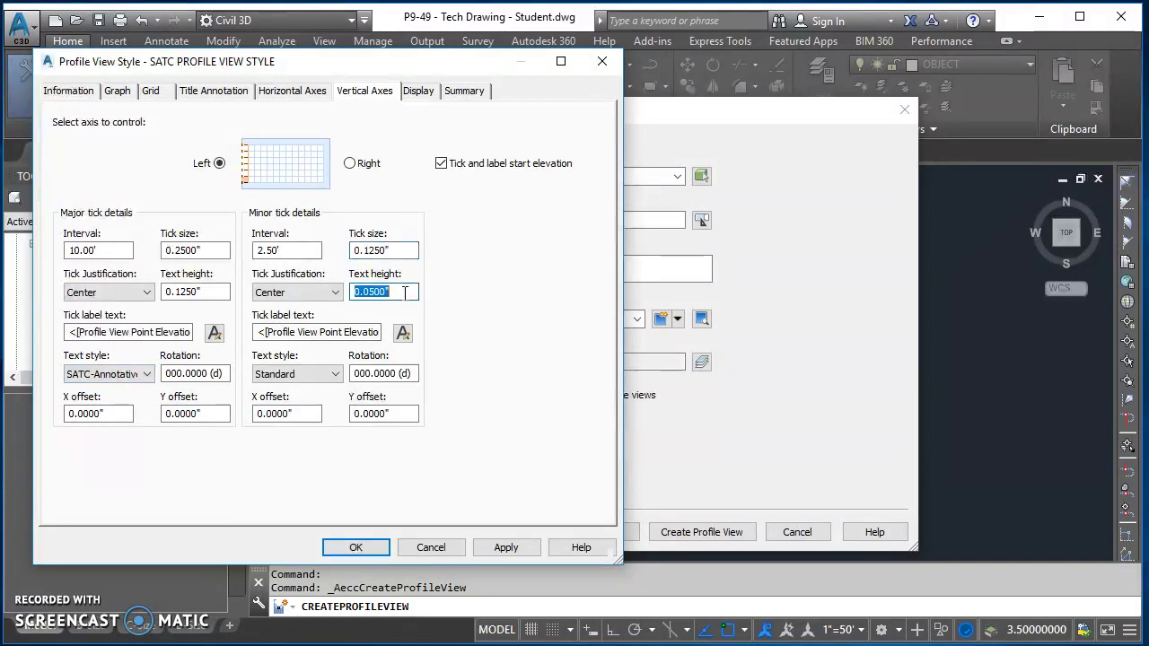
text(.125)
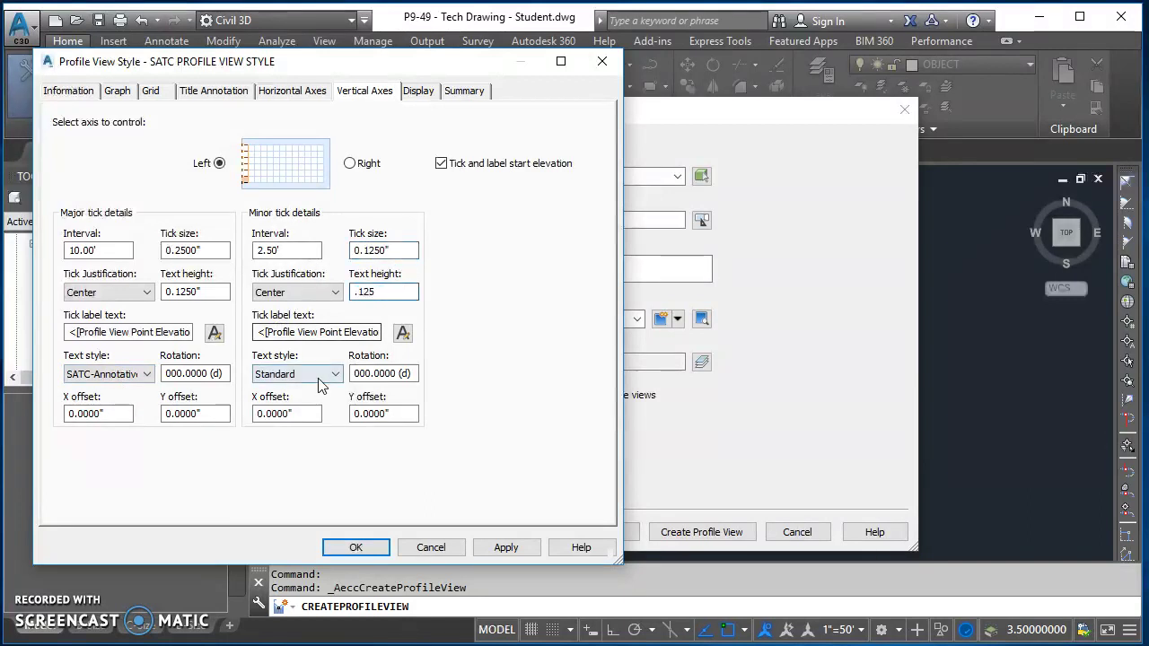
click(335, 373)
click(314, 476)
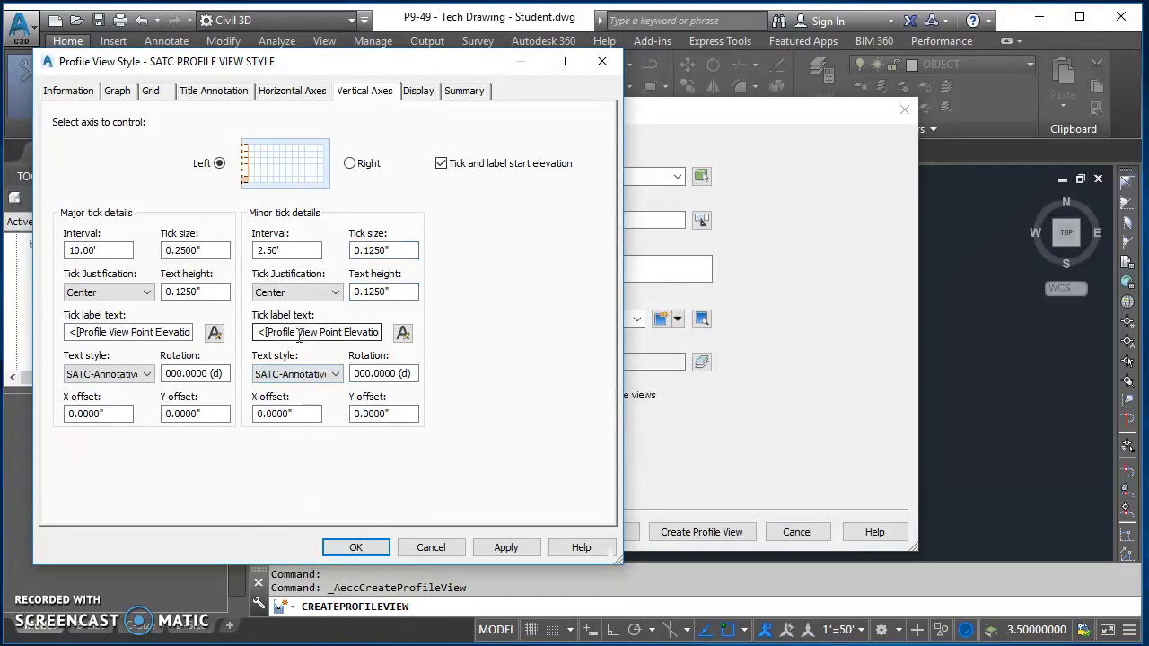
Turn off Graph Title and Left Axis Title visibility, then save the style with OK.
click(418, 92)
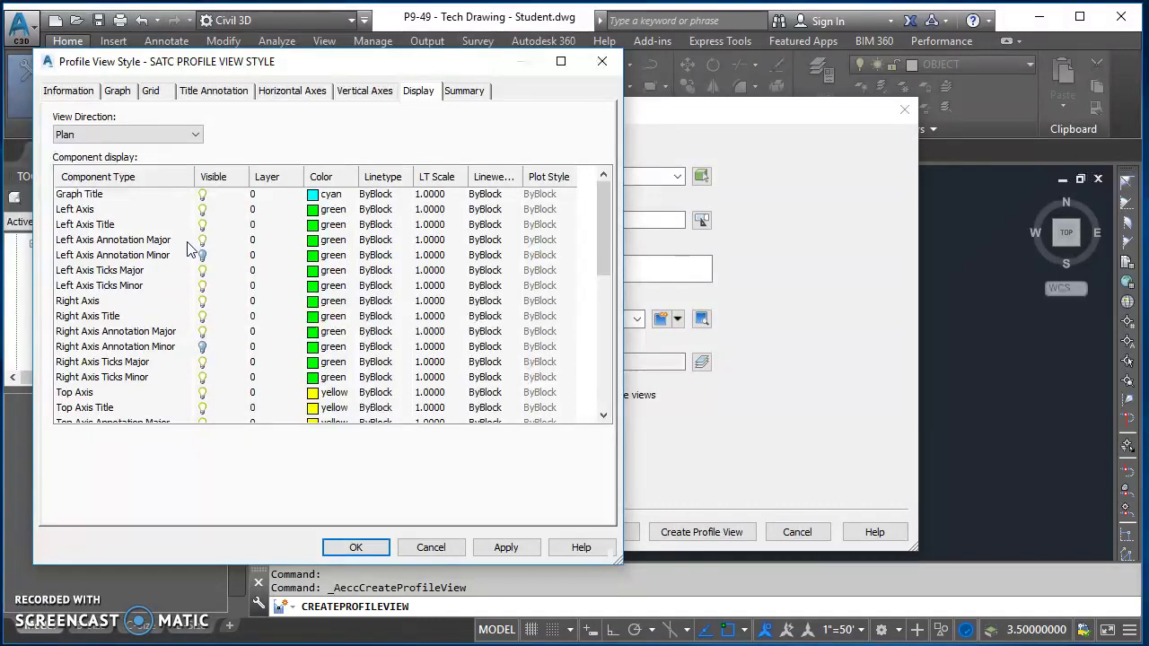
click(203, 195)
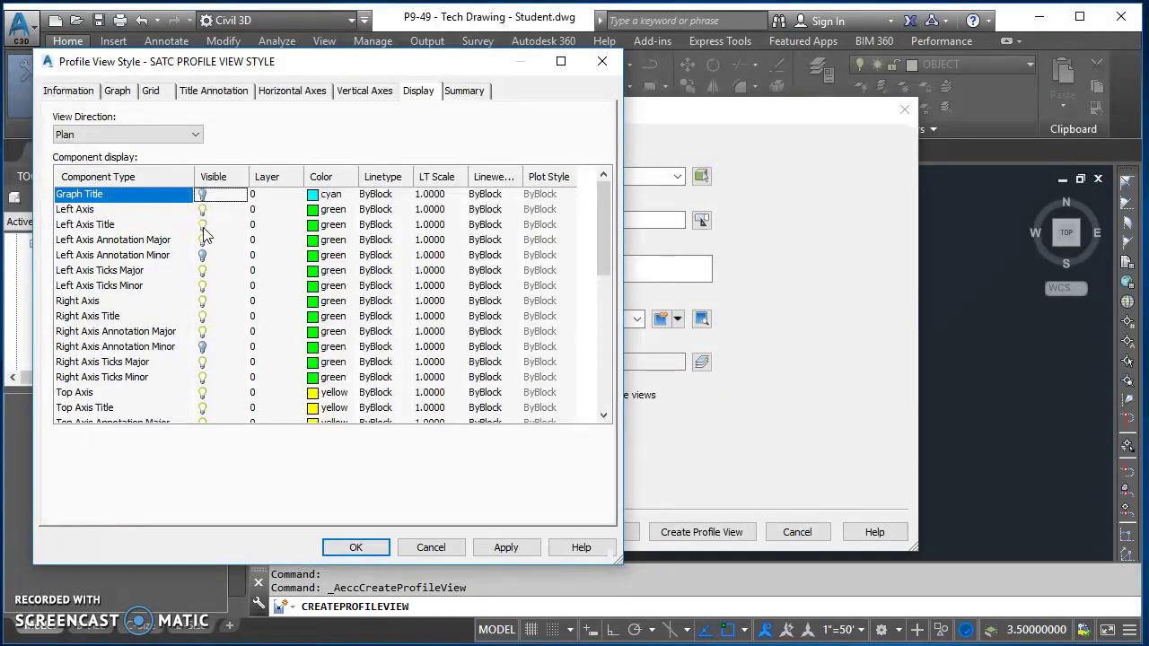
click(202, 226)
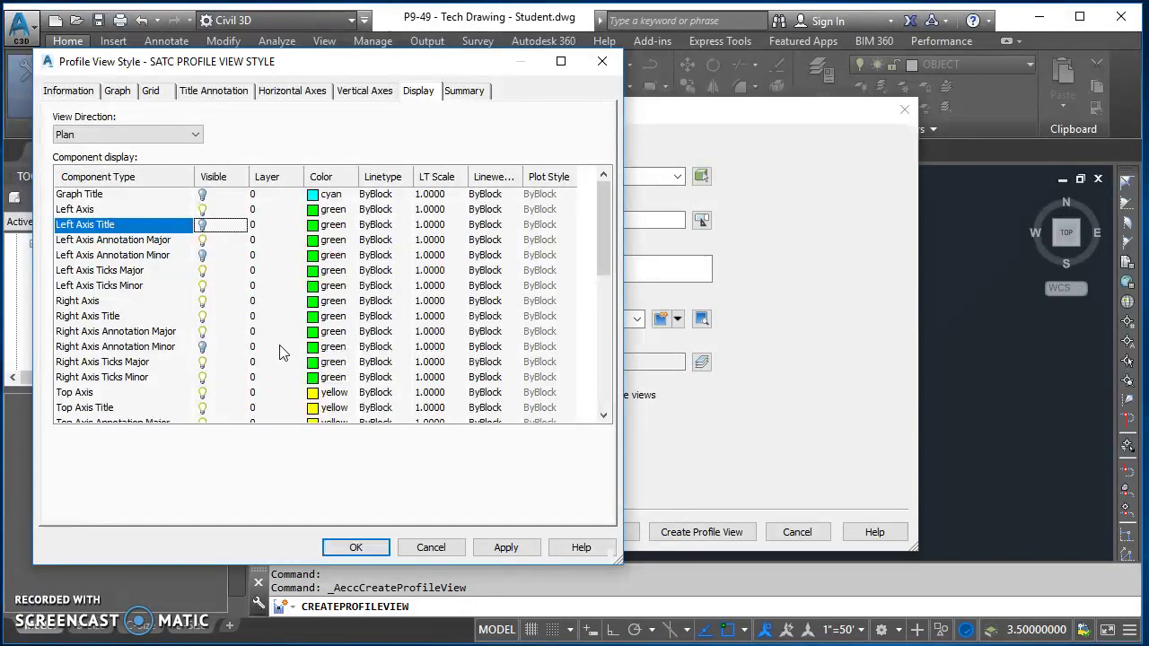
click(357, 548)
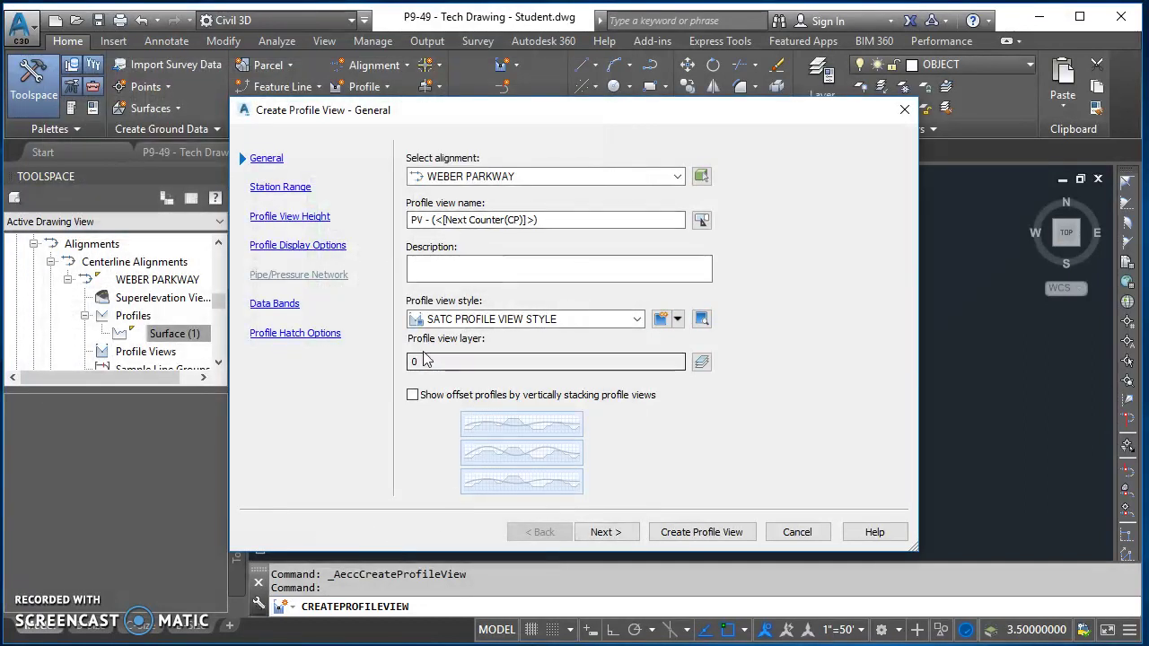
Pick C-ROAD-PROF as the base layer for the profile view.
click(701, 364)
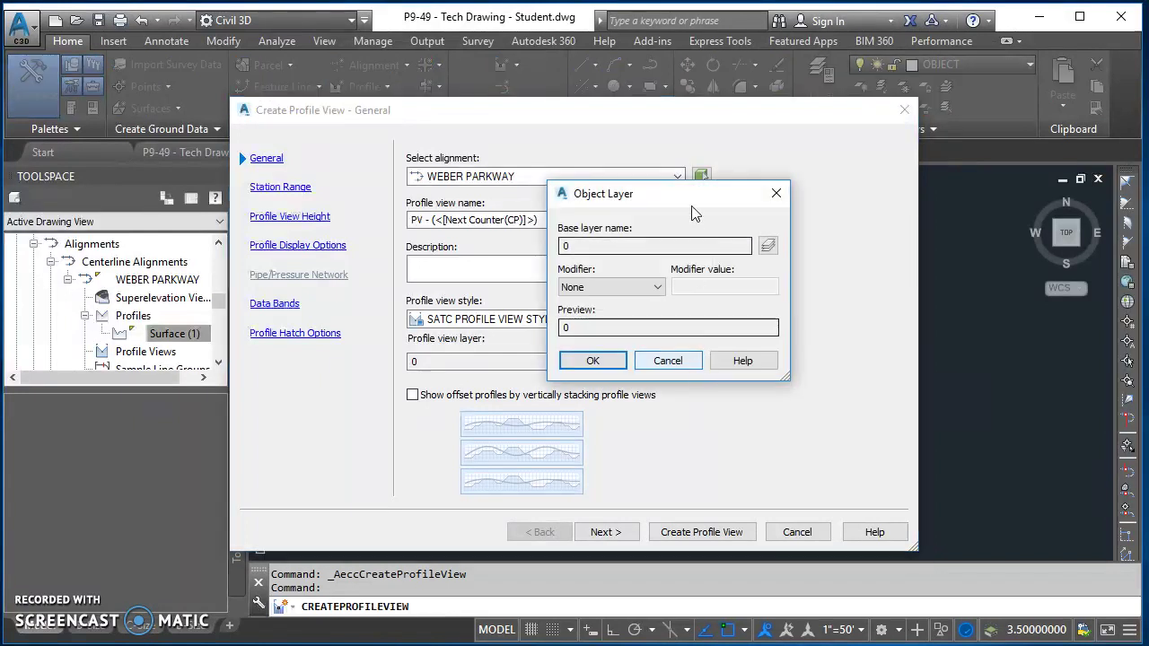
drag(692, 213, 655, 224)
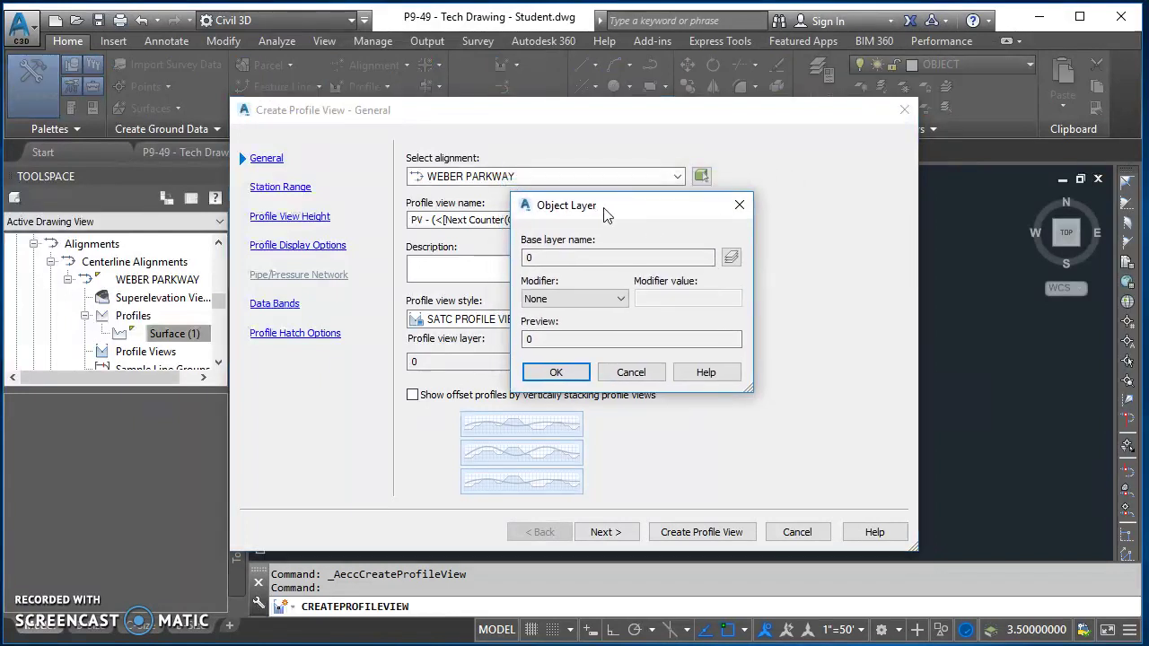
click(732, 259)
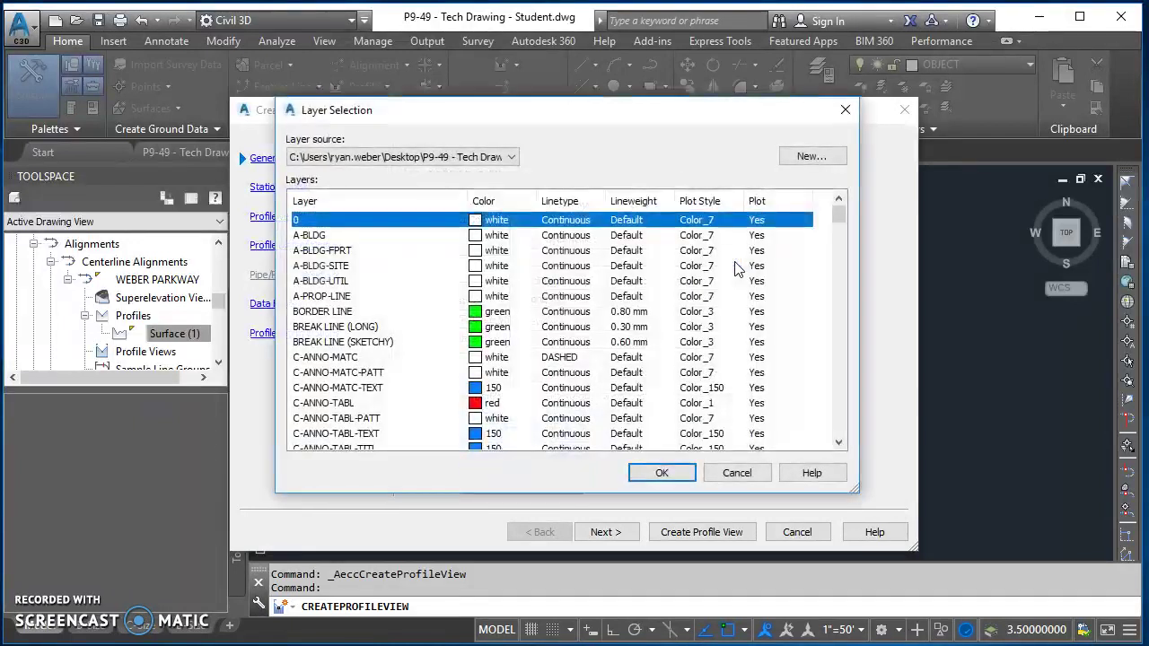
scroll(841, 429, down, 10)
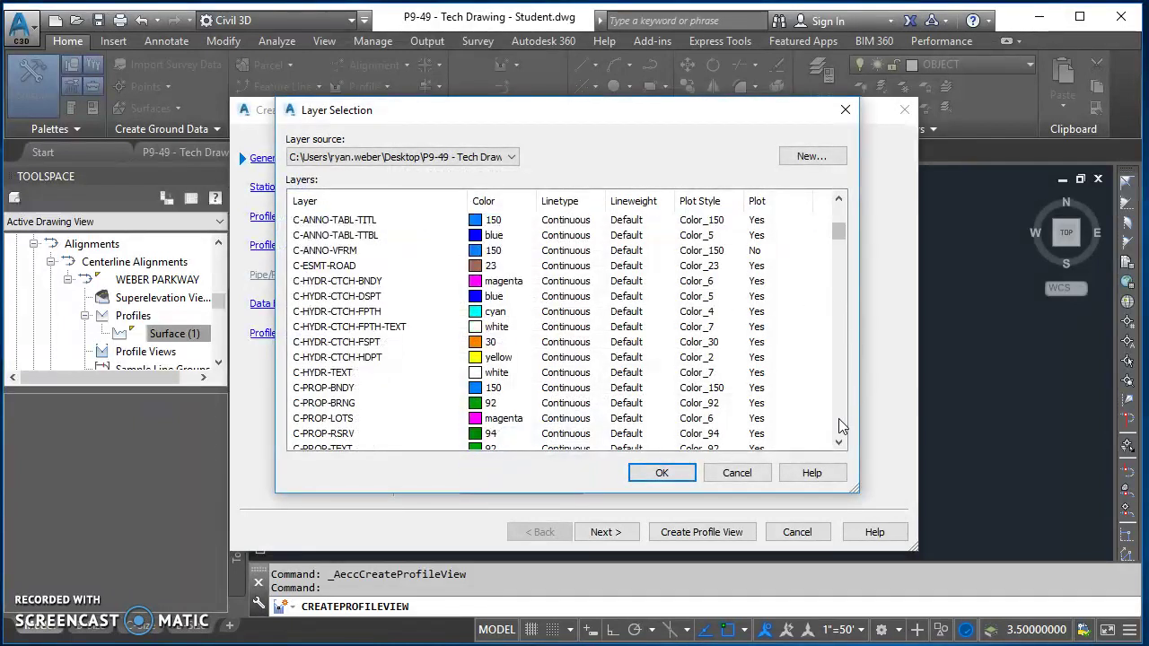
scroll(840, 429, down, 5)
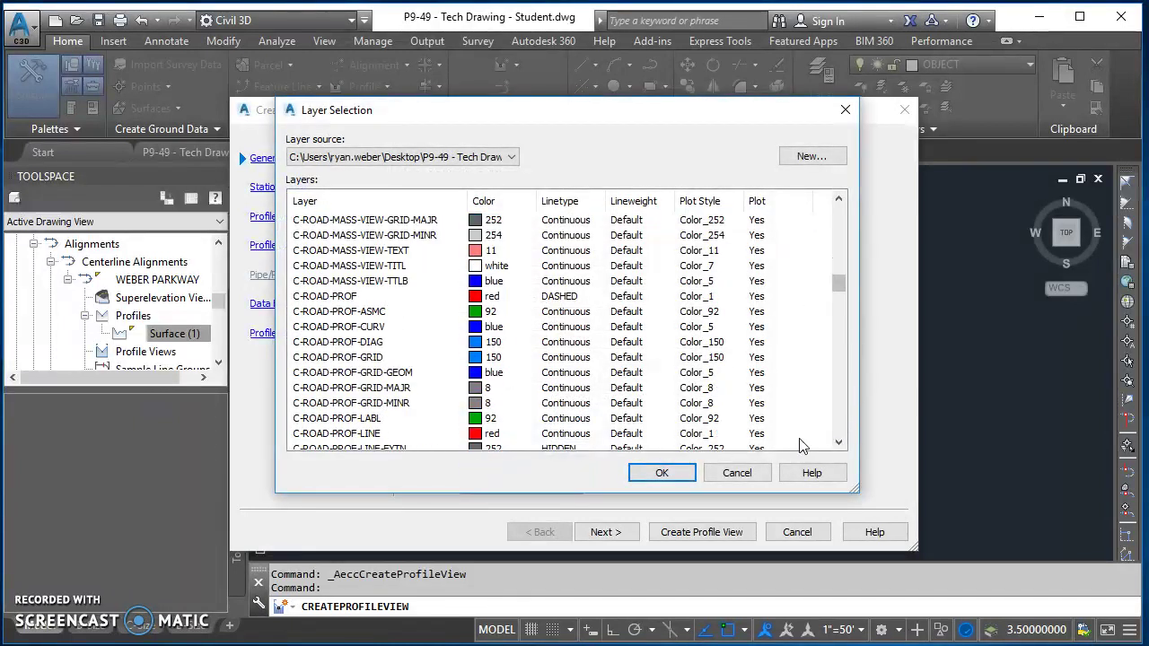
click(341, 296)
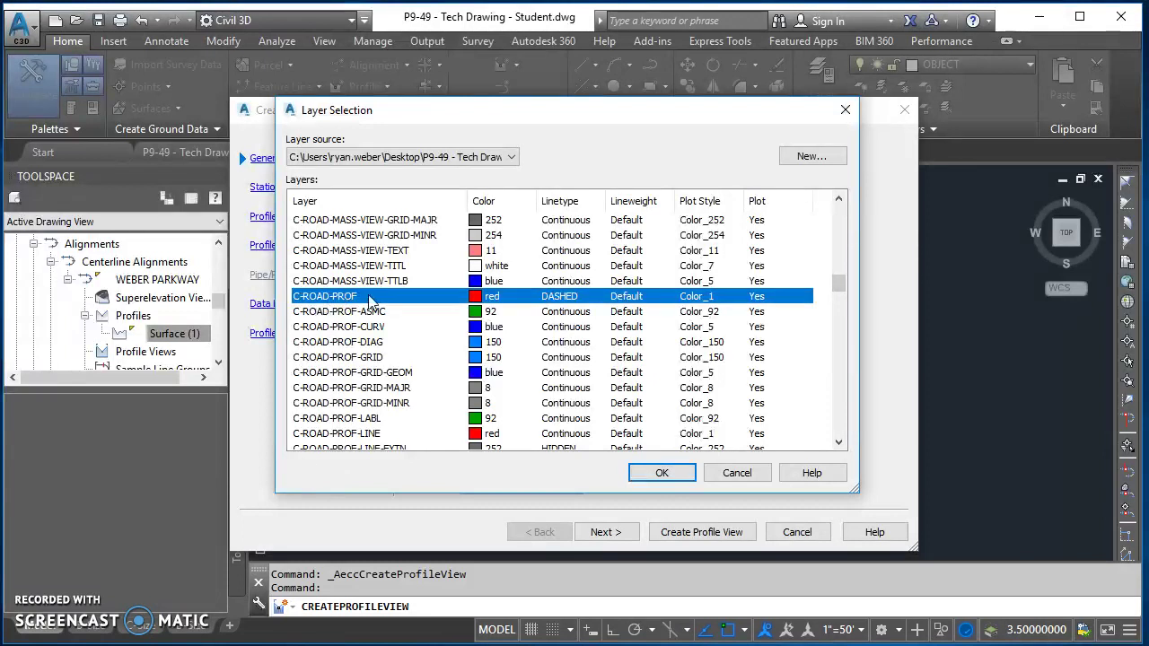
click(662, 473)
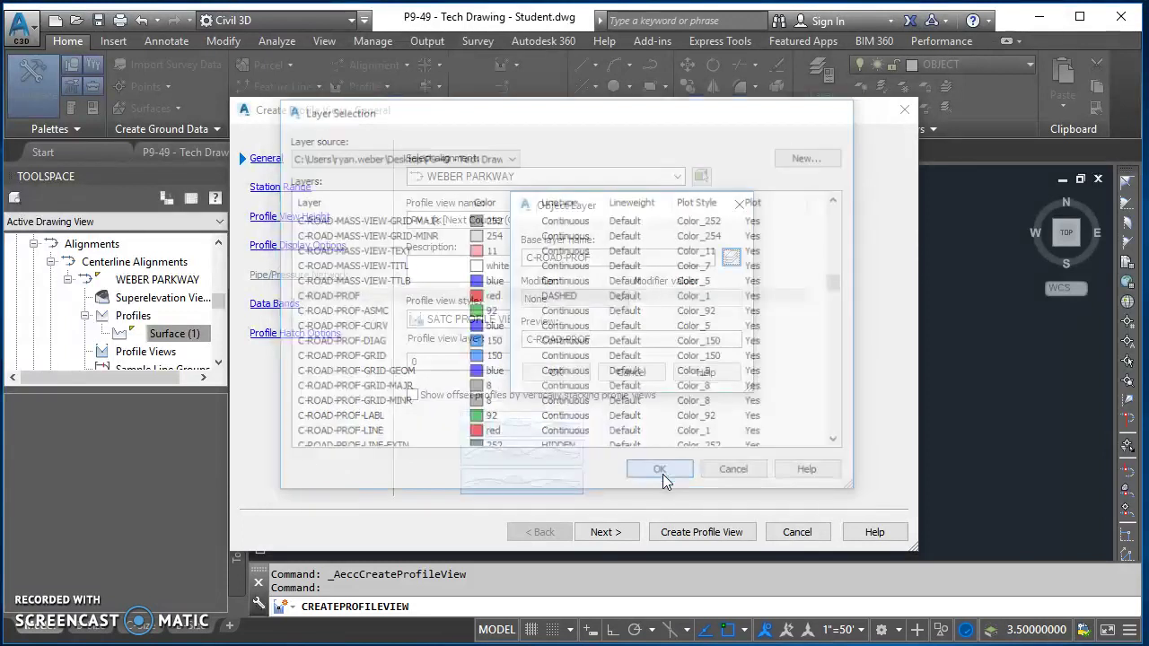
Add a -TABL suffix so the profile view layer becomes C-ROAD-PROF-TABL.
click(584, 300)
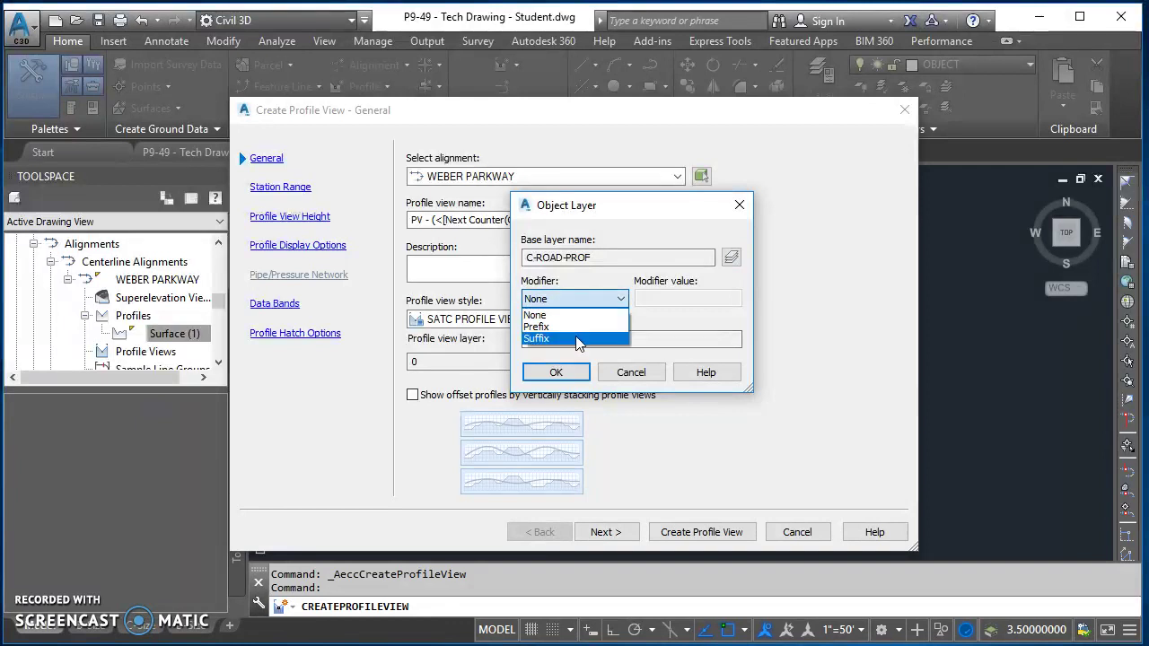
click(577, 338)
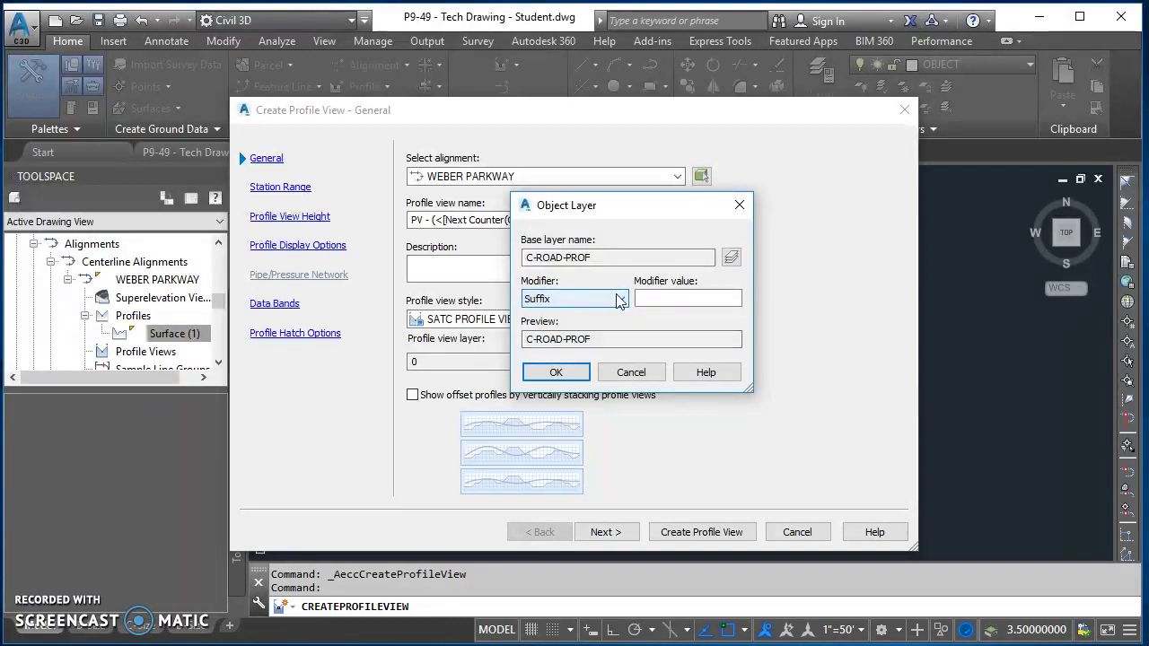
click(666, 298)
text(-)
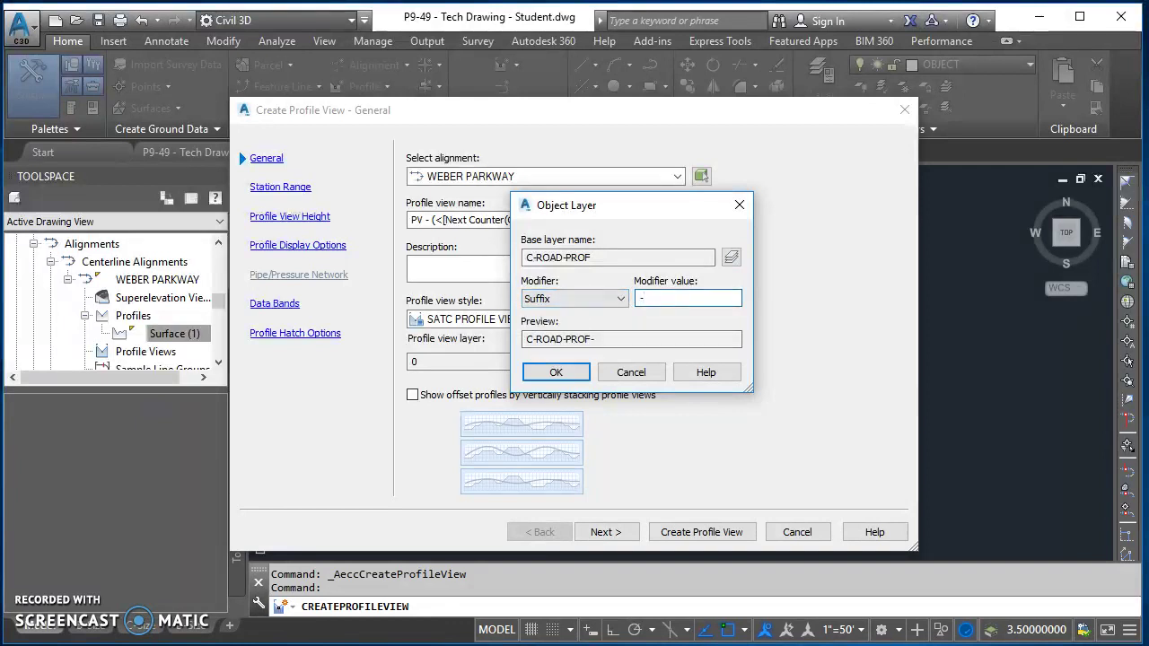
text(TABL)
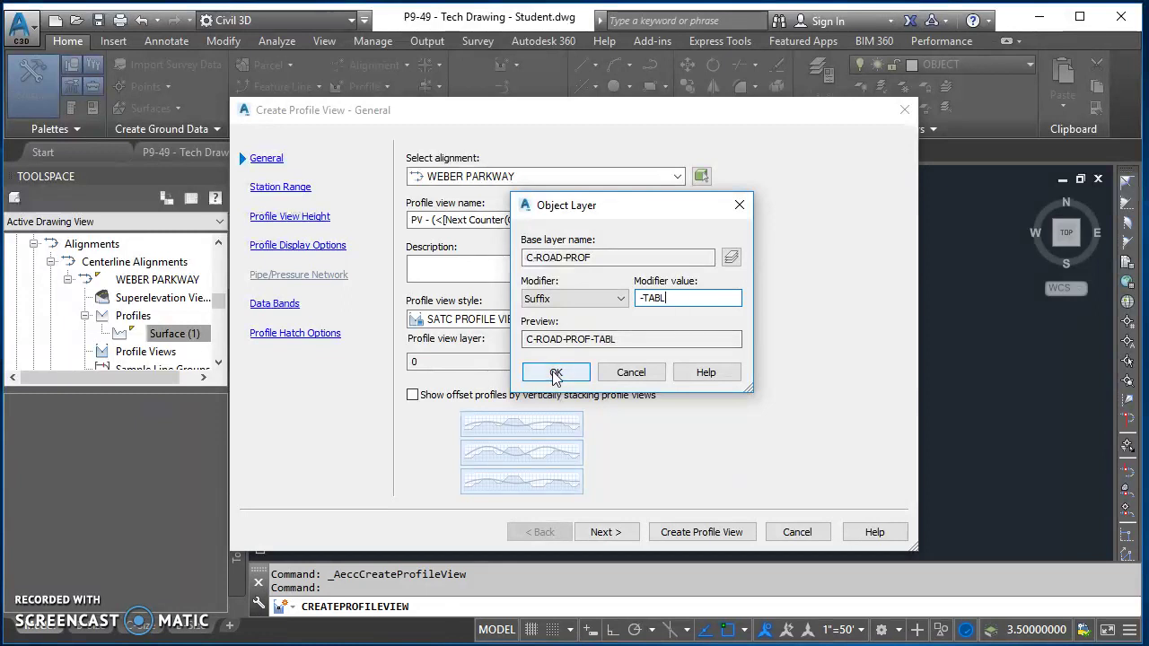
click(538, 372)
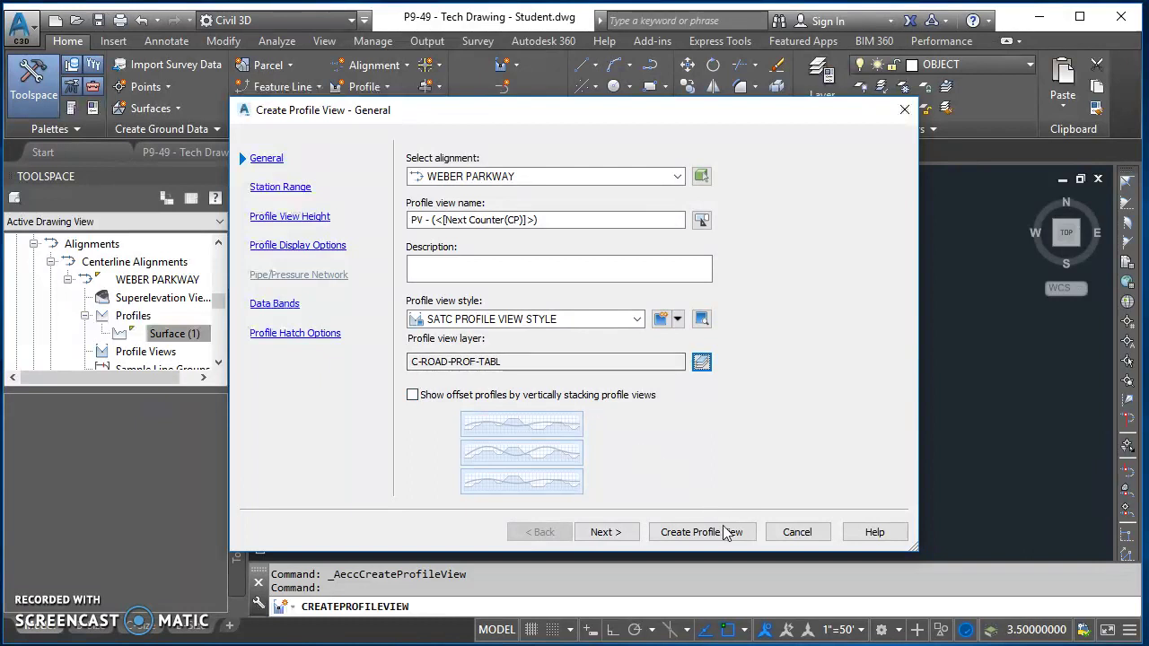
click(604, 533)
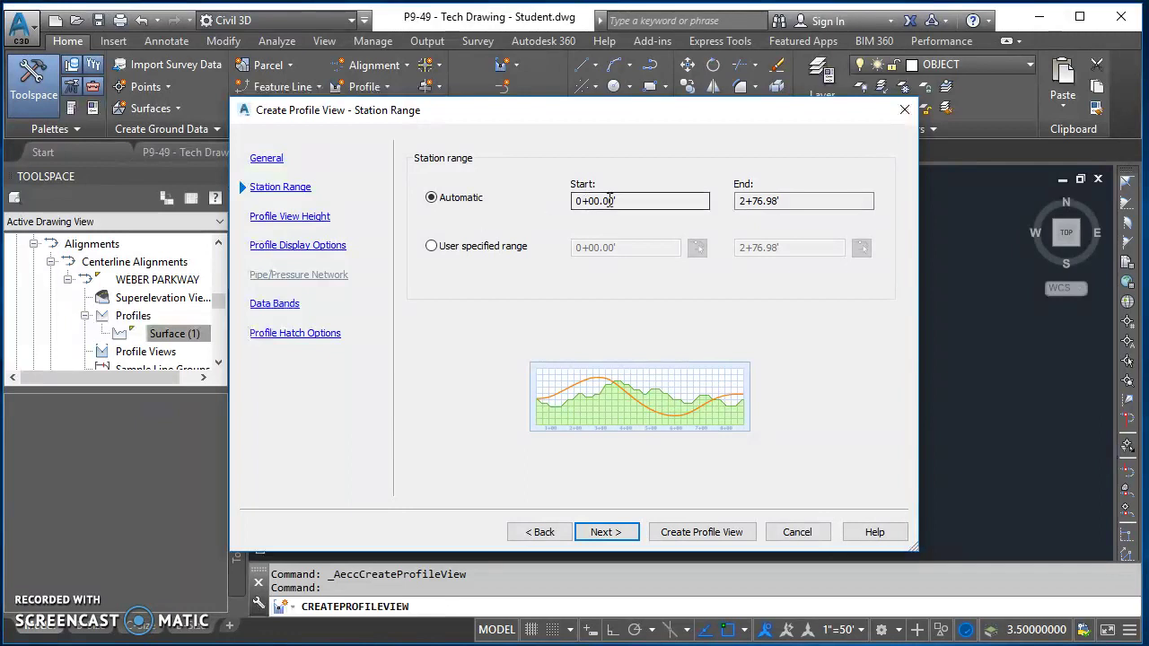
Accept the default station range, profile view height and profile display options.
click(621, 537)
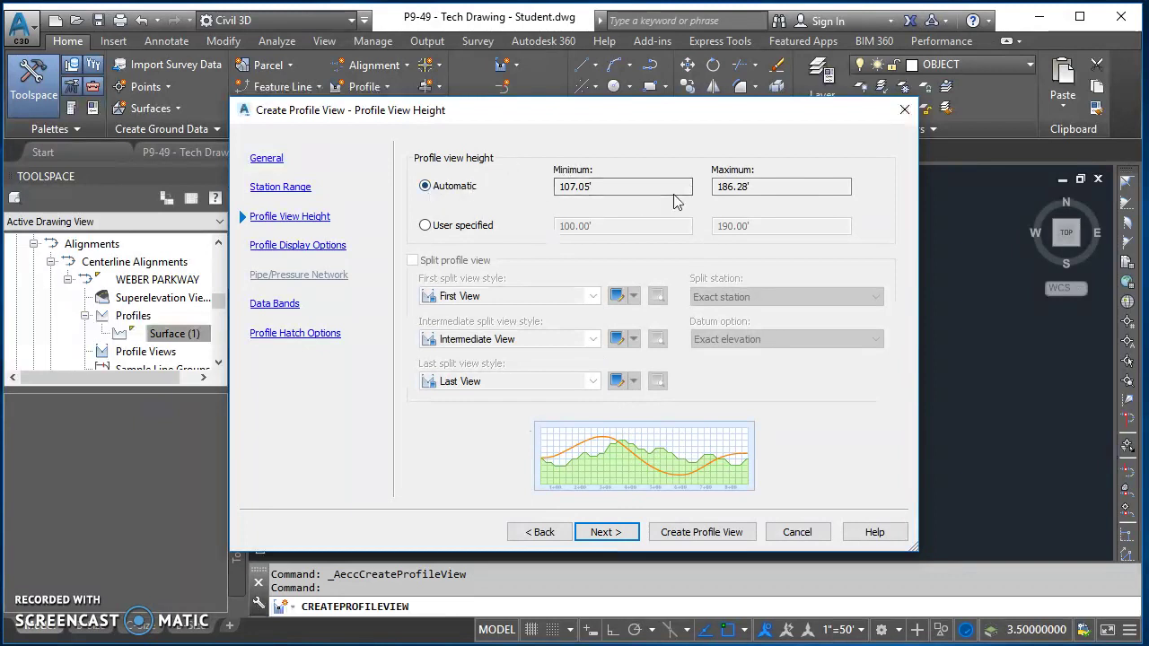
click(605, 532)
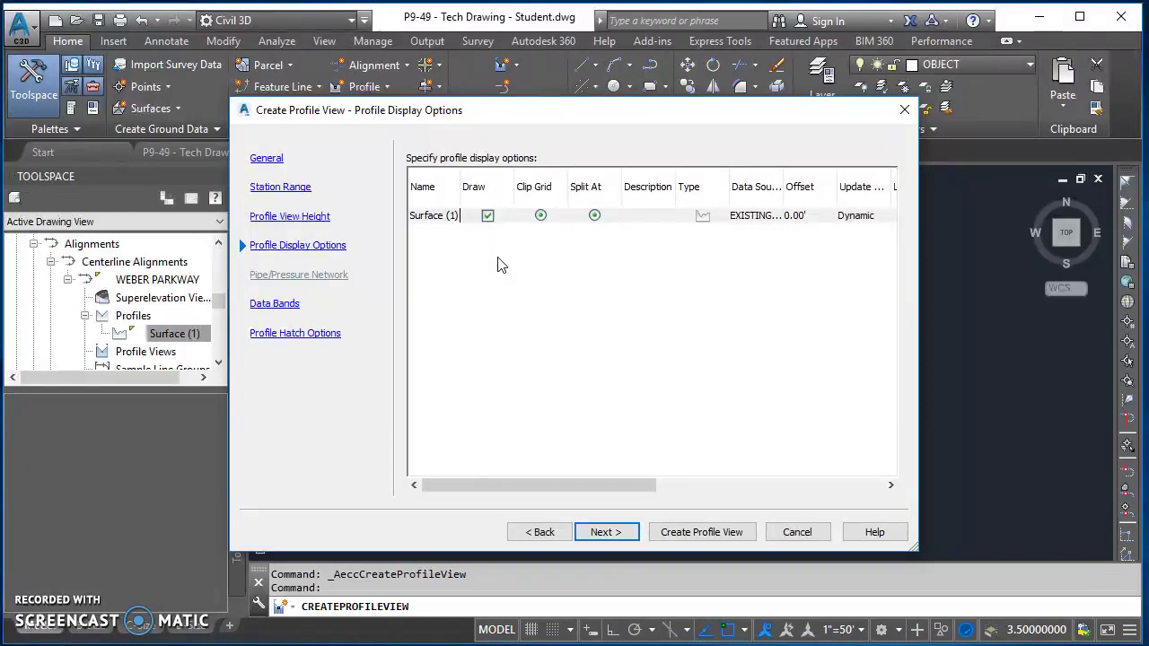
click(606, 532)
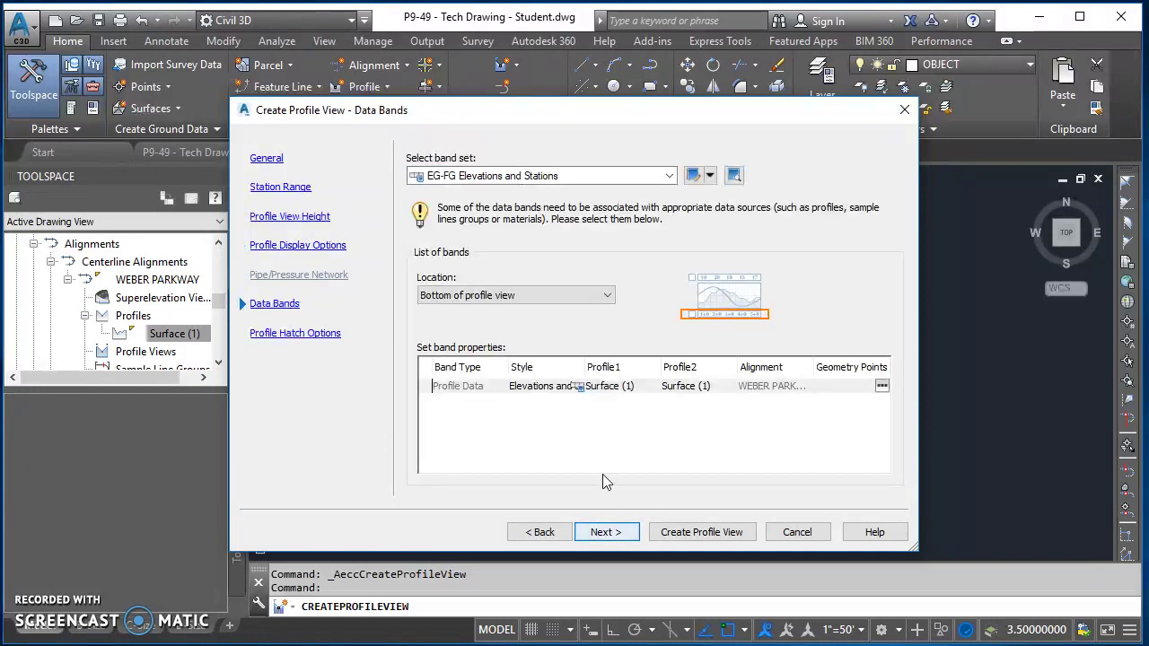
Choose the _No Bands band set, create the profile view, and place it right of the surface.
click(502, 175)
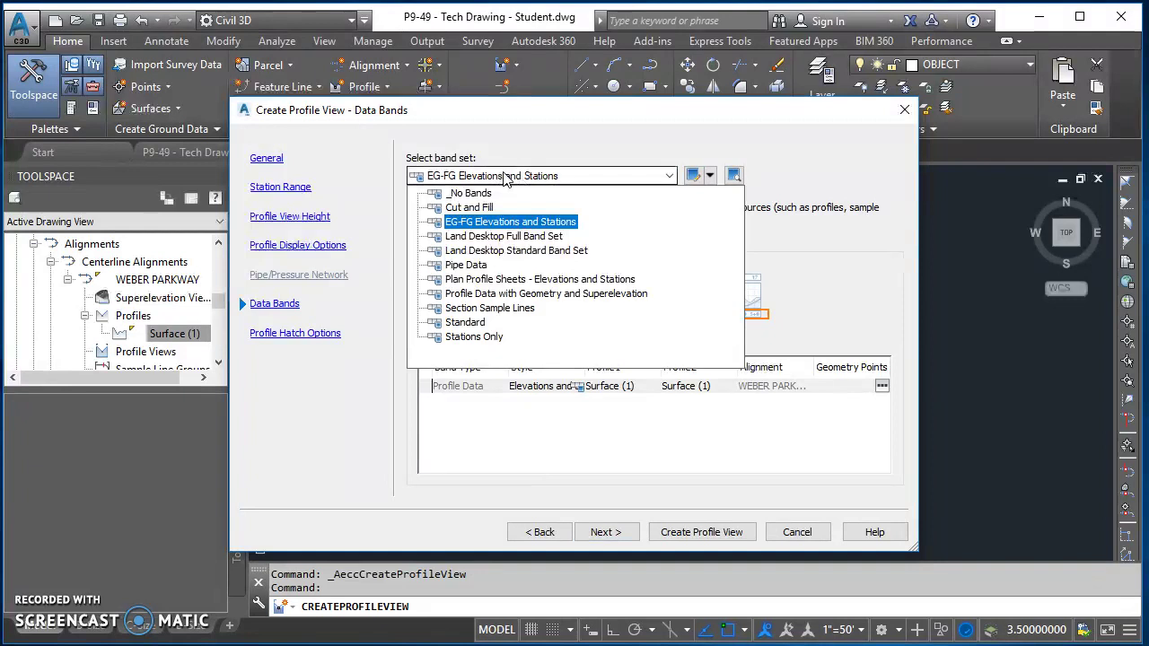
click(481, 188)
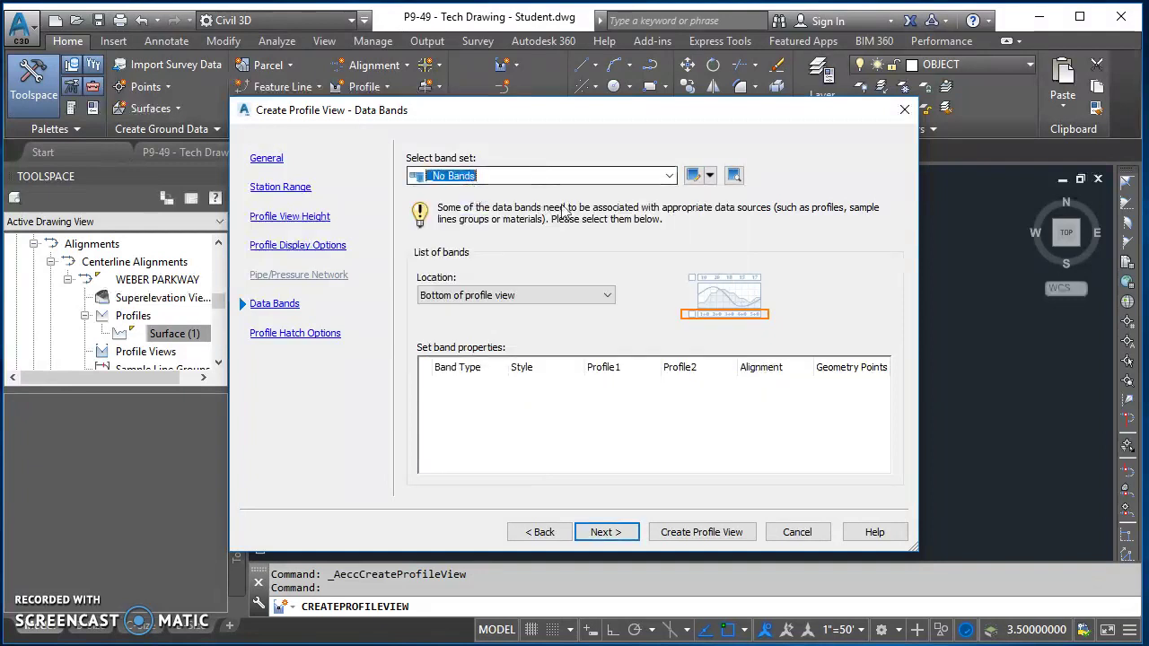
click(598, 532)
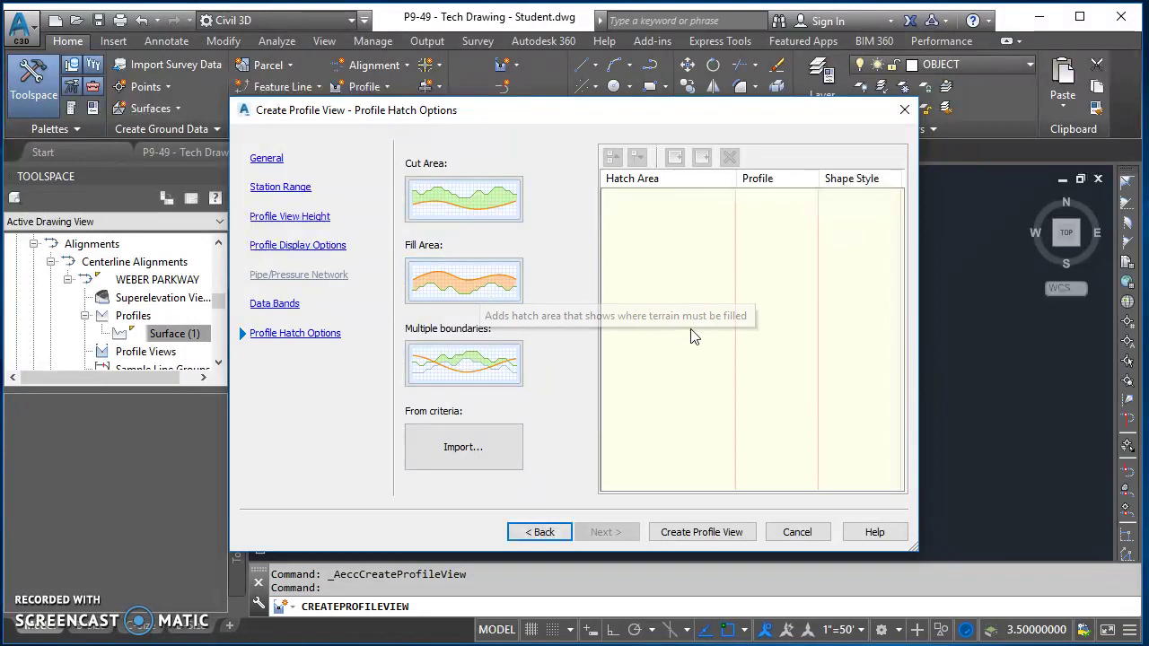
click(679, 532)
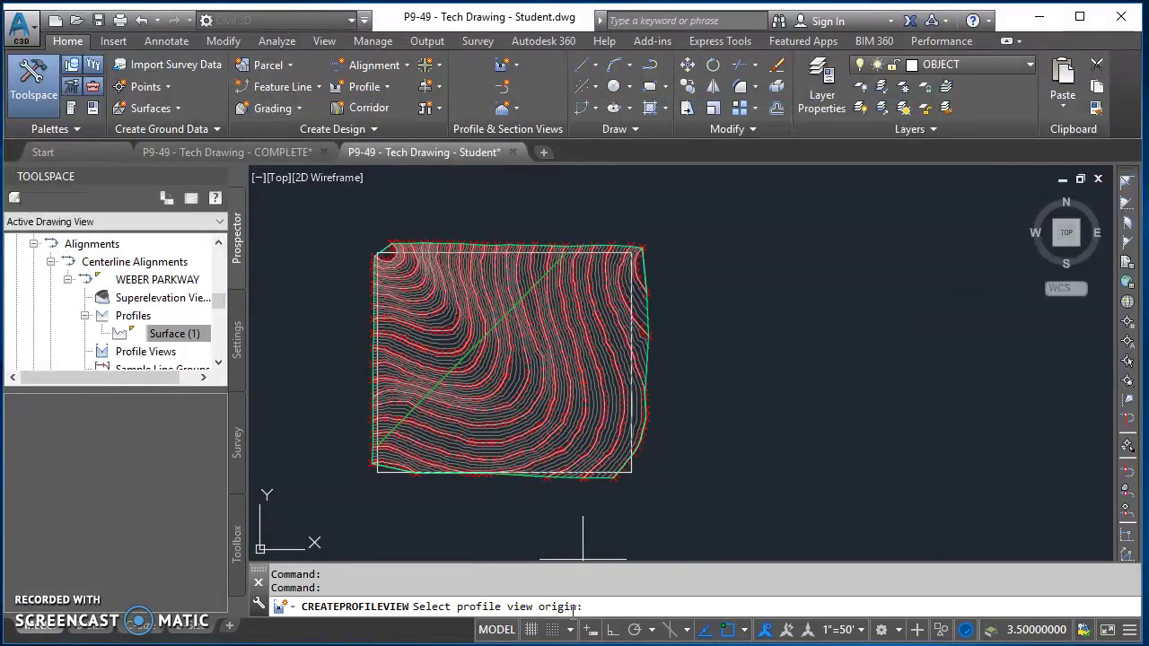
click(722, 368)
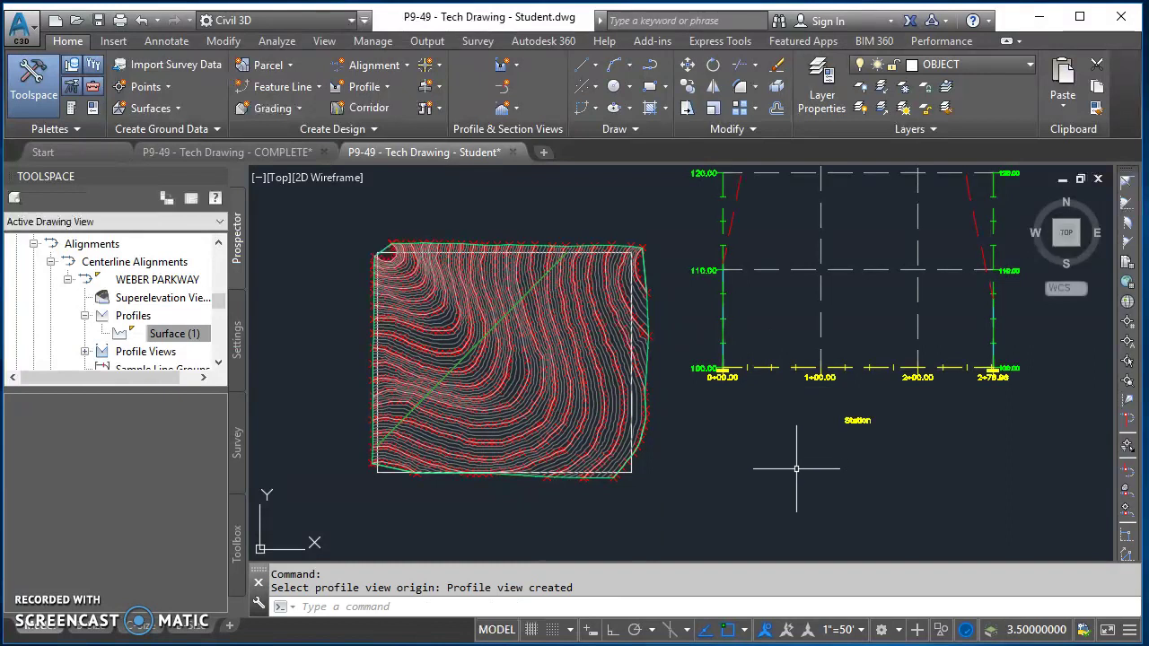
scroll(798, 467, down, 3)
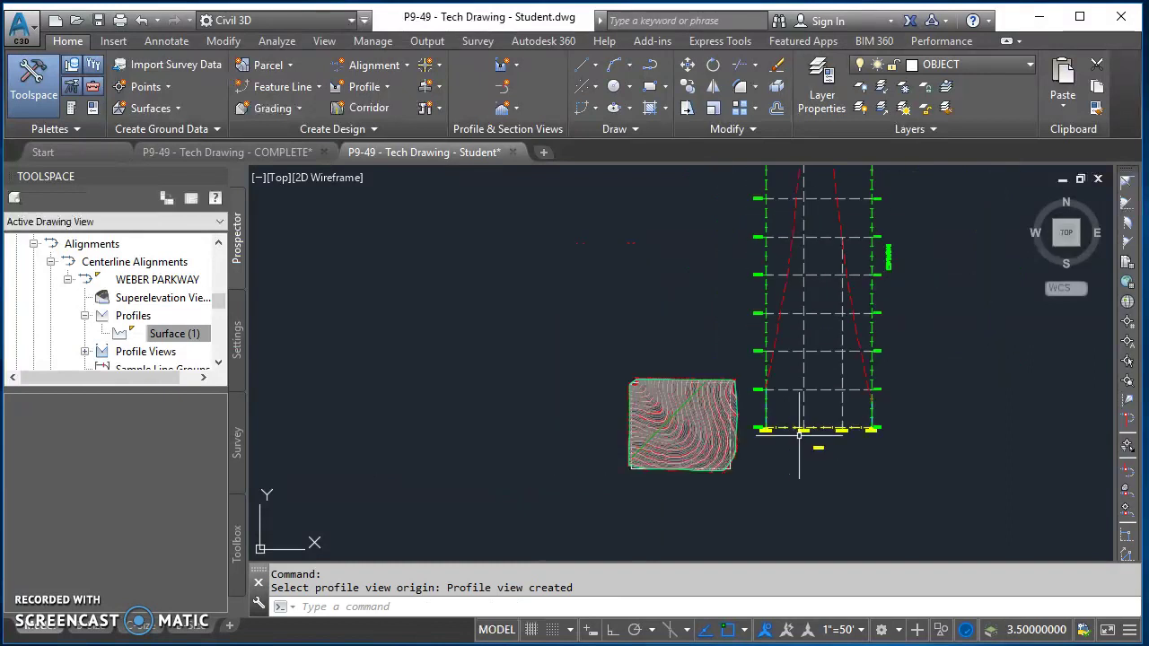
scroll(843, 439, up, 1)
mouse_move(844, 439)
middle_down()
mouse_move(846, 474)
mouse_move(921, 482)
middle_up()
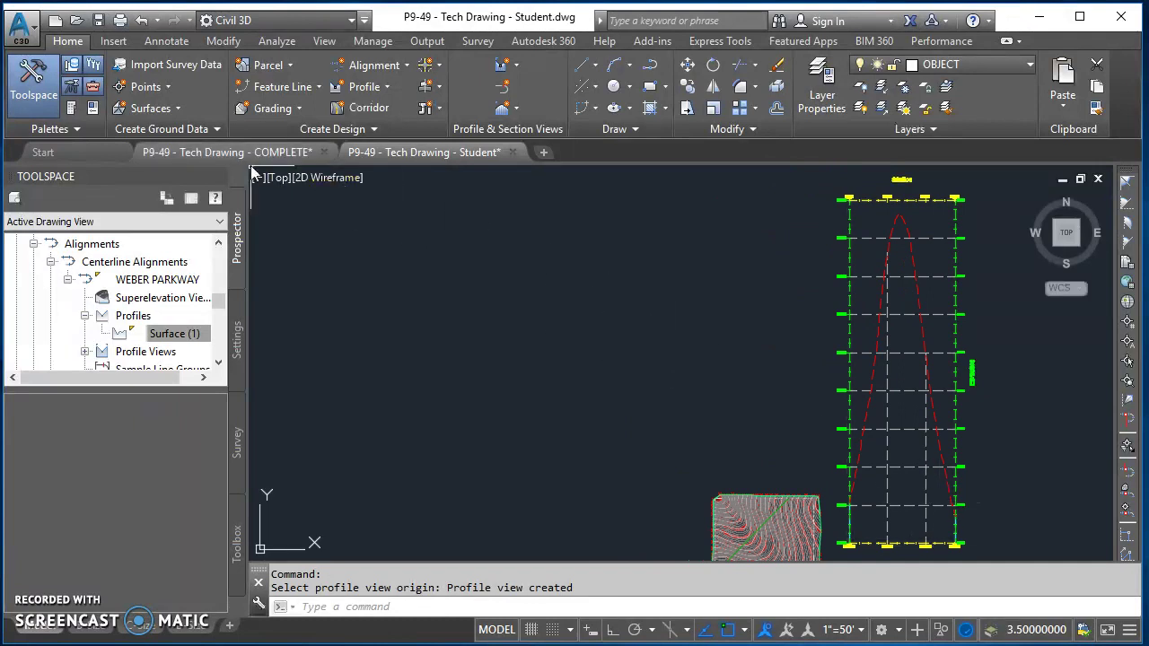
click(212, 153)
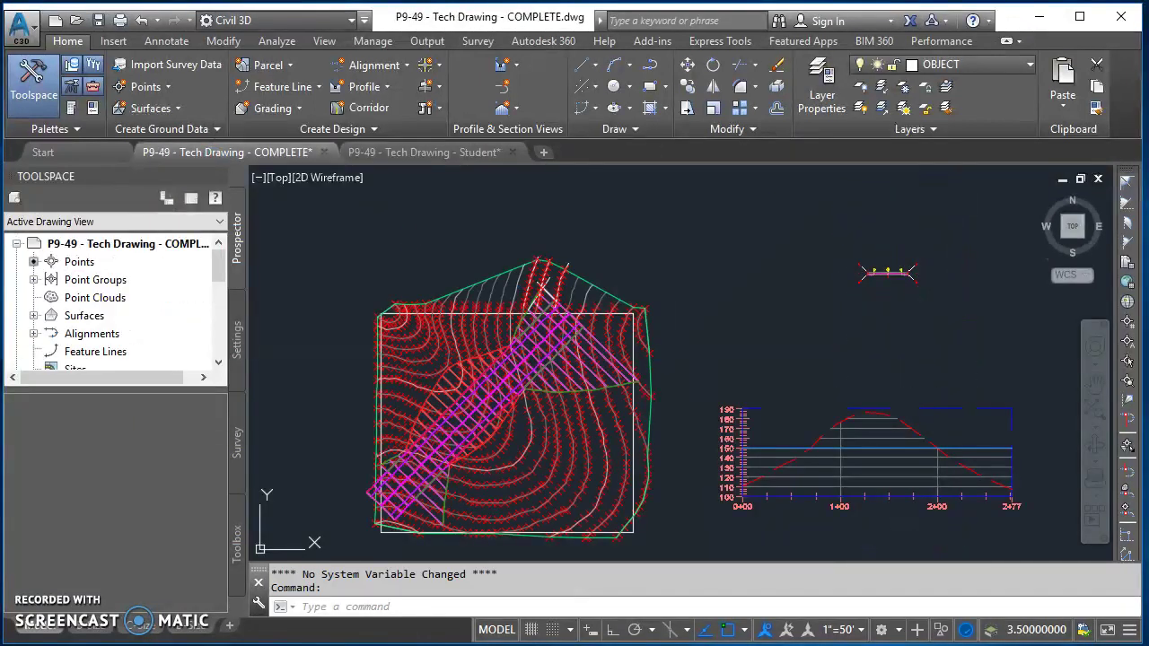
click(422, 153)
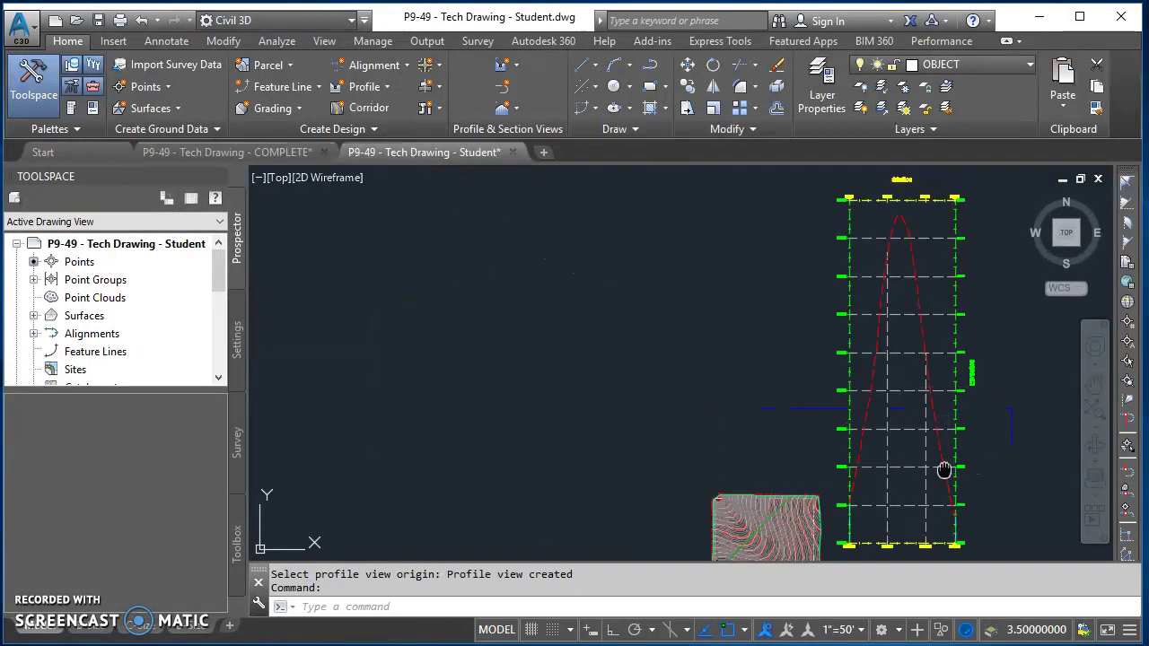
middle_drag(943, 470, 963, 467)
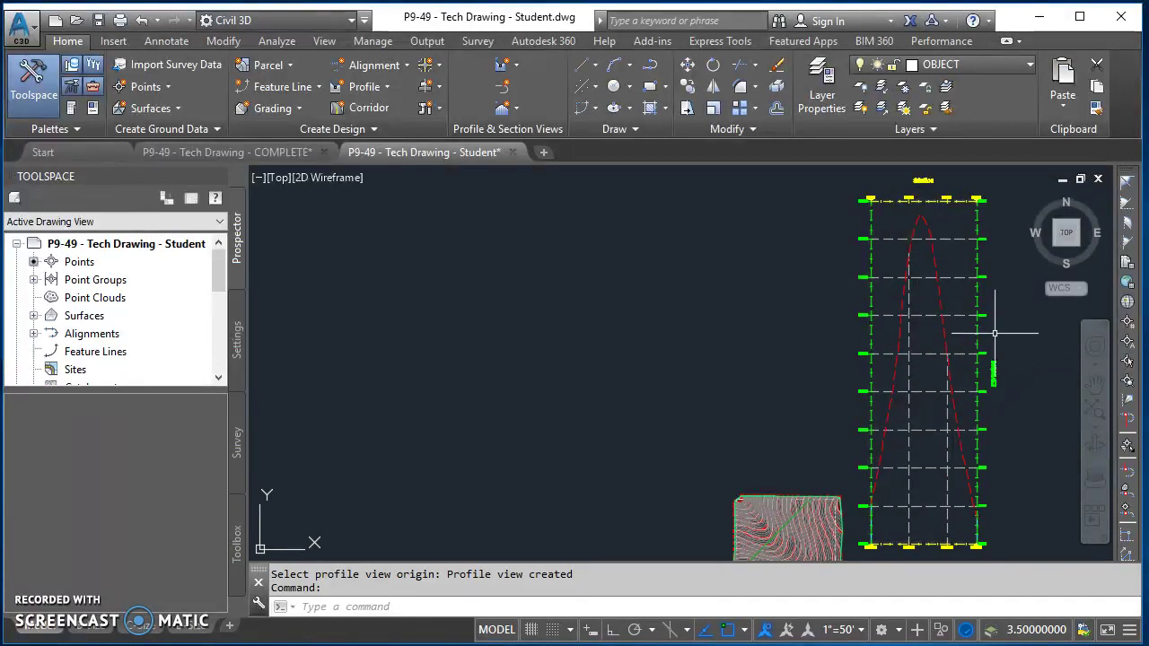
Open the selected profile view's style for editing.
click(916, 353)
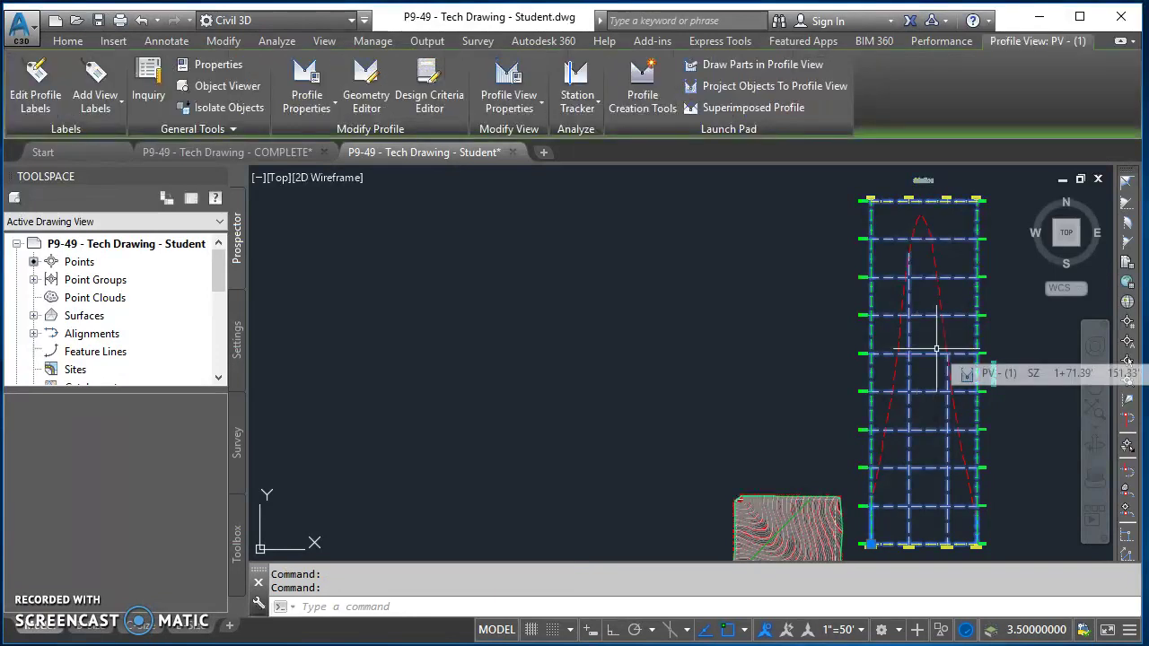
click(500, 109)
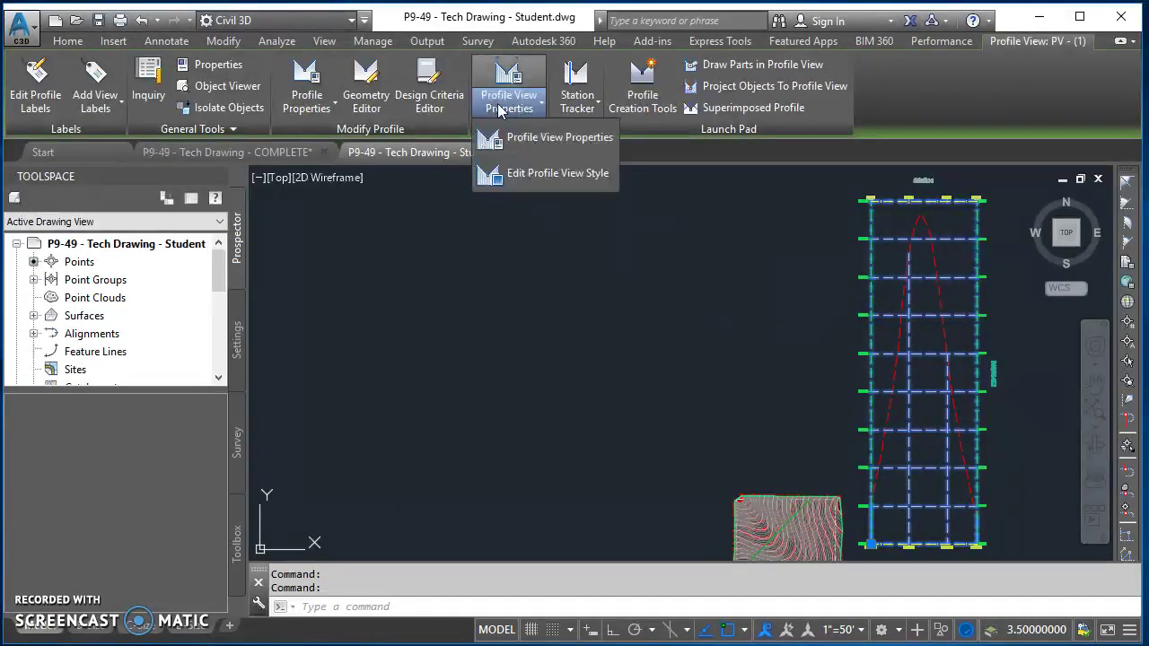
click(536, 183)
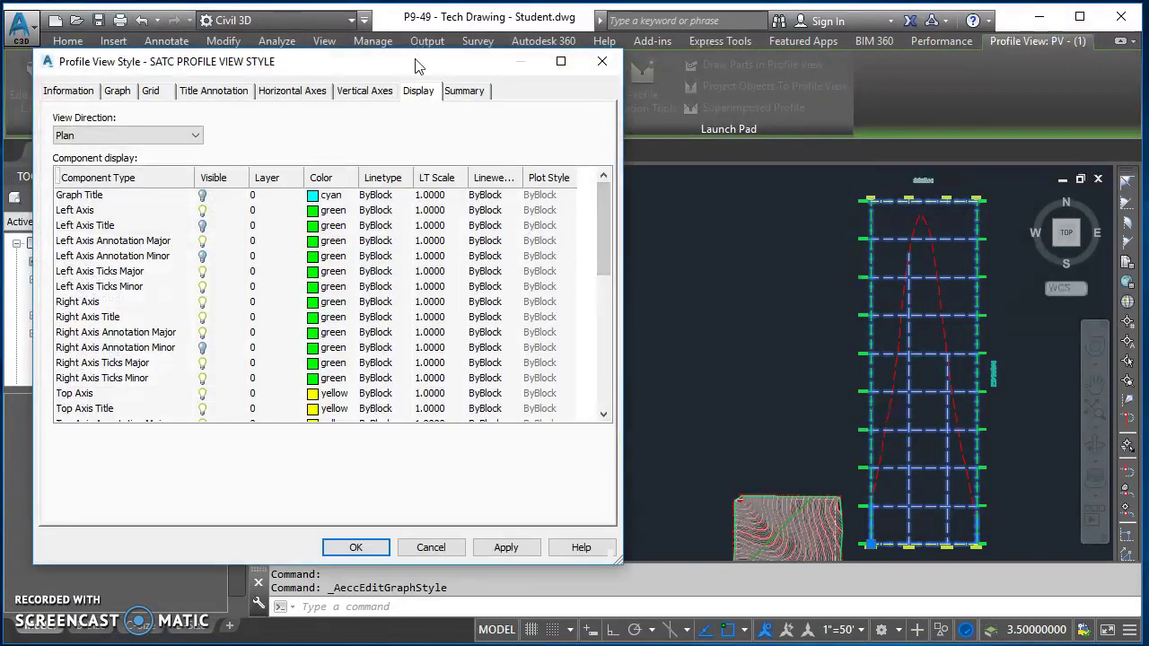
drag(416, 65, 493, 75)
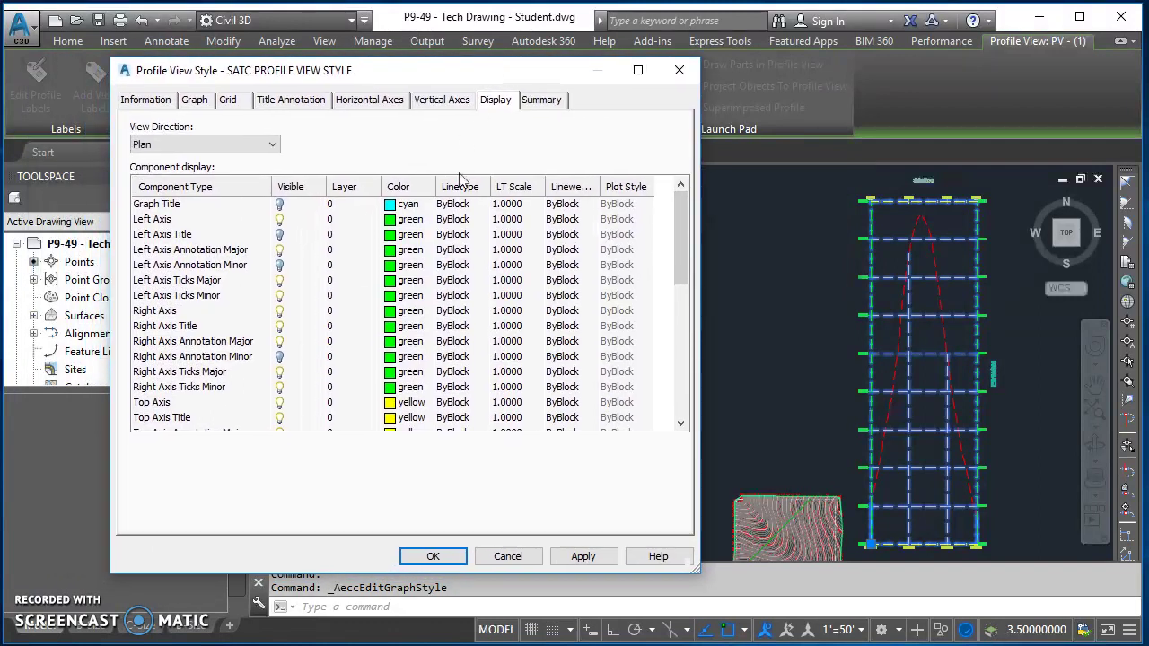
click(593, 557)
Set the Graph vertical scale to 1" = 50', apply it and close the editor.
click(192, 102)
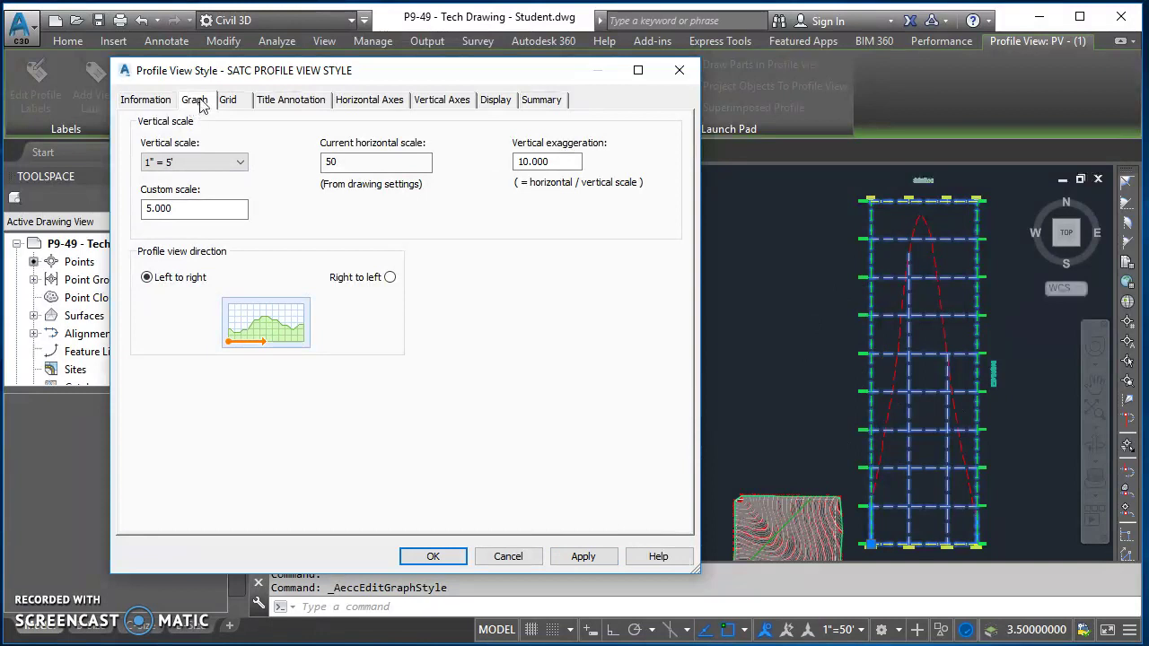
click(189, 166)
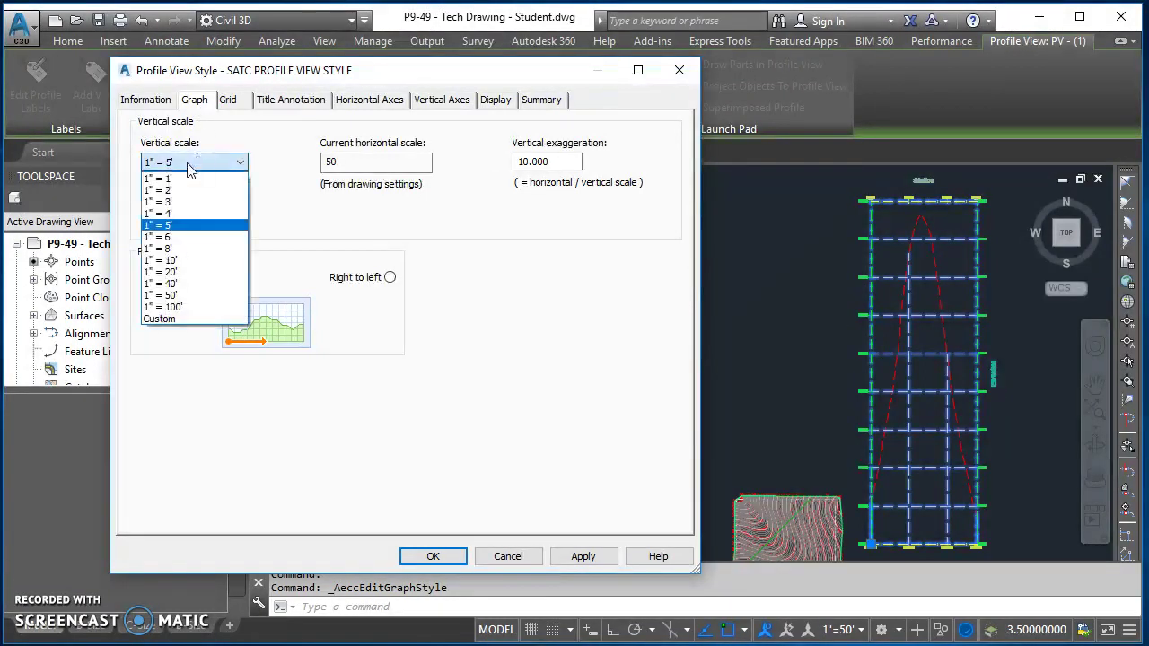
click(189, 296)
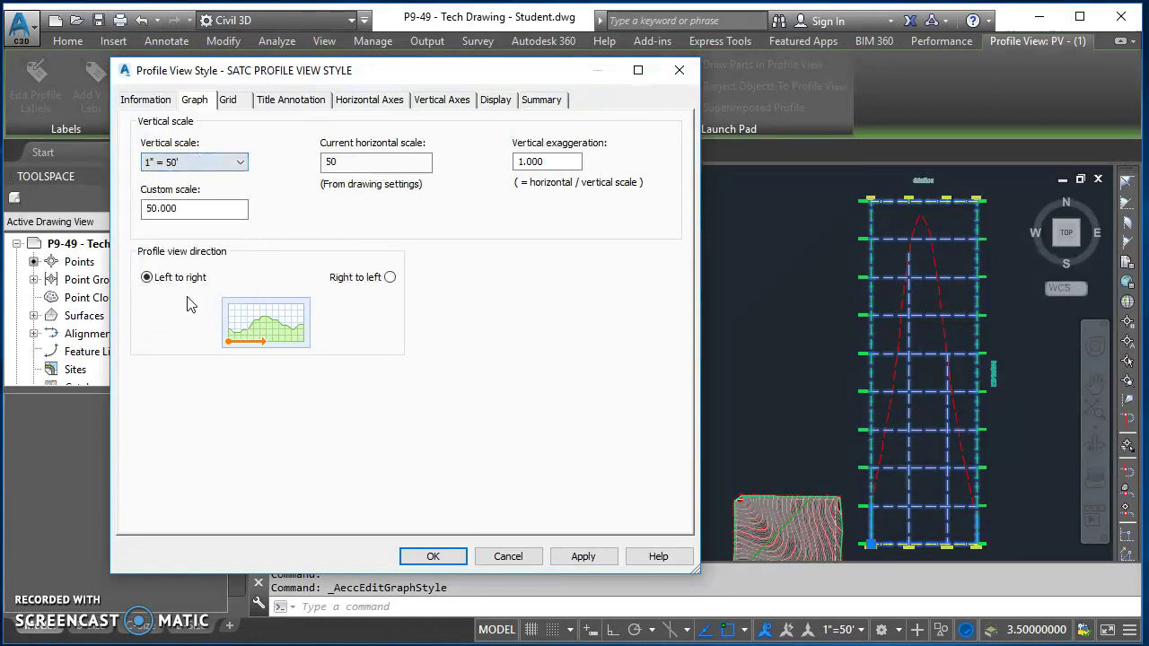
click(584, 556)
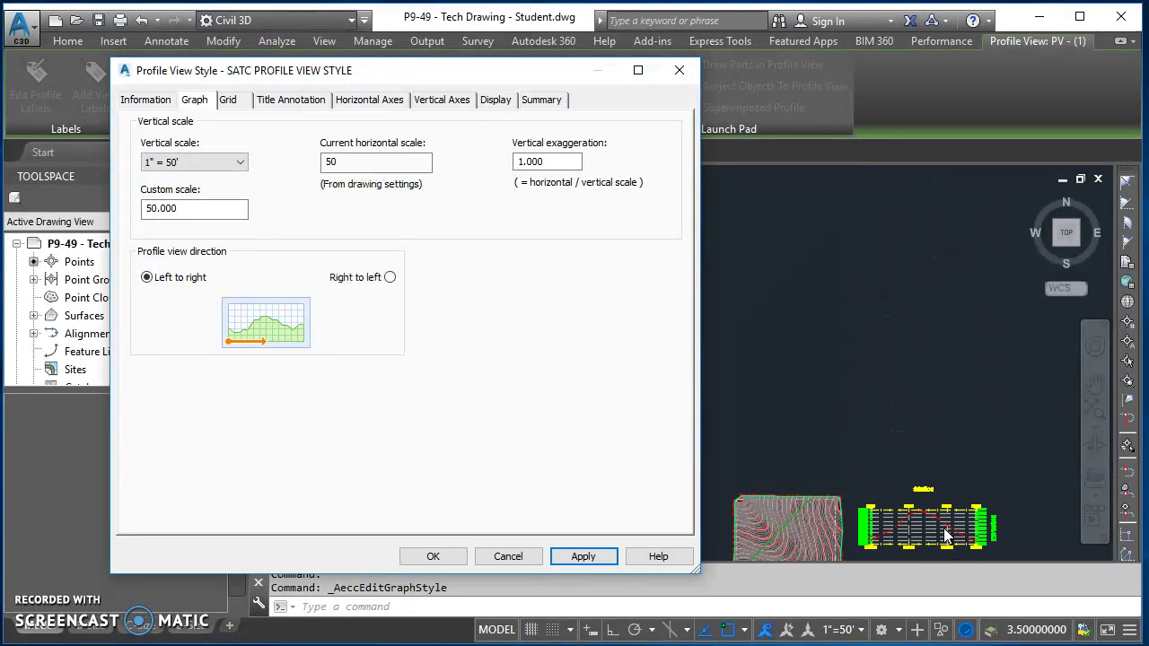
click(432, 556)
Reopen the SATC profile view style editor from the profile view.
scroll(908, 351, up, 4)
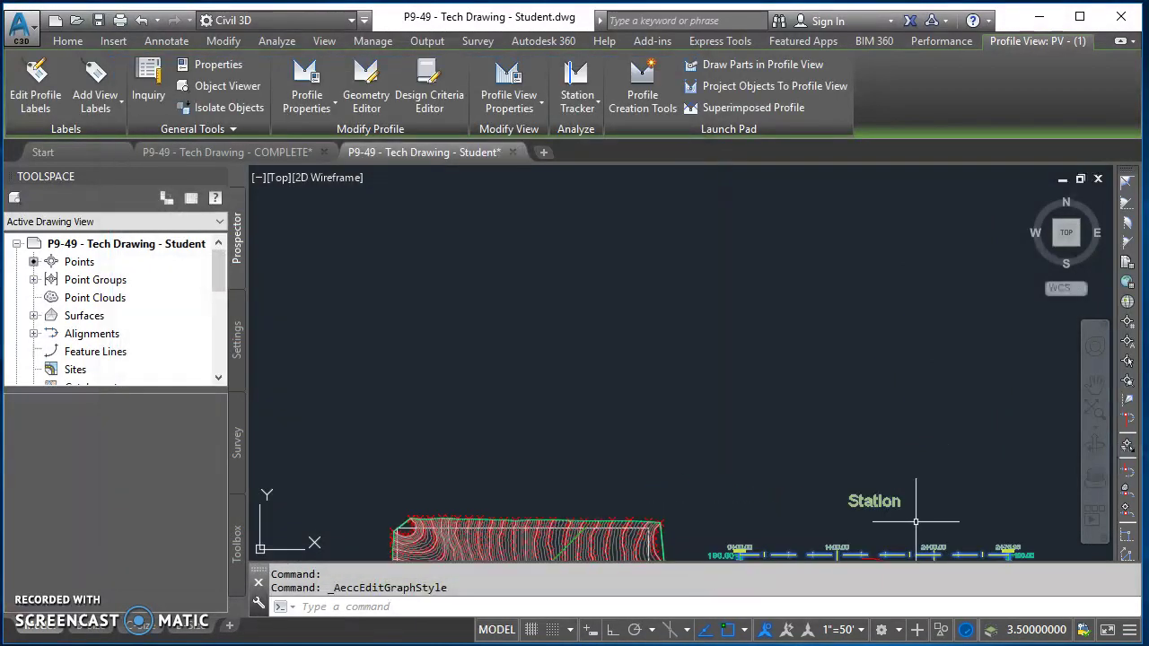
middle_drag(909, 351, 919, 281)
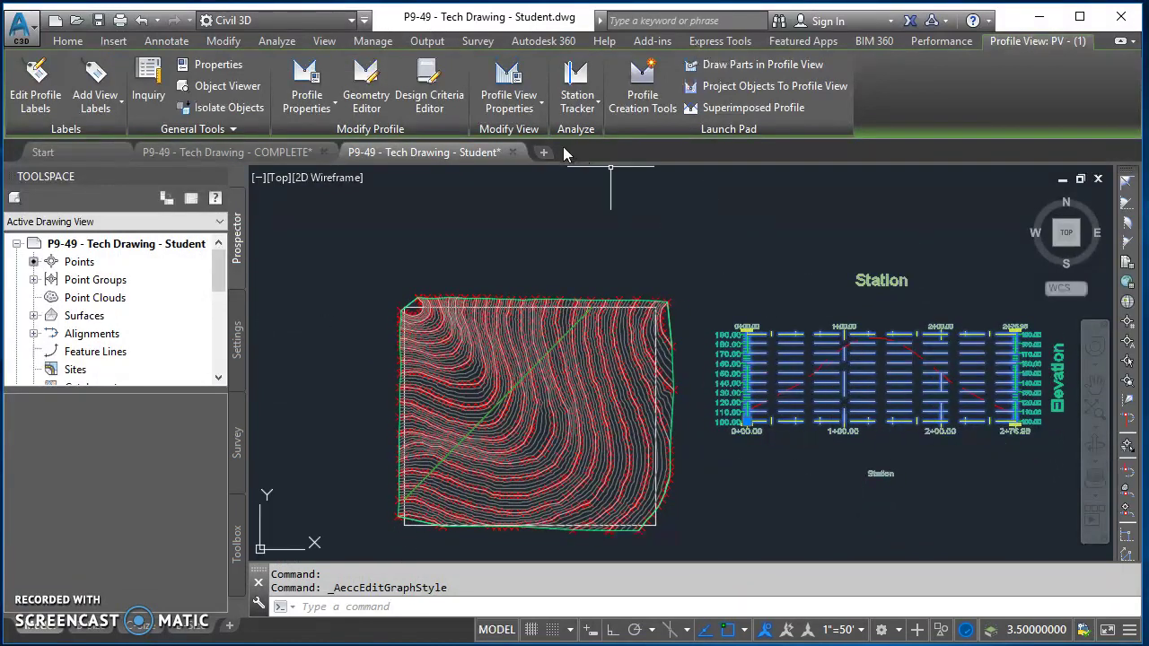
click(524, 108)
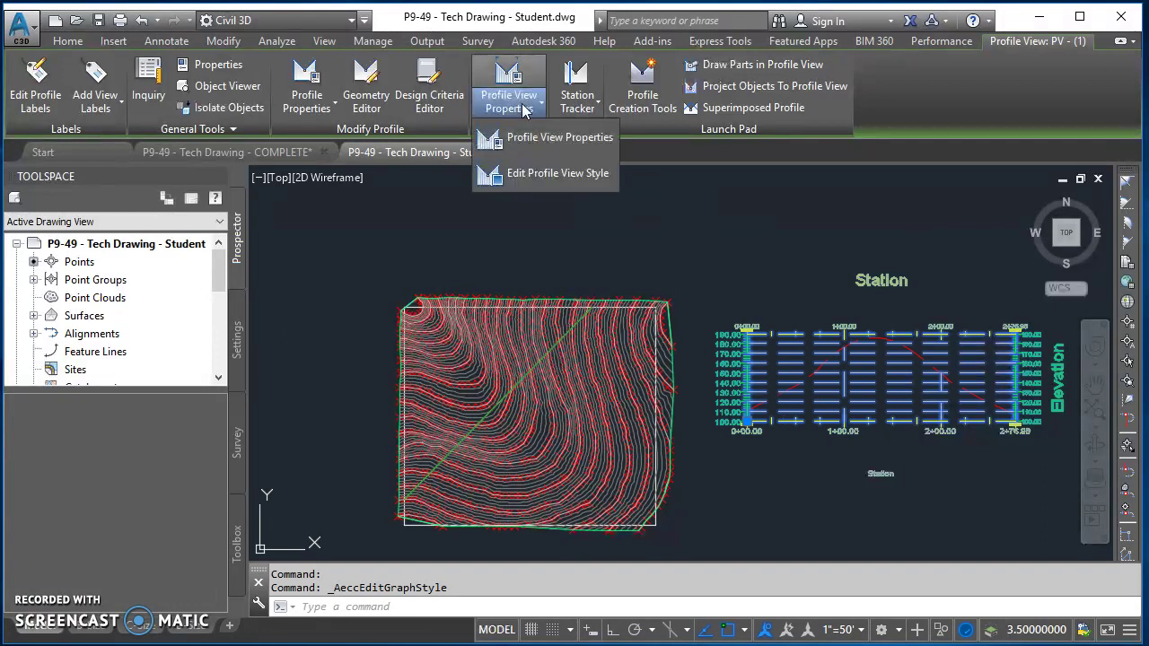
click(539, 181)
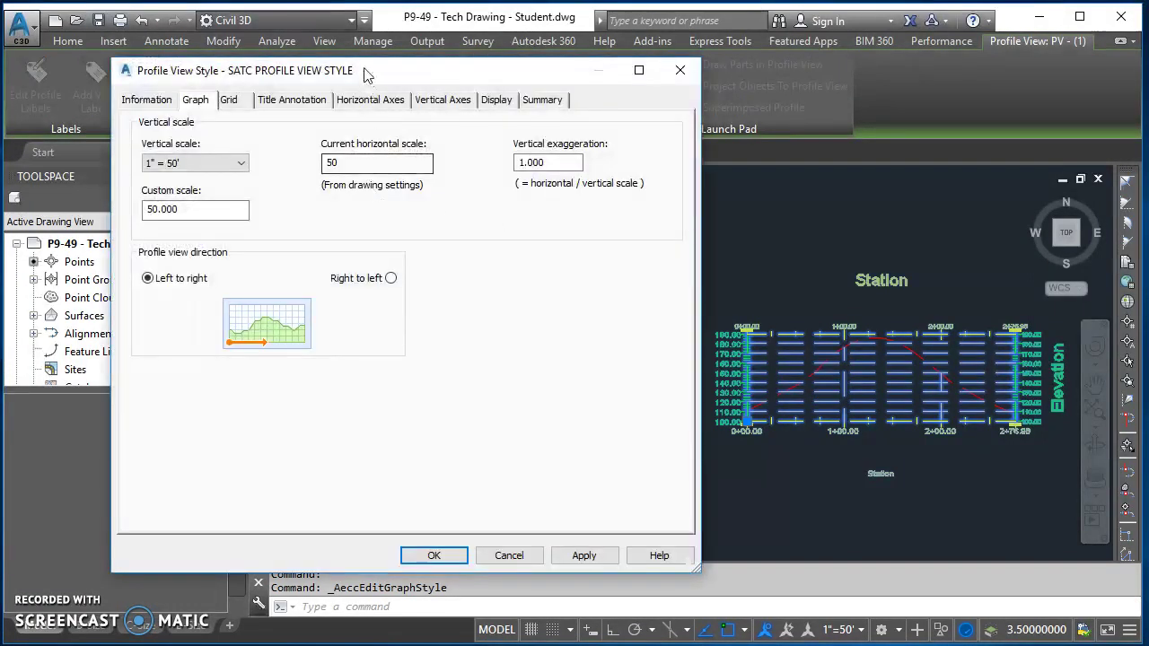
drag(359, 79, 314, 67)
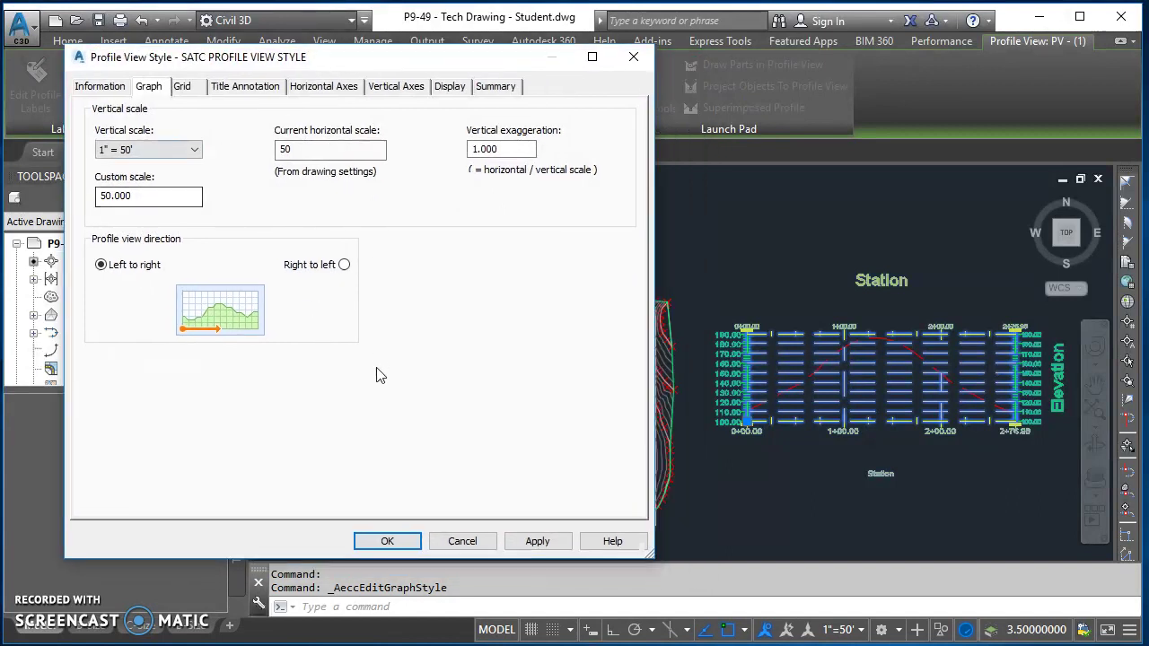
Turn on Clip horizontal grid on the Grid tab, then go to Horizontal Axes.
click(184, 89)
click(387, 135)
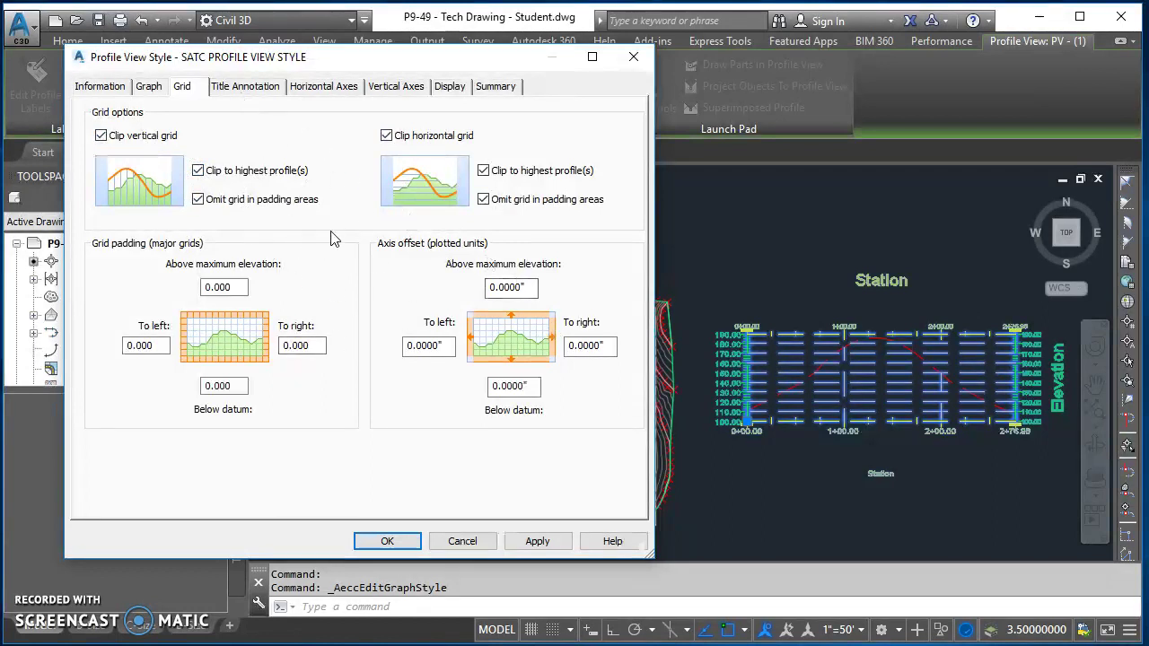
click(247, 89)
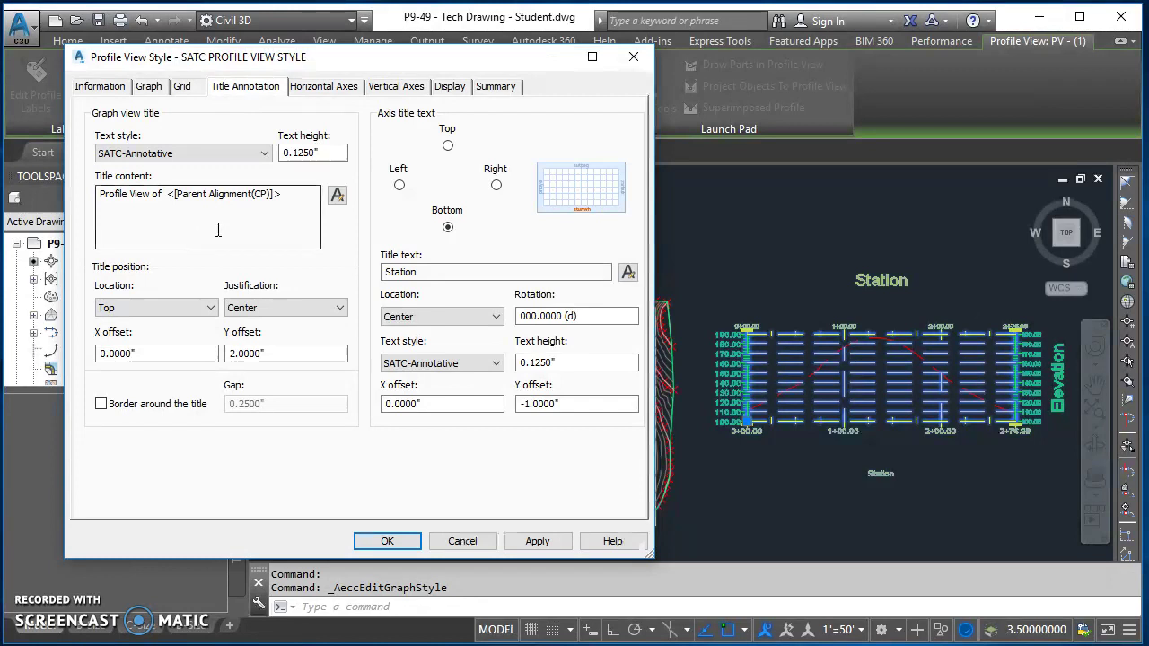
click(346, 90)
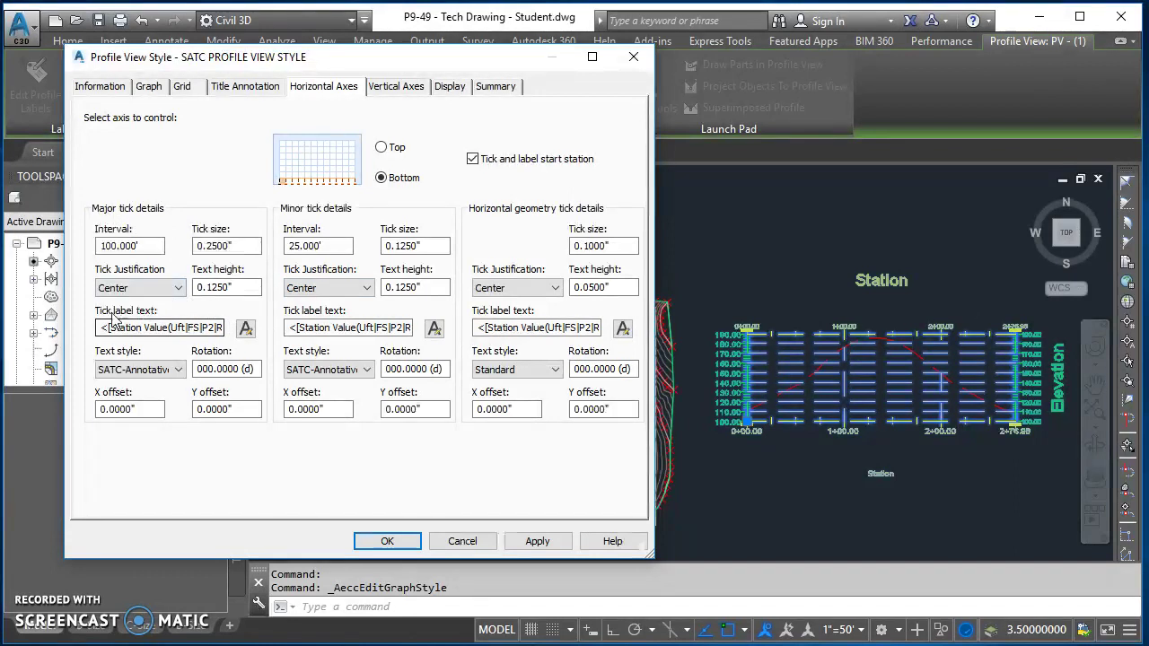
Set the major station label precision to whole stations and apply.
click(246, 329)
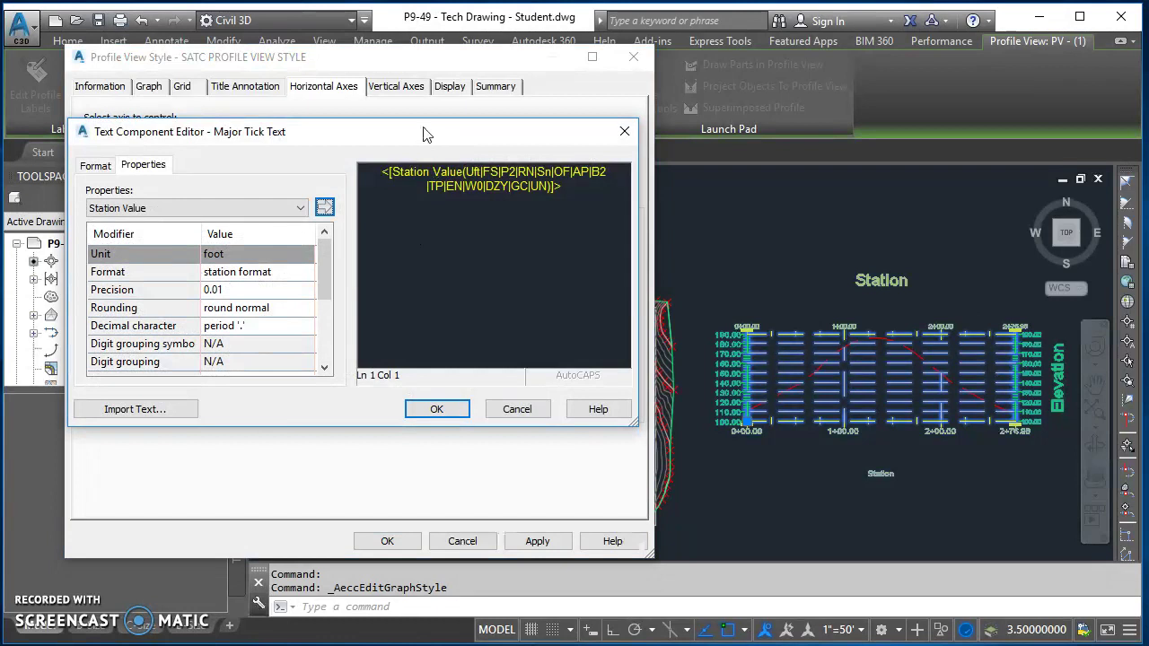
drag(426, 134, 477, 145)
click(513, 184)
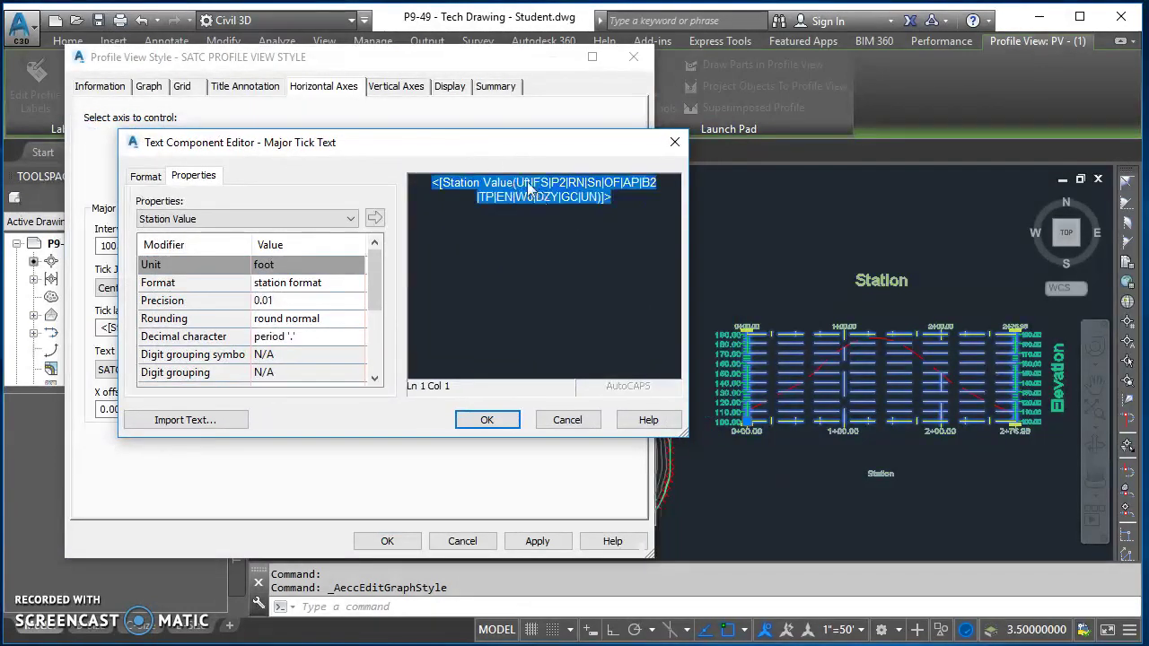
click(349, 299)
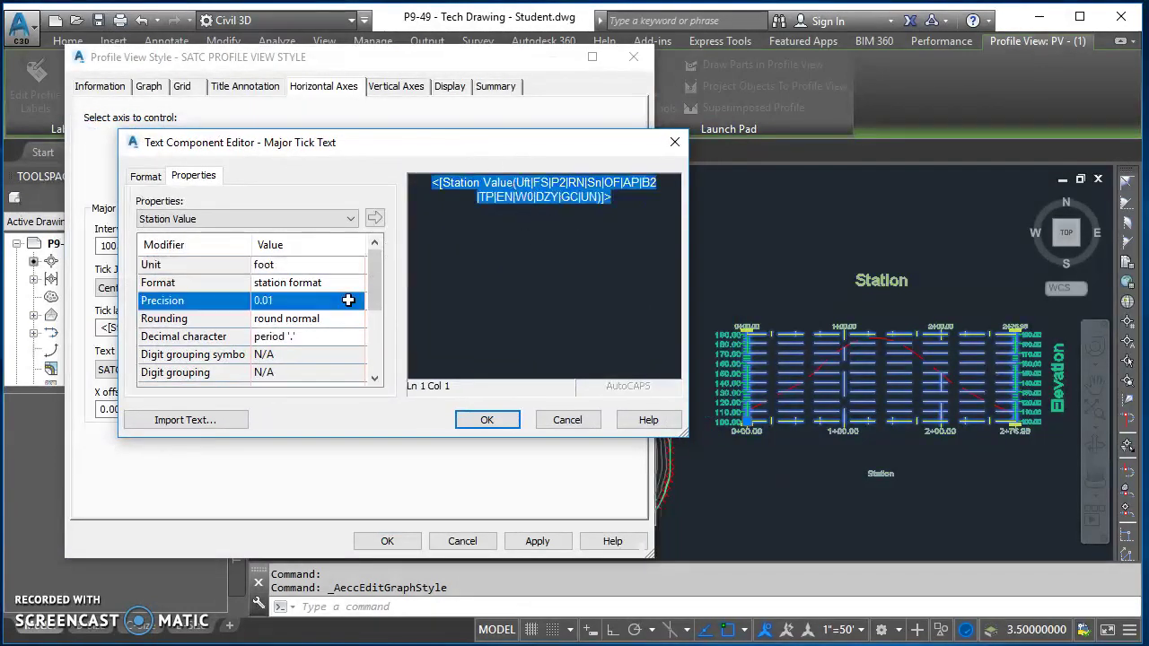
click(355, 300)
click(296, 316)
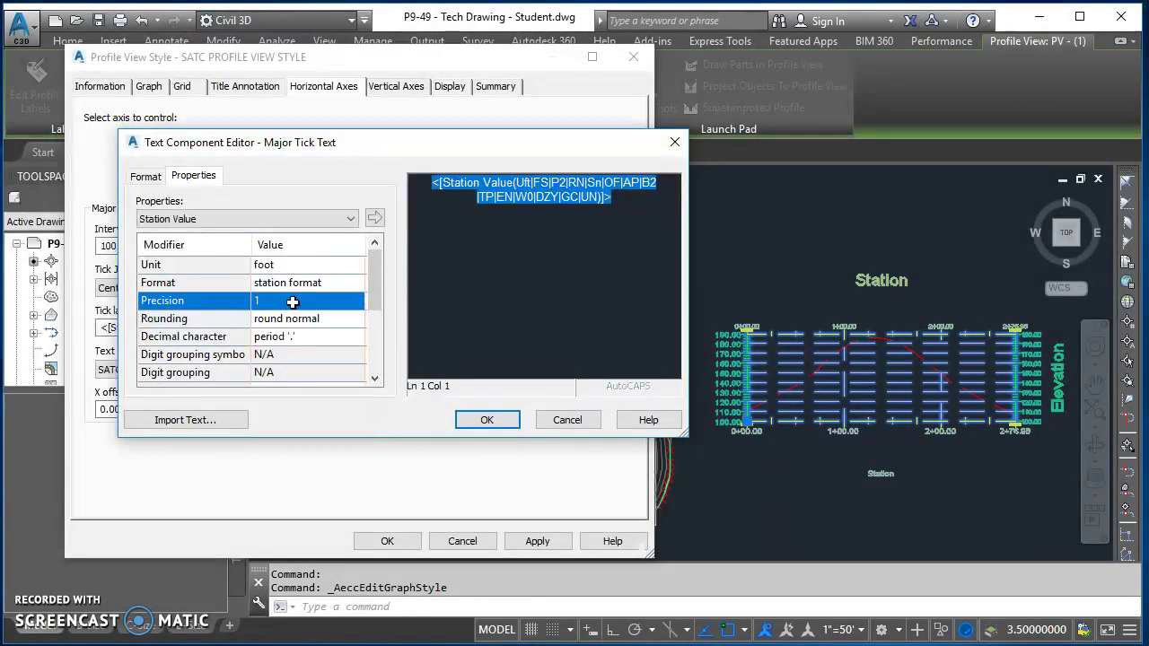
click(375, 218)
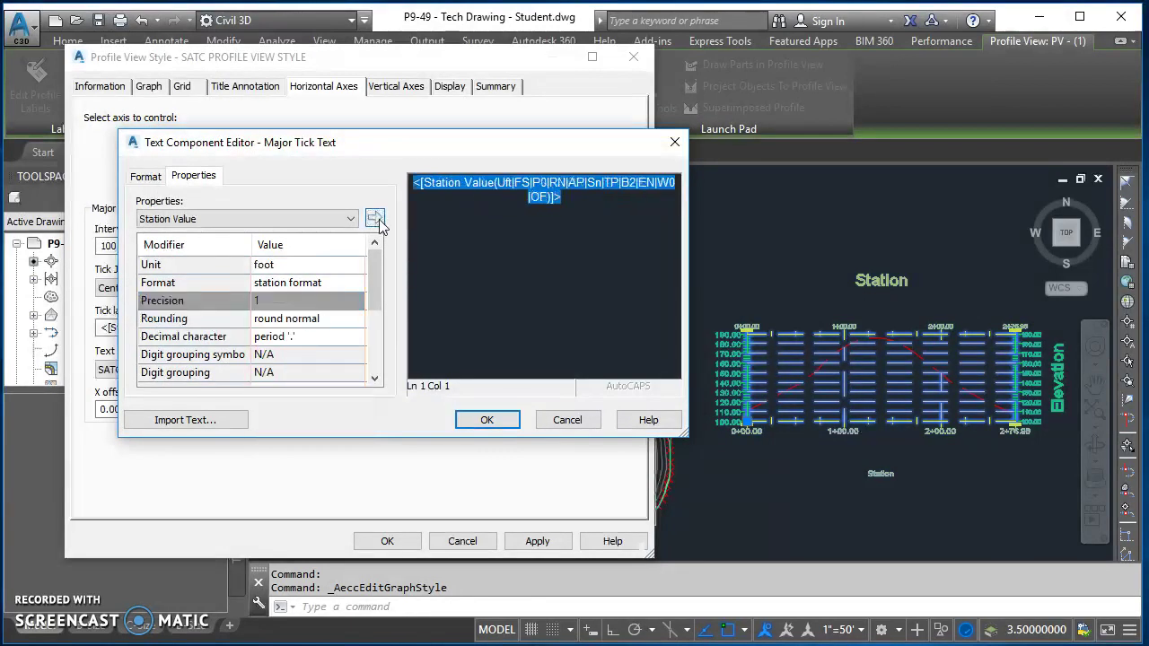
click(487, 420)
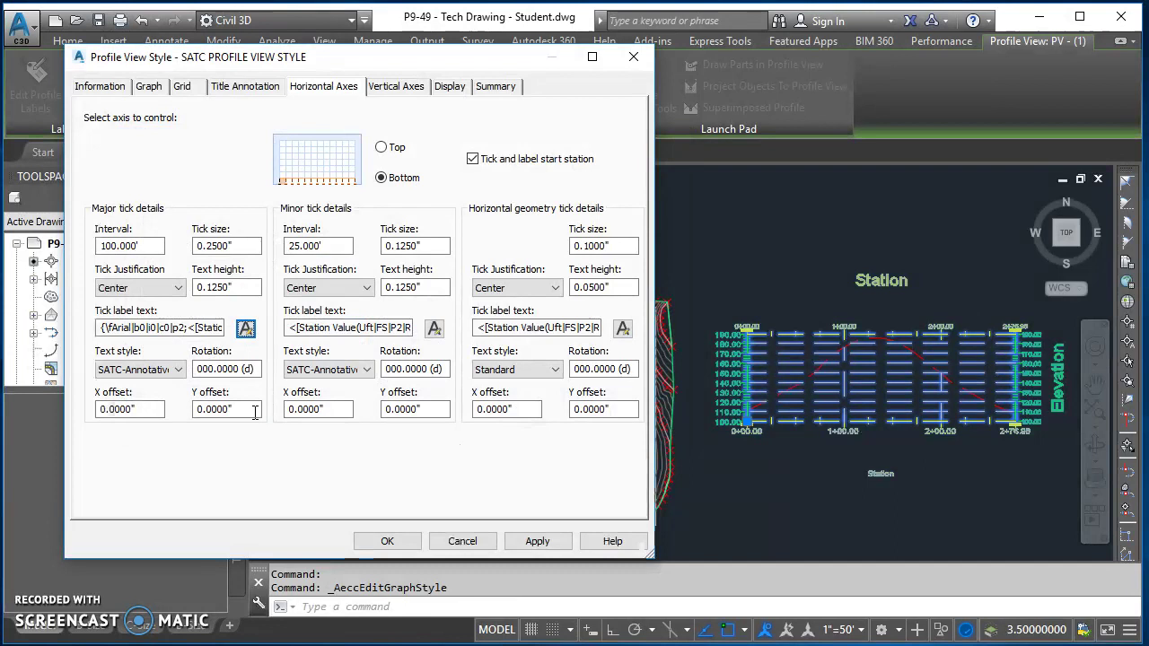
click(536, 542)
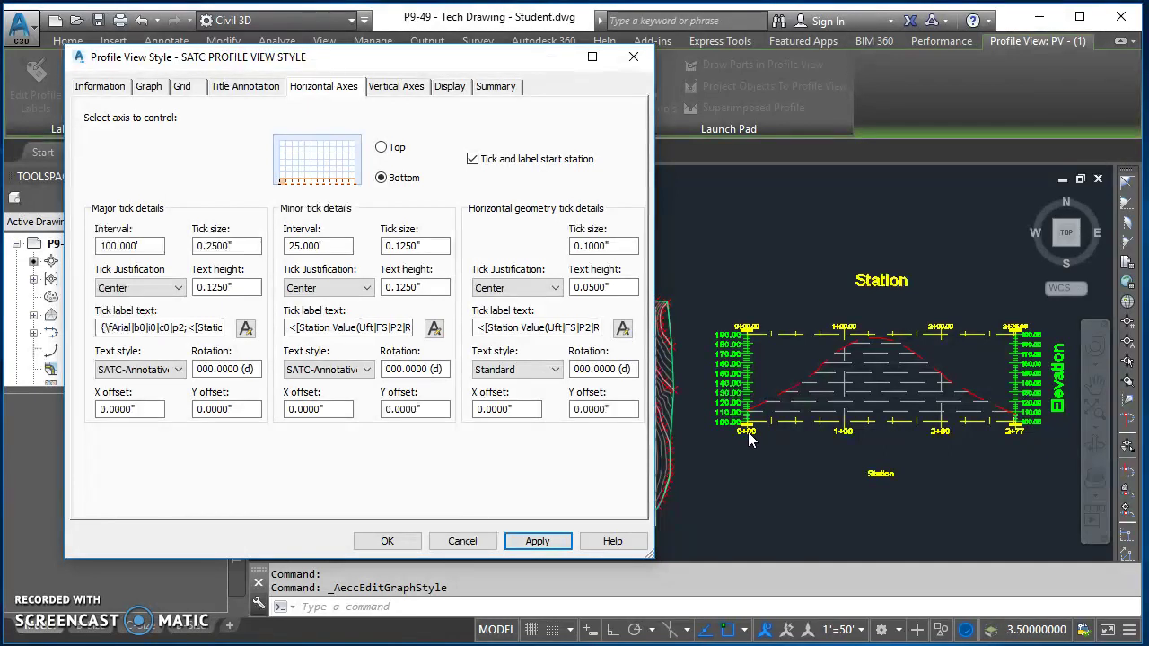
Give the major station labels a -0.0625" Y offset and apply.
double_click(238, 409)
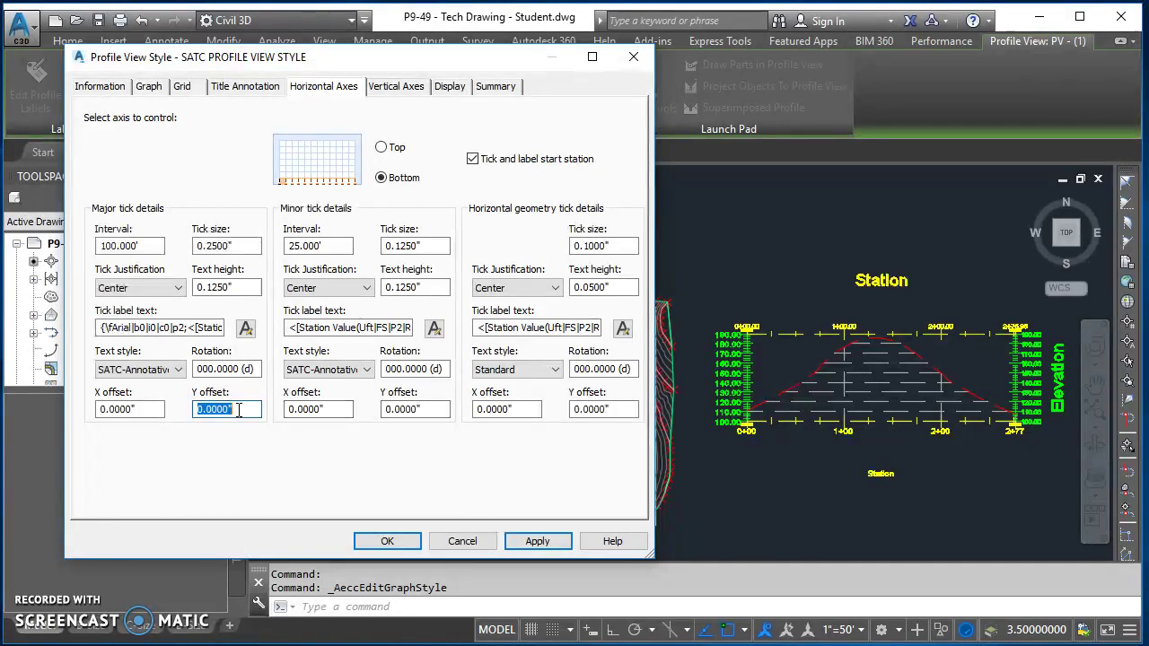
text(-0.)
text(0625)
click(149, 409)
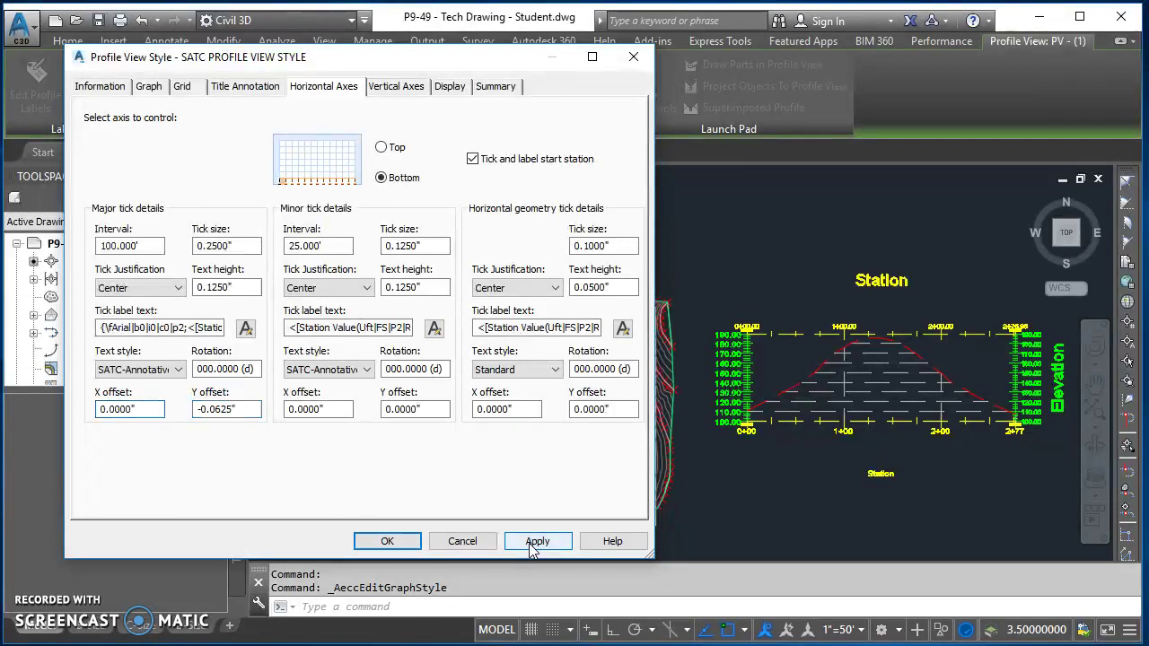
click(530, 541)
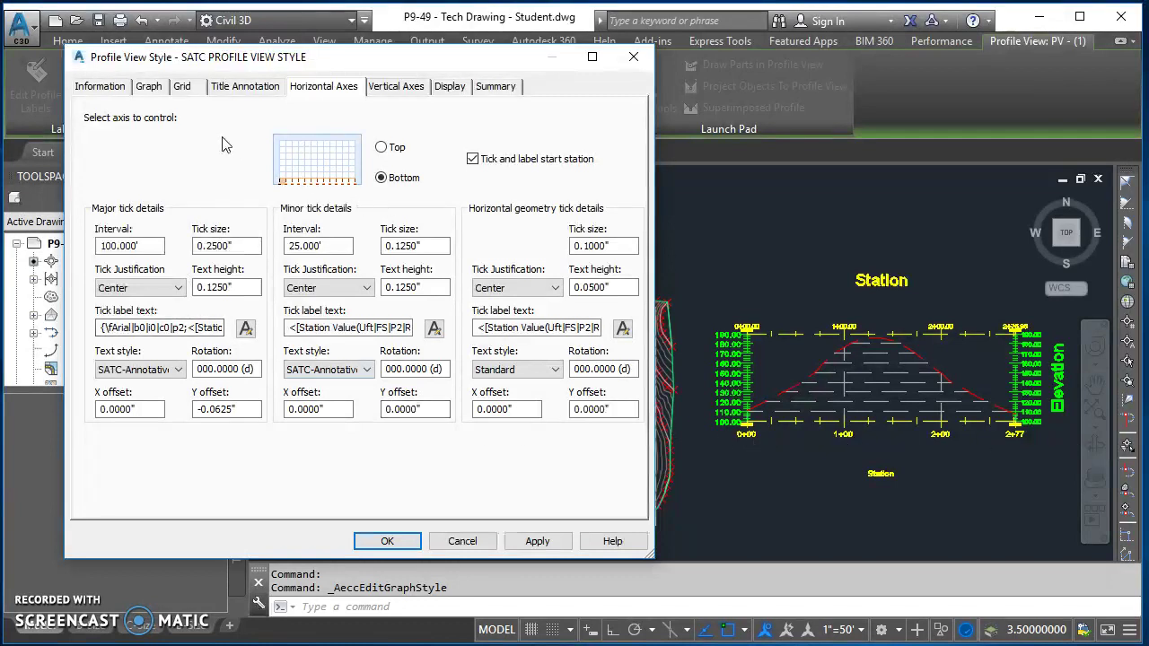
Set the major elevation label precision to whole numbers and apply.
click(388, 88)
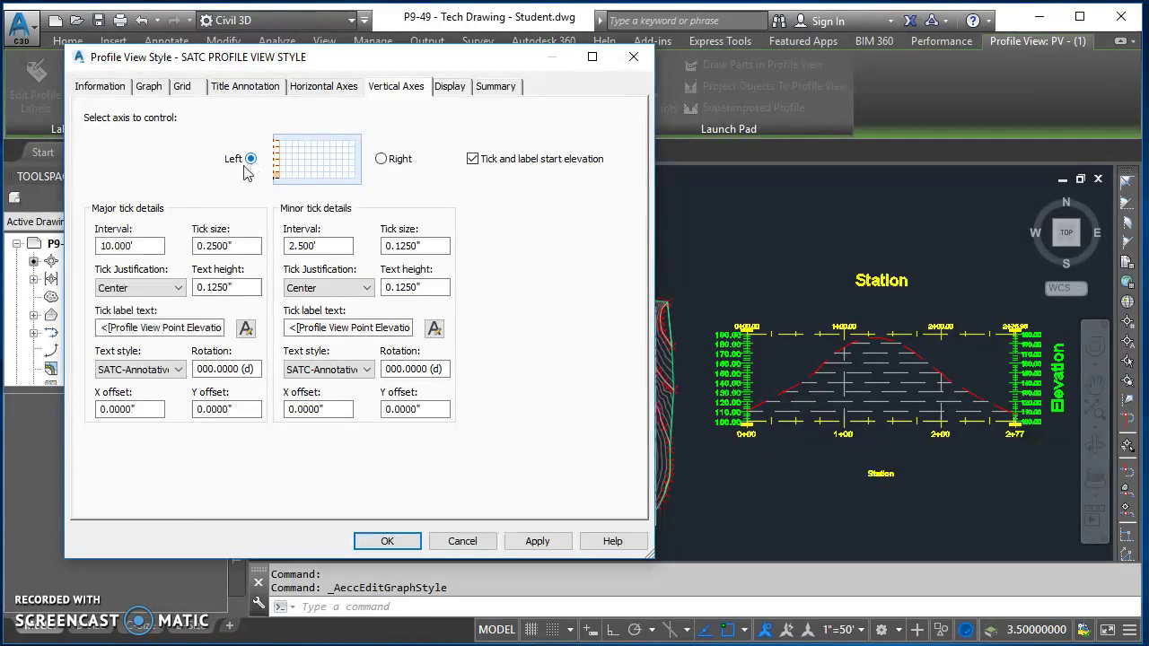
click(246, 329)
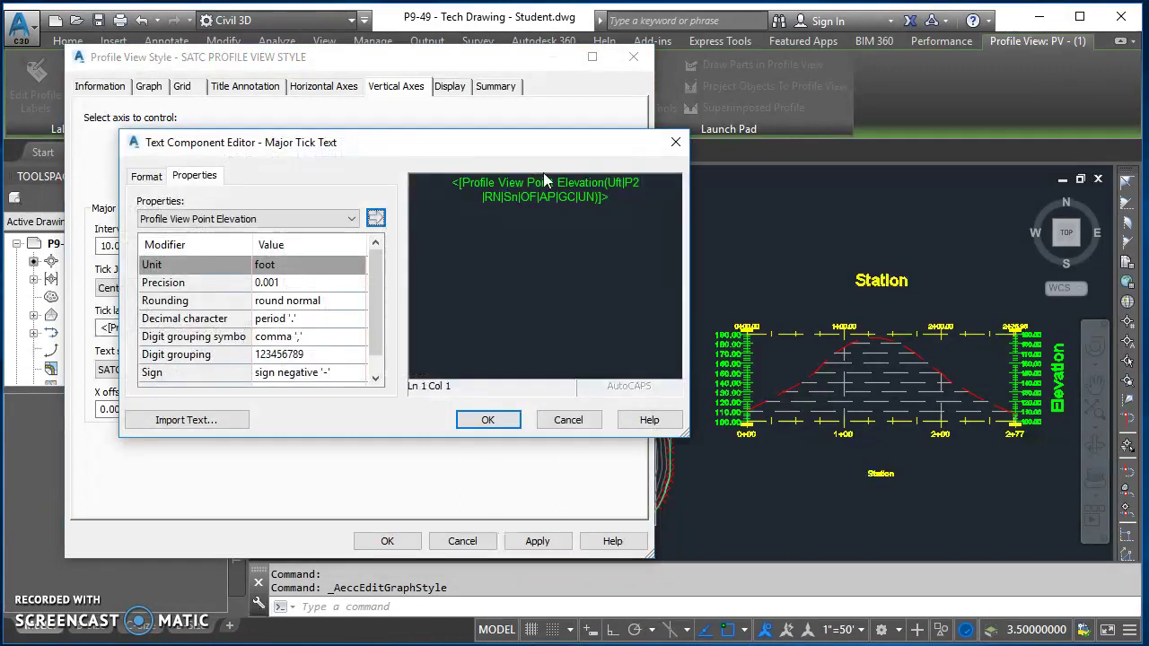
click(289, 282)
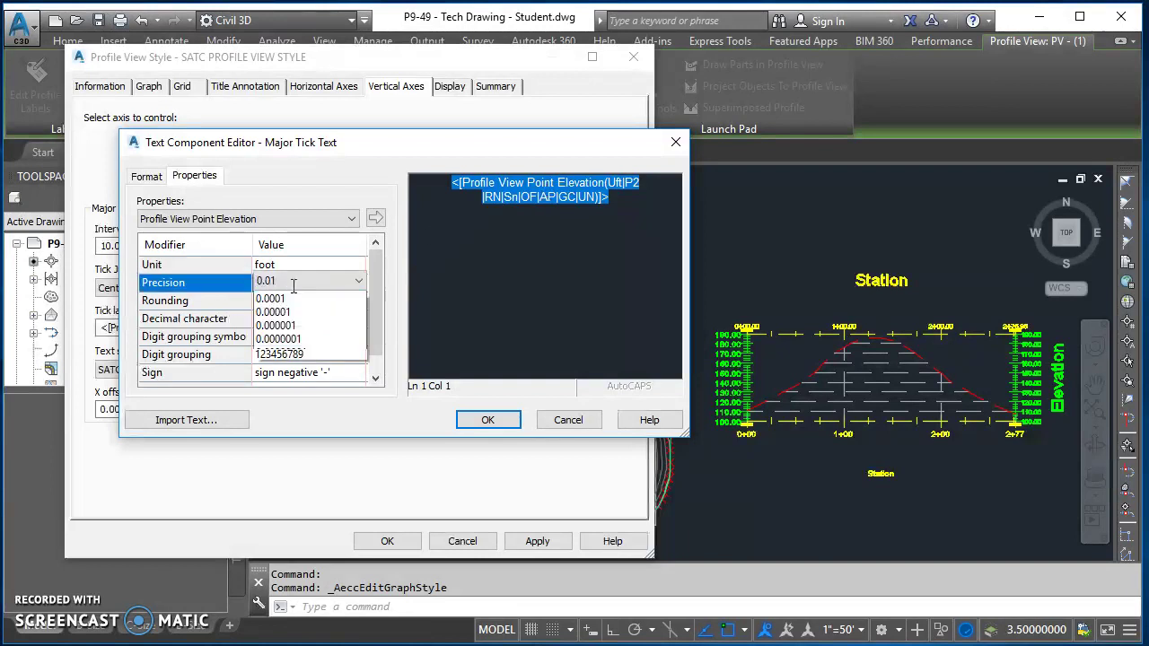
click(289, 302)
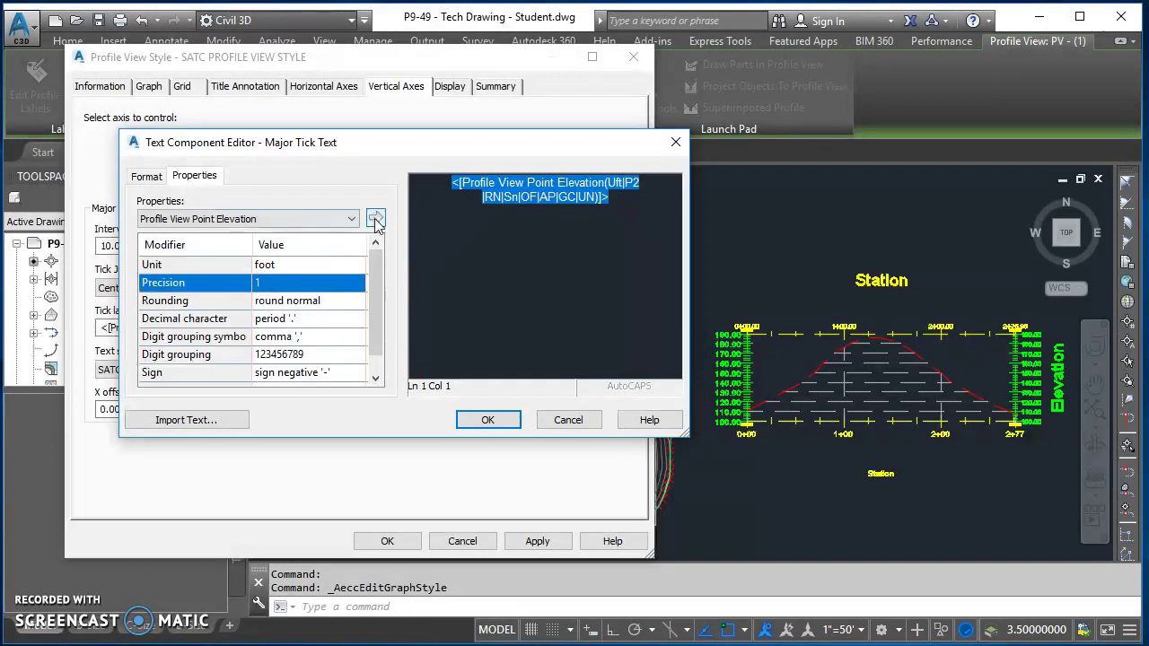
click(376, 221)
click(488, 419)
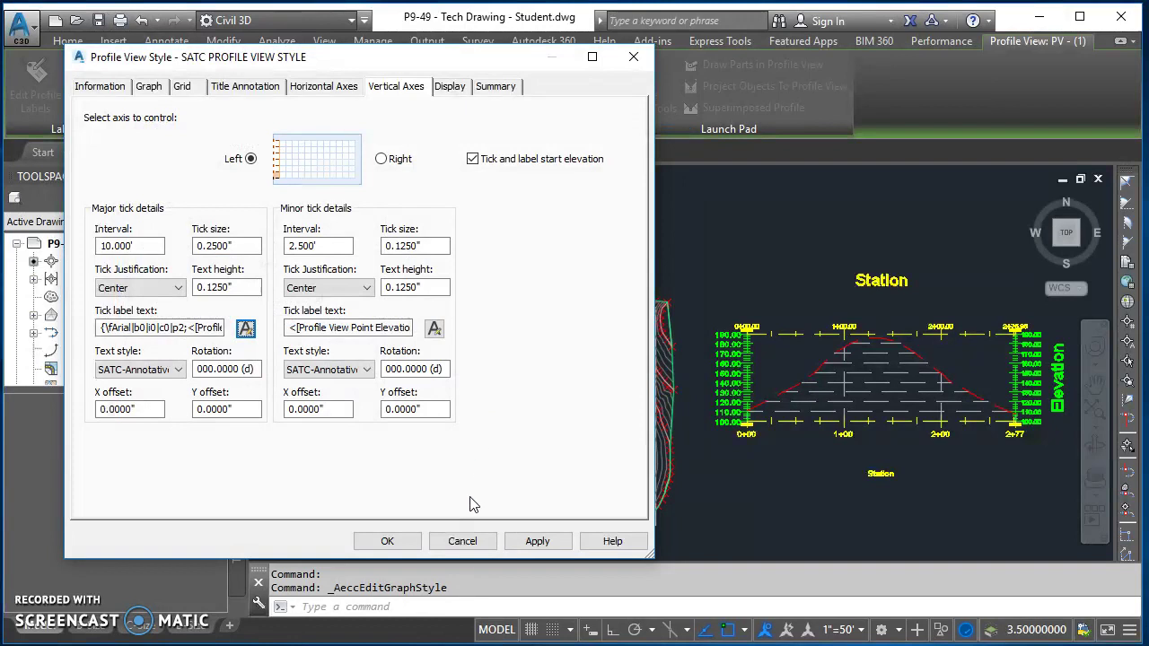
click(538, 541)
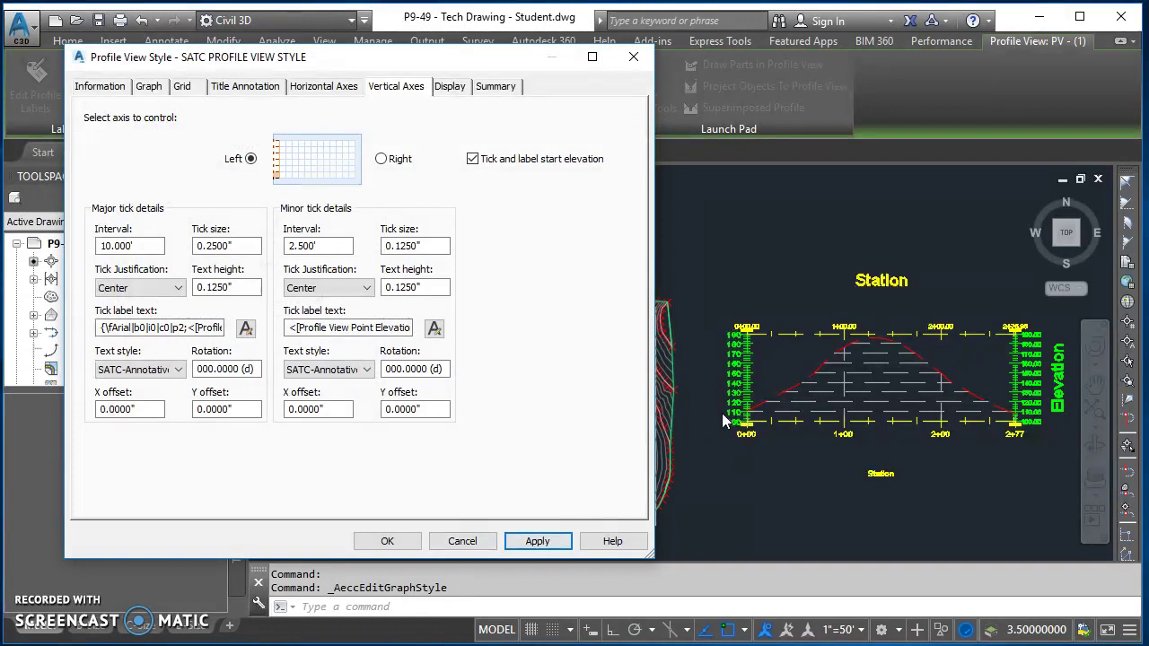
Give the major elevation labels a -0.0625" X offset and apply.
click(149, 409)
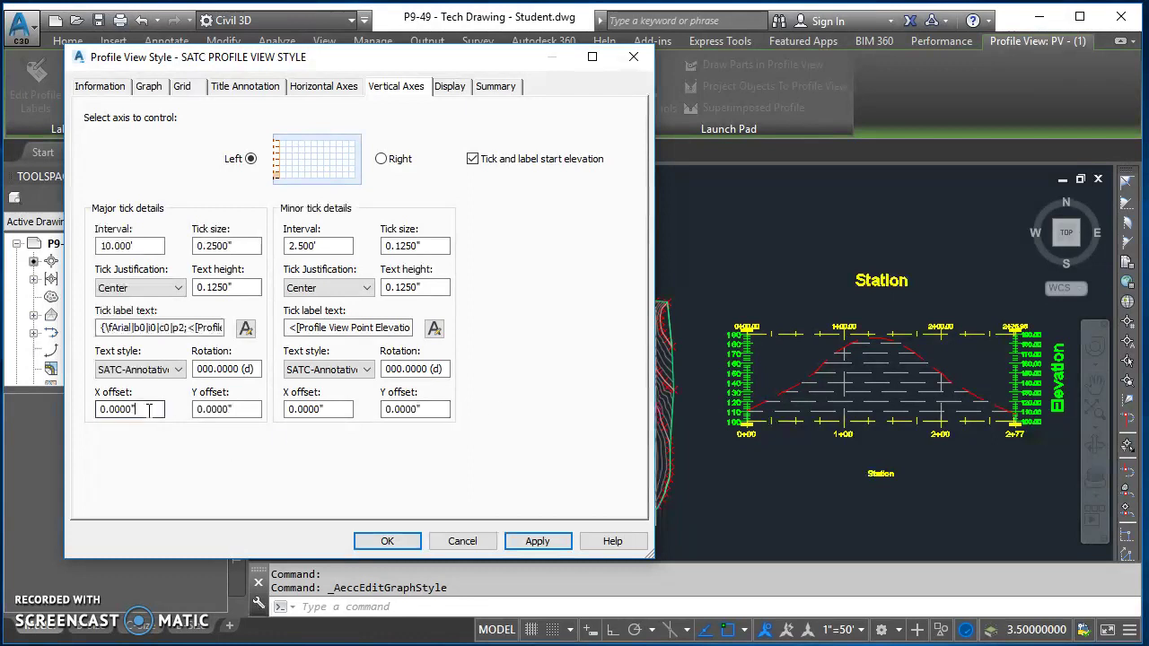
drag(149, 409, 77, 431)
text(-.0625)
key(Tab)
click(536, 541)
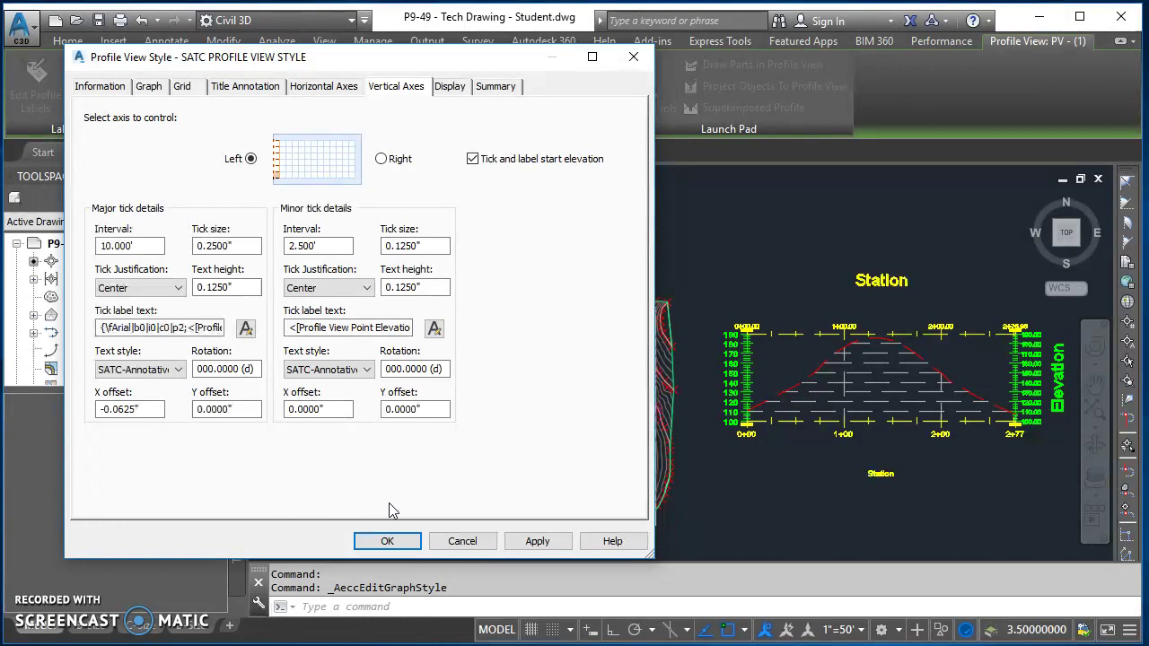
click(450, 89)
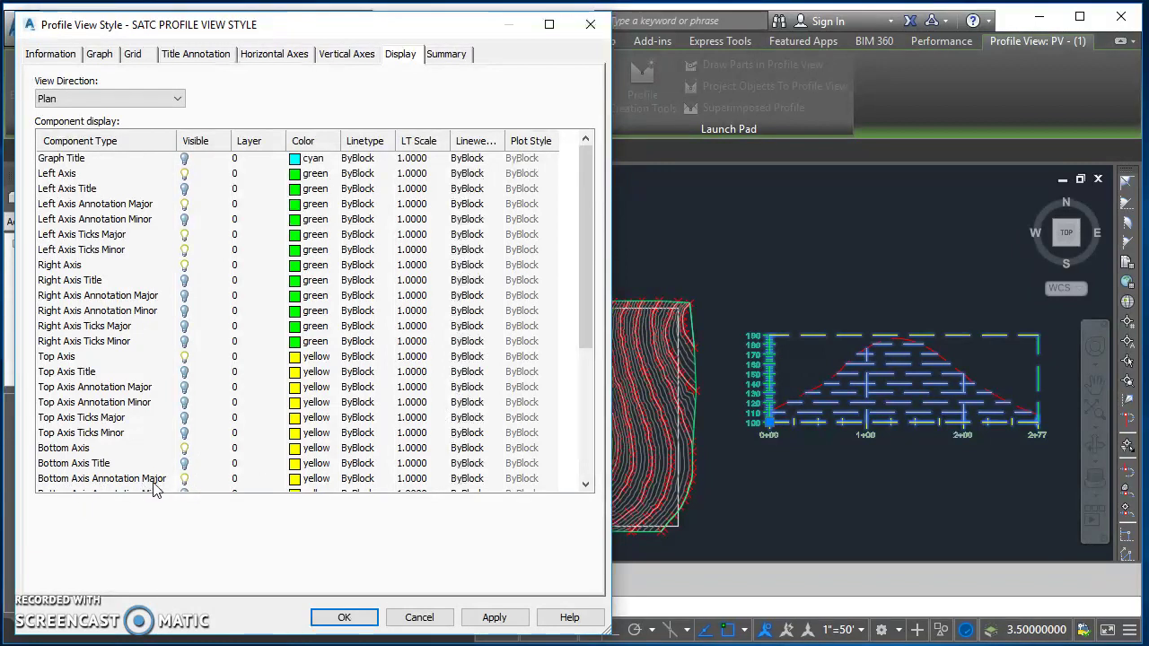
Review the Bottom Axis Annotation Major and Minor display rows, then close with OK.
drag(587, 243, 588, 370)
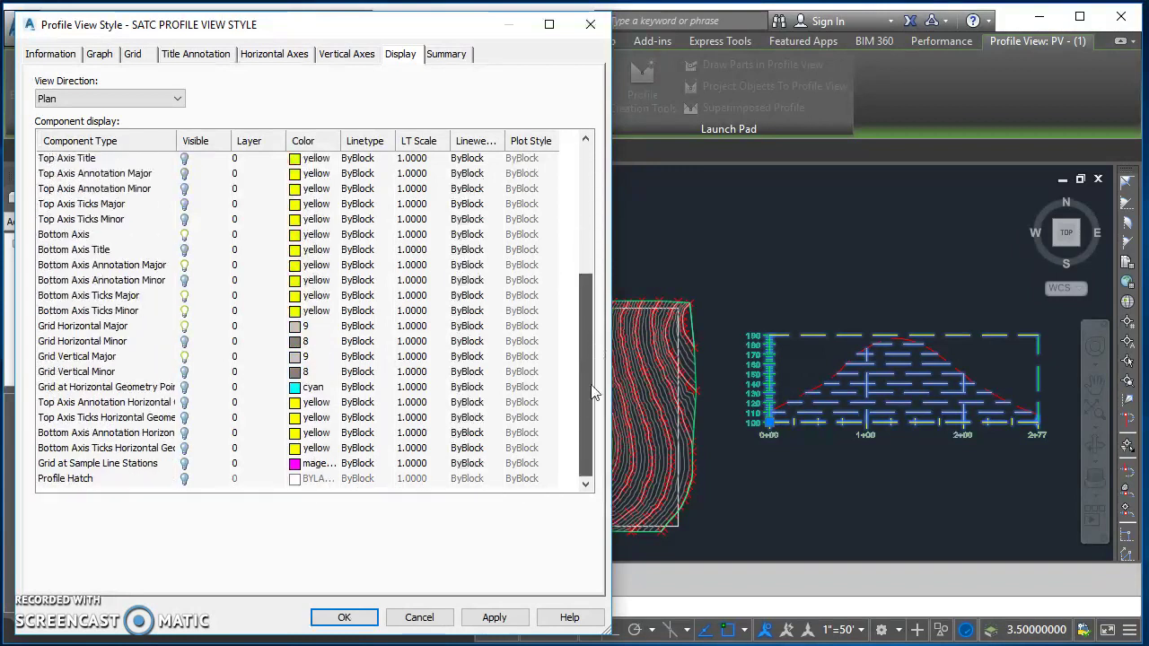
click(76, 281)
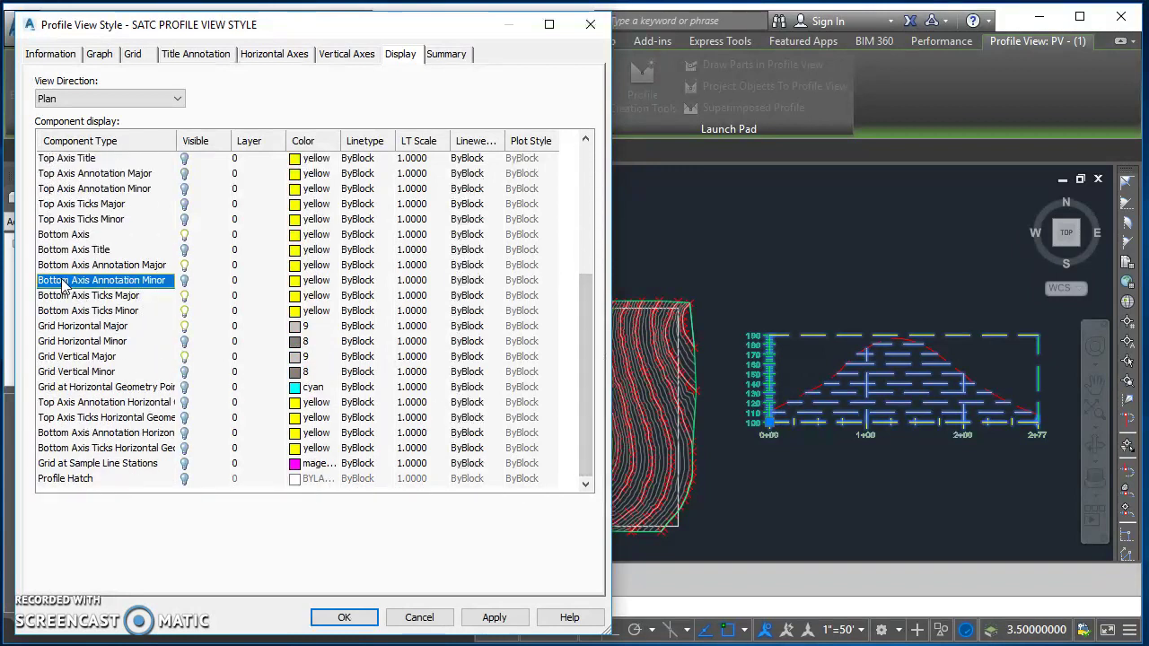
click(162, 265)
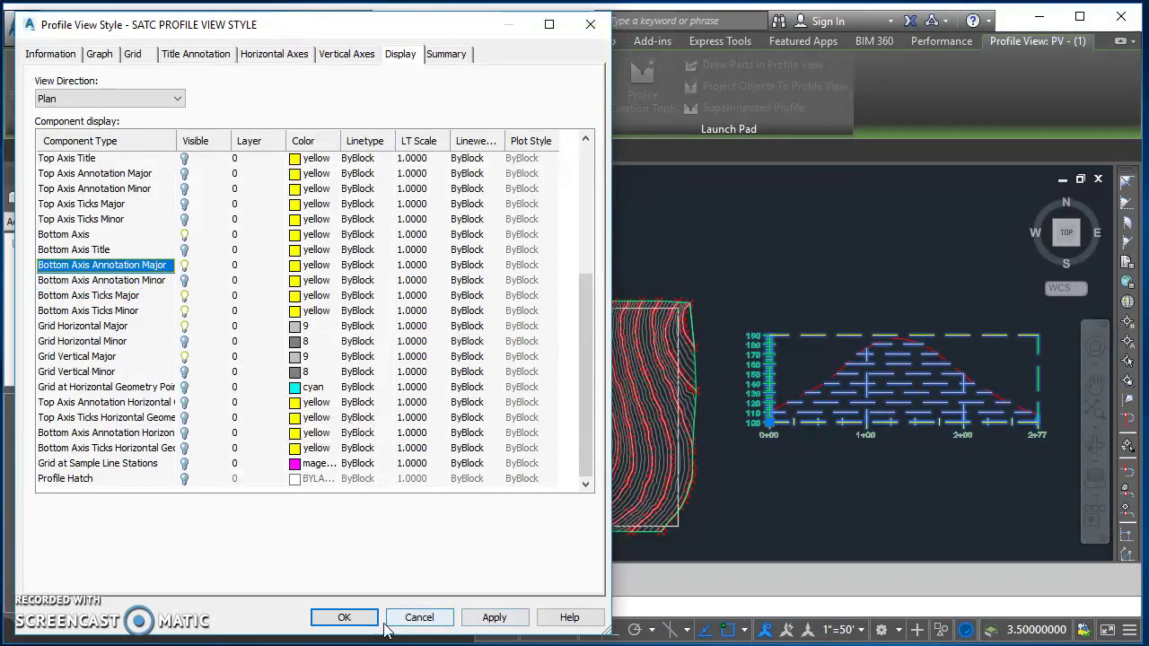
click(344, 618)
Inspect the profile view's whole-number station and elevation labels, then open Layer Properties Manager with LA.
scroll(910, 454, up, 5)
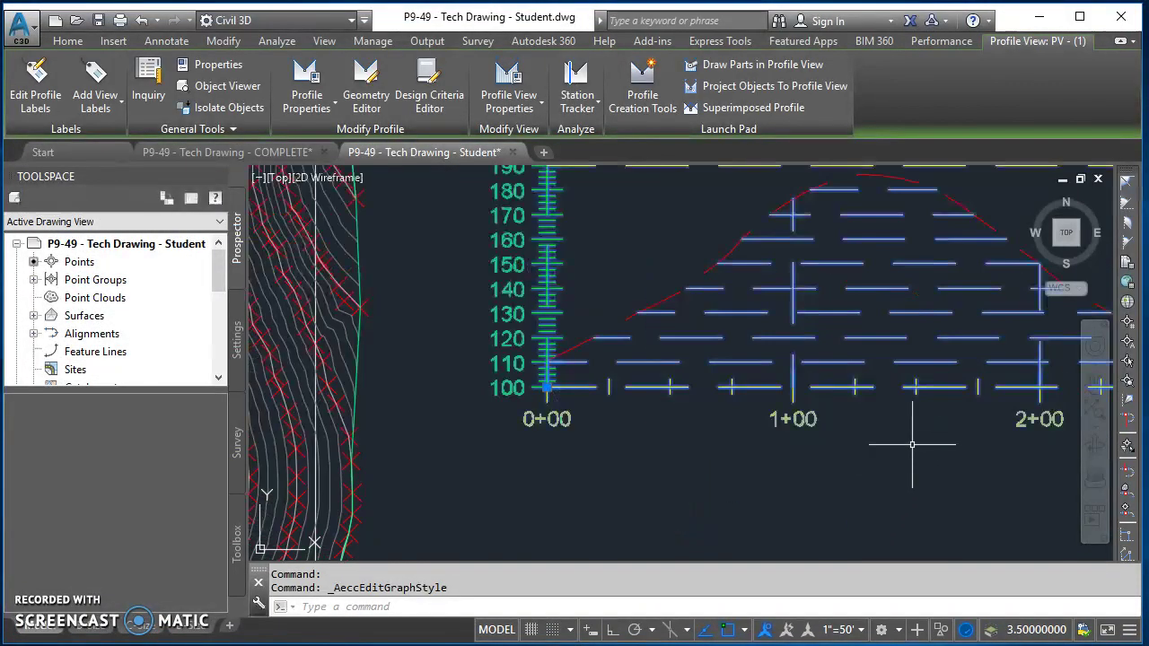
middle_drag(910, 448, 681, 493)
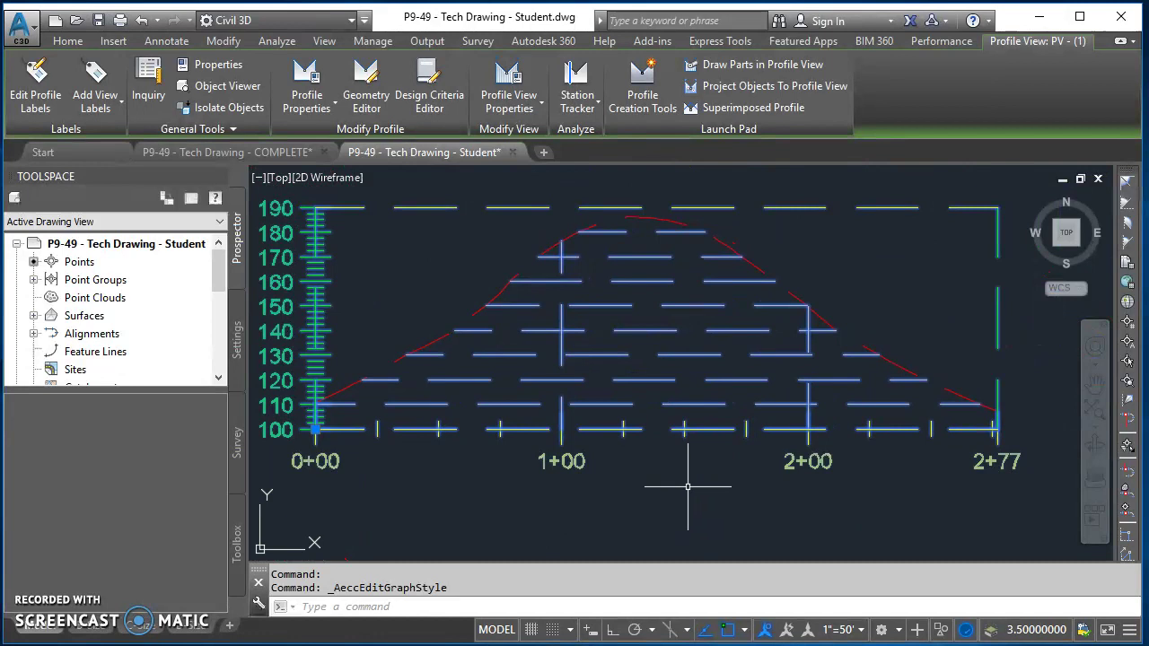
scroll(687, 487, down, 2)
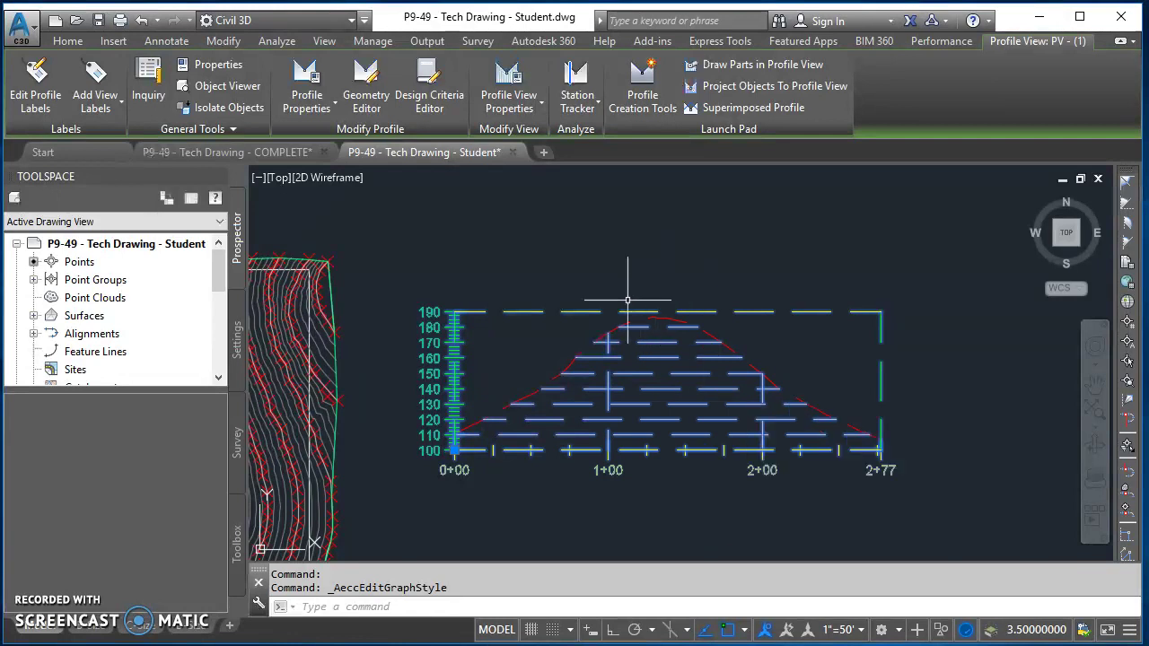
text(LA)
key(Return)
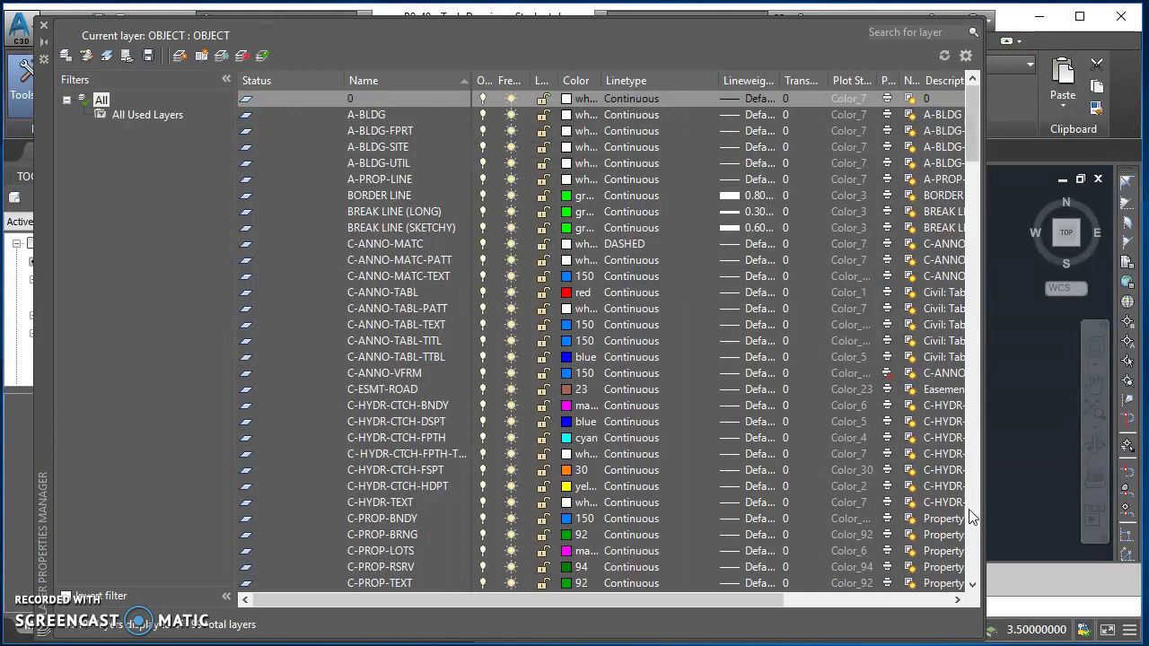
Change the C-ROAD-PROF-TABL layer's linetype to Continuous and close Layer Properties Manager.
click(972, 509)
click(973, 511)
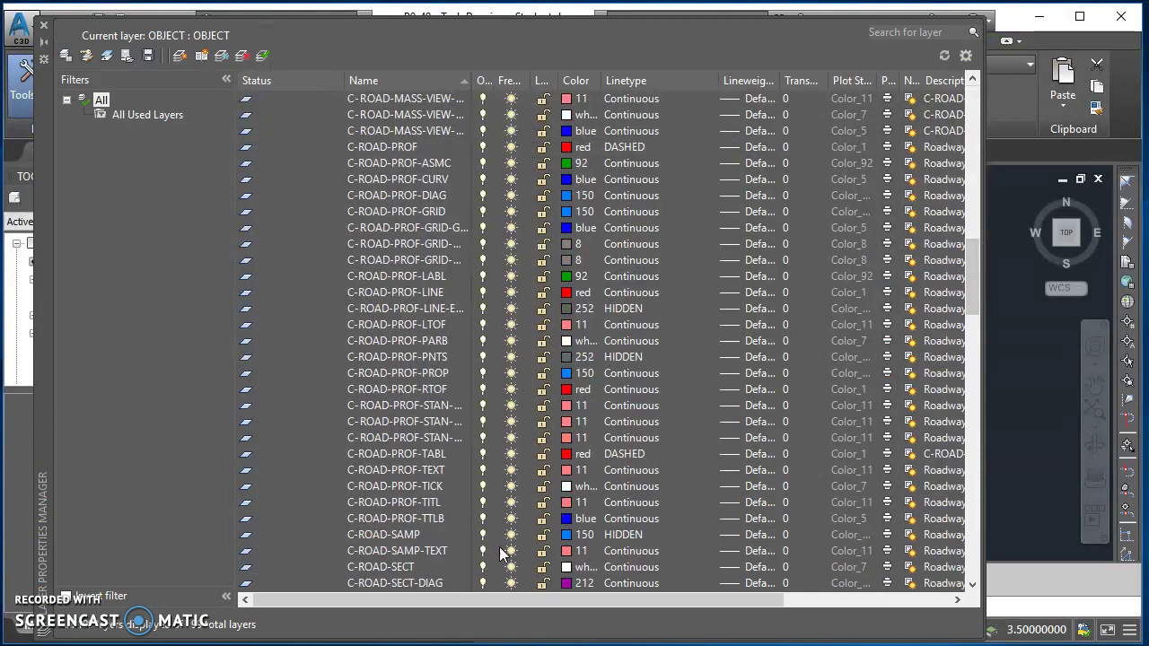
click(435, 455)
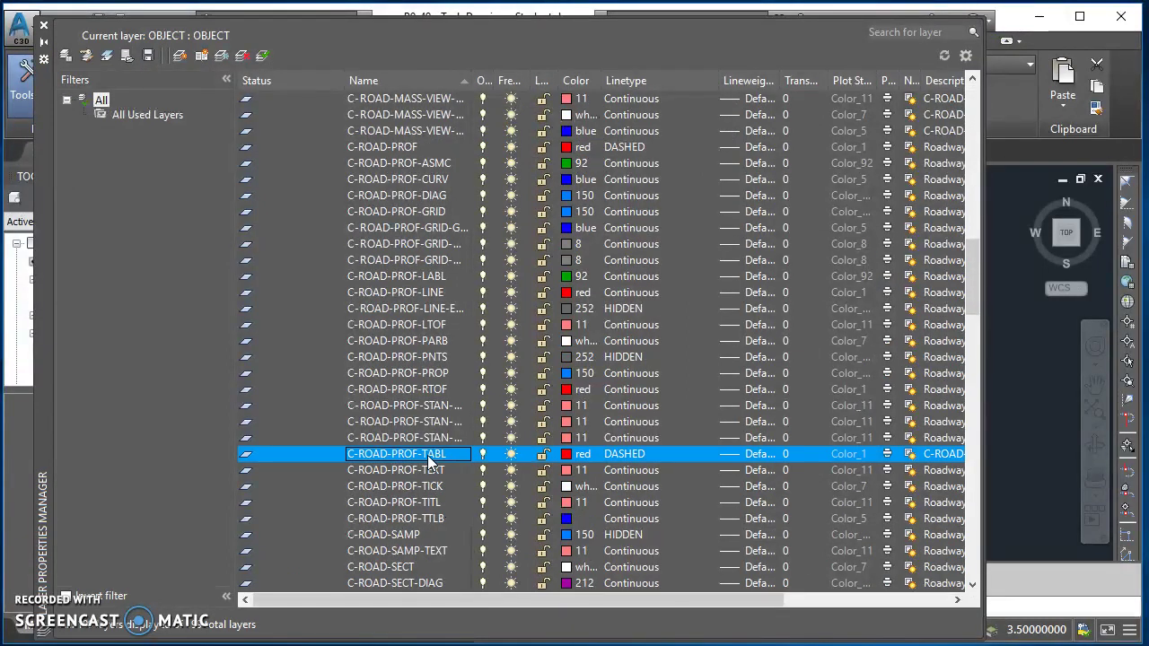
click(625, 455)
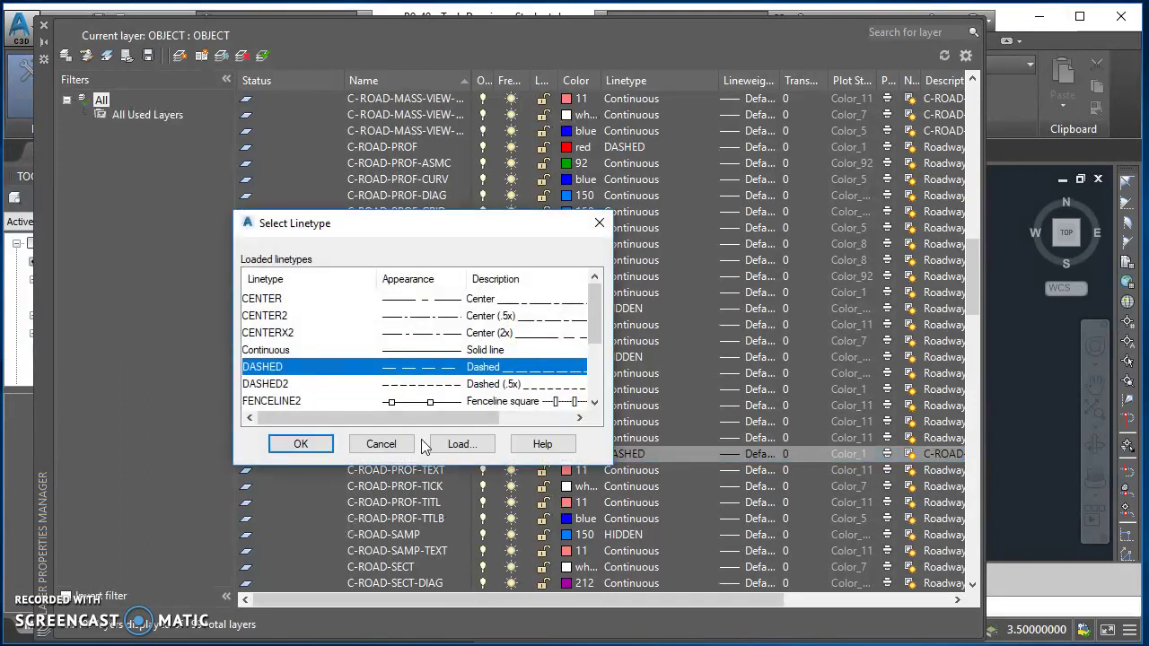
click(269, 350)
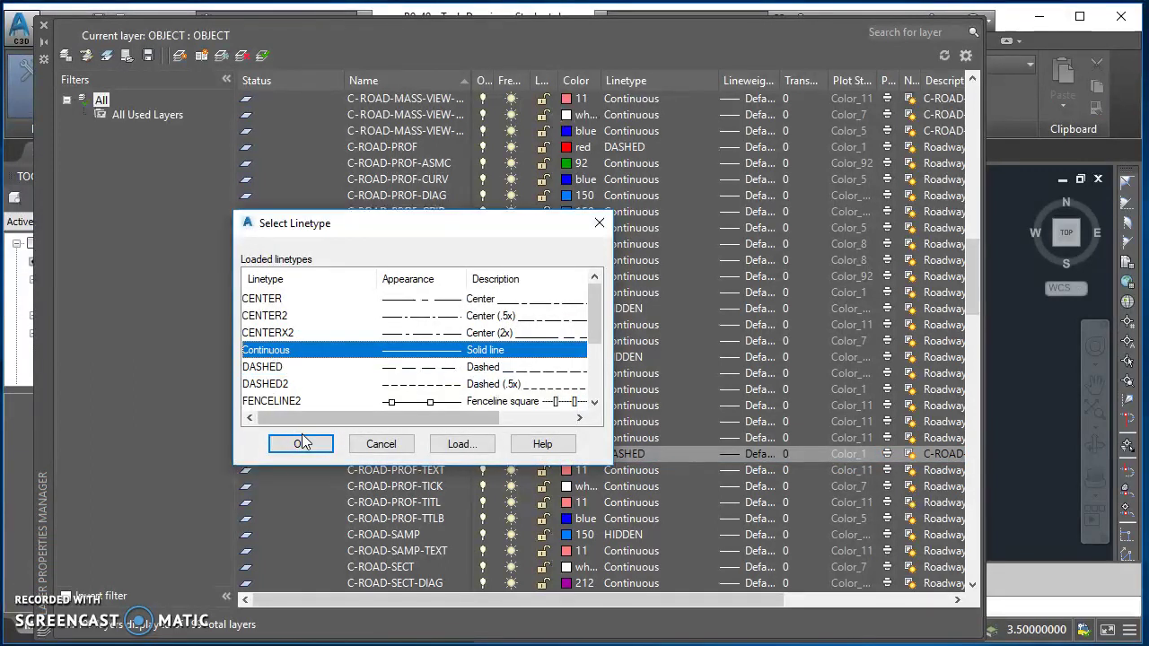
click(300, 443)
click(43, 25)
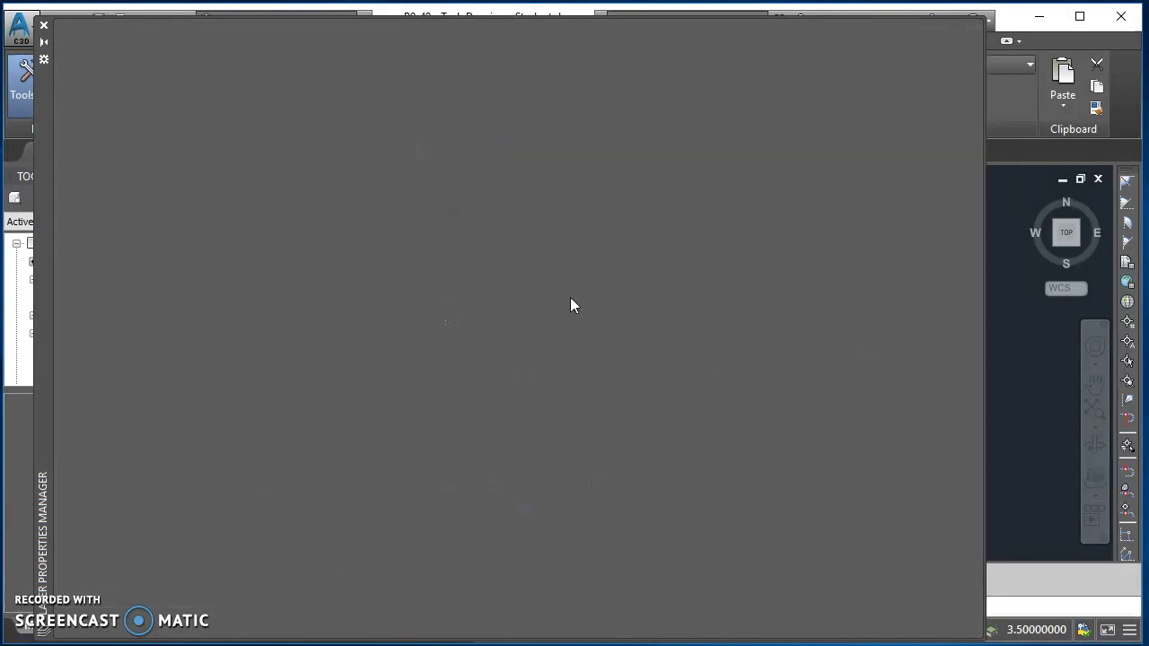
scroll(956, 415, up, 2)
scroll(954, 417, down, 2)
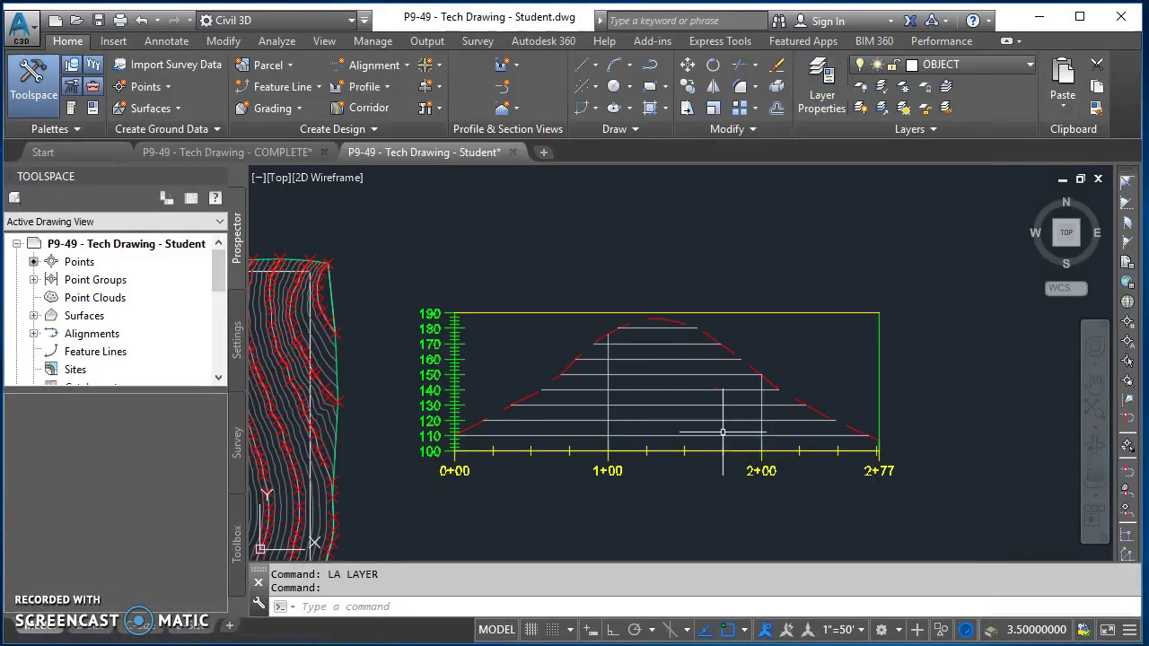
middle_drag(718, 419, 759, 409)
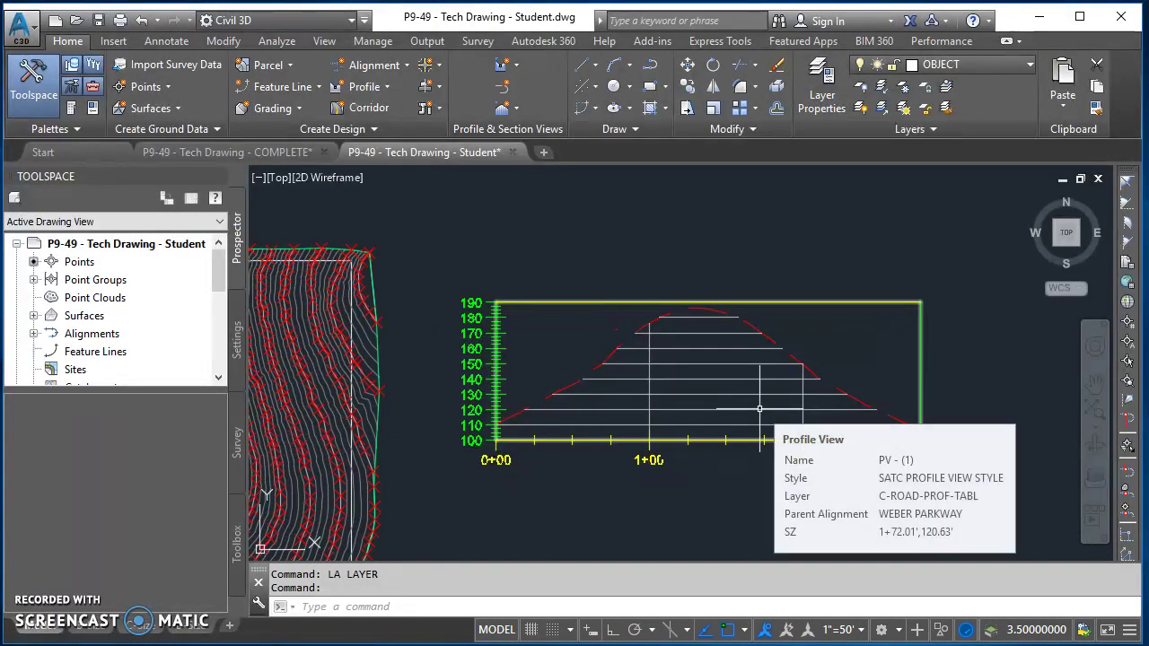